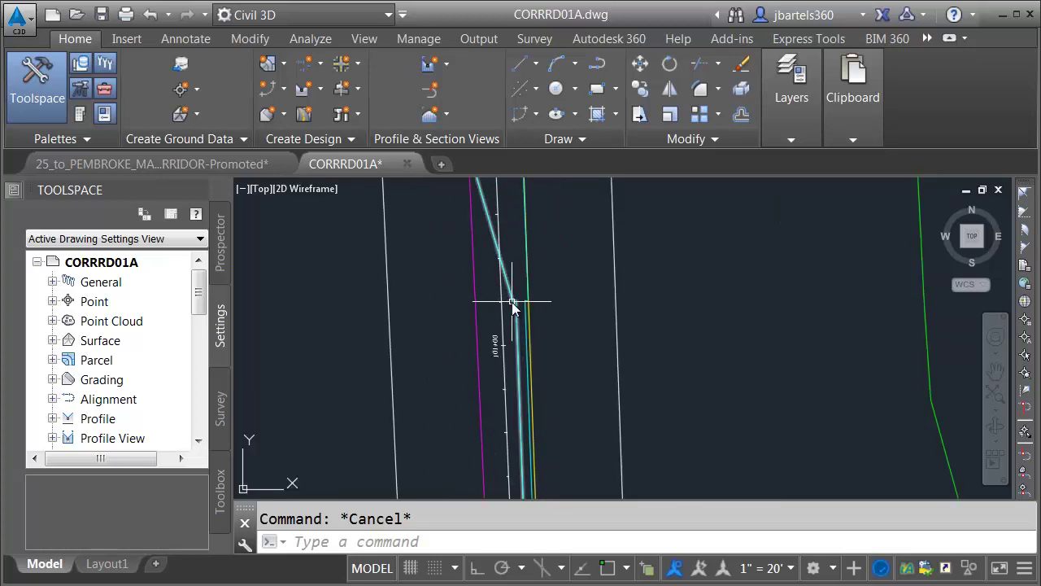
scroll(554, 370, "down", 4)
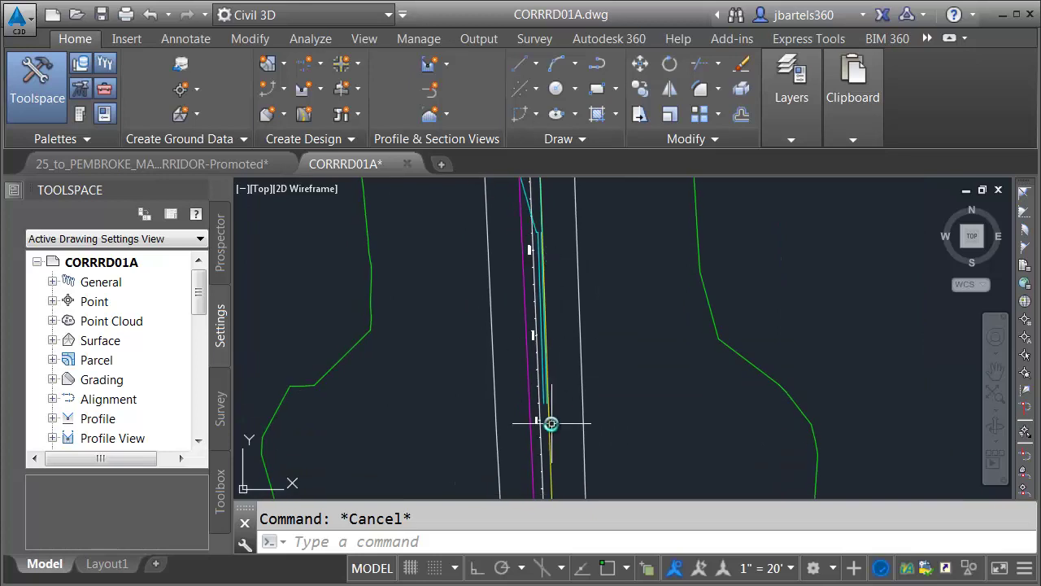
mouse_move(549, 423)
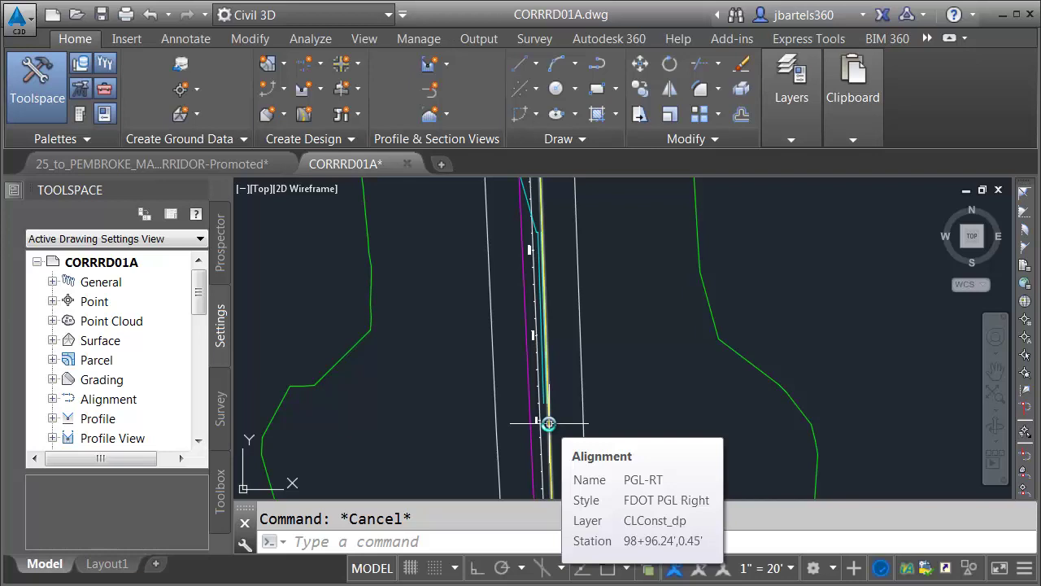
scroll(551, 402, "up", 3)
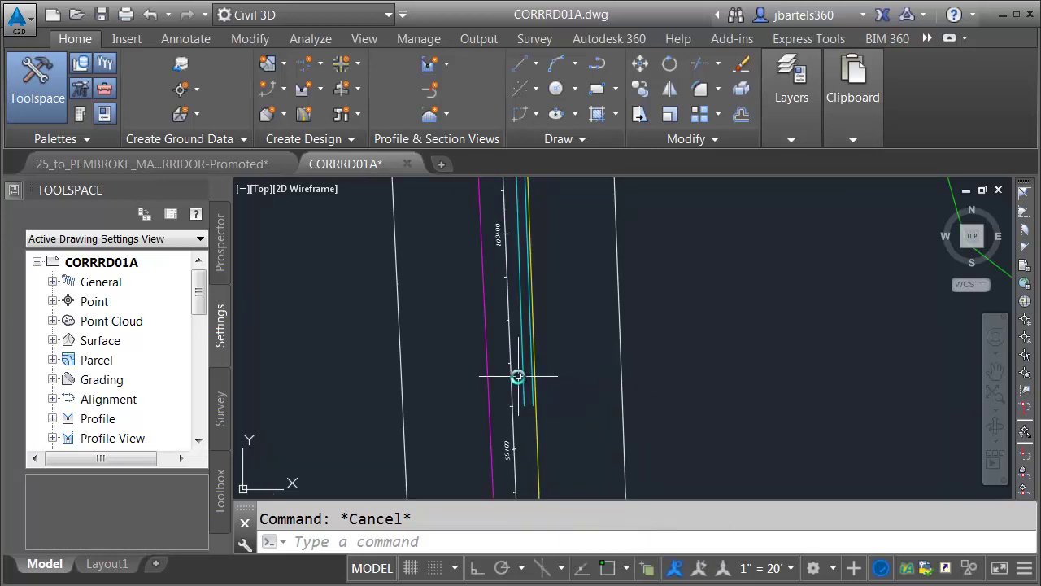
scroll(684, 370, "down", 2)
middle_click_drag(665, 379, 536, 346)
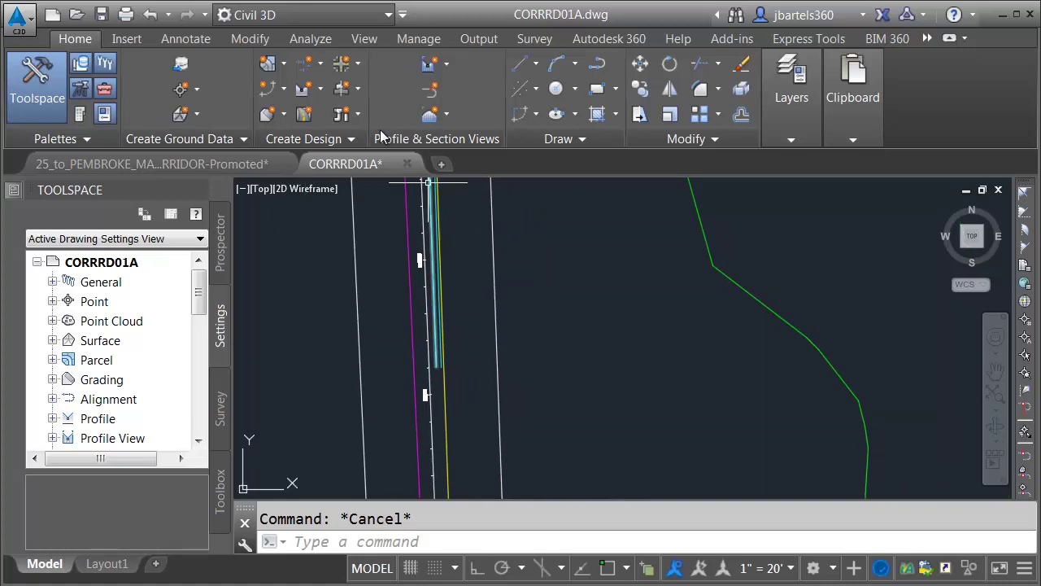
Create a Divided Crowned Road assembly named SR7-Traffic Separator and place its baseline in the empty area east of the alignments
left_click(358, 88)
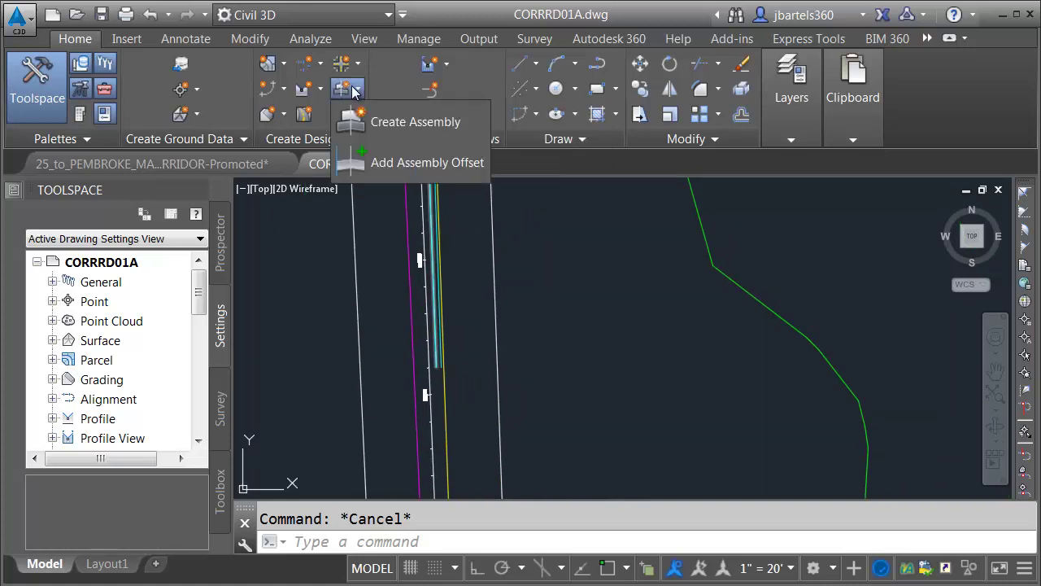
left_click(358, 120)
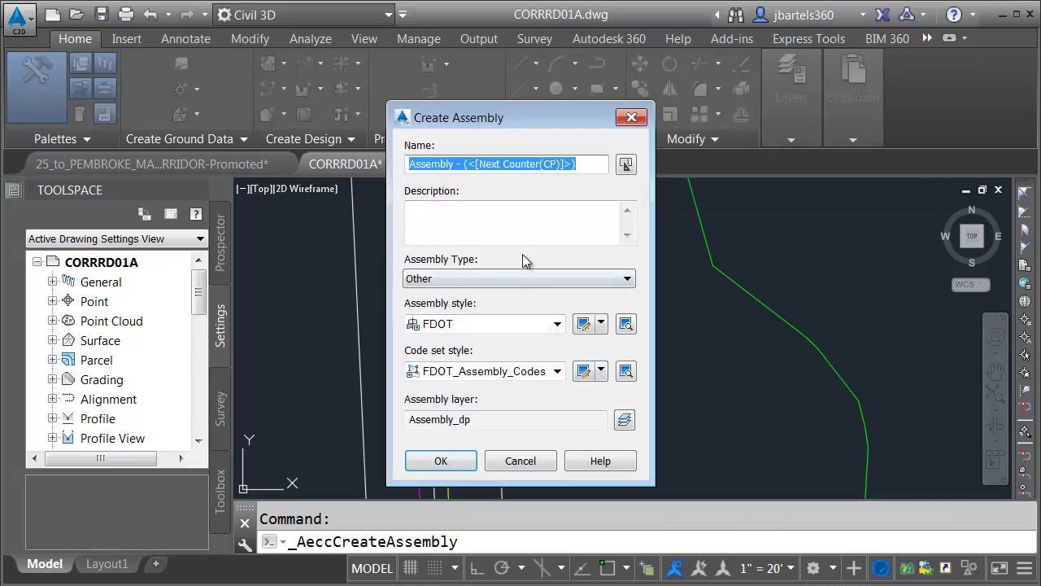
left_click_drag(581, 181, 409, 174)
type("SR7-Traffic Separator")
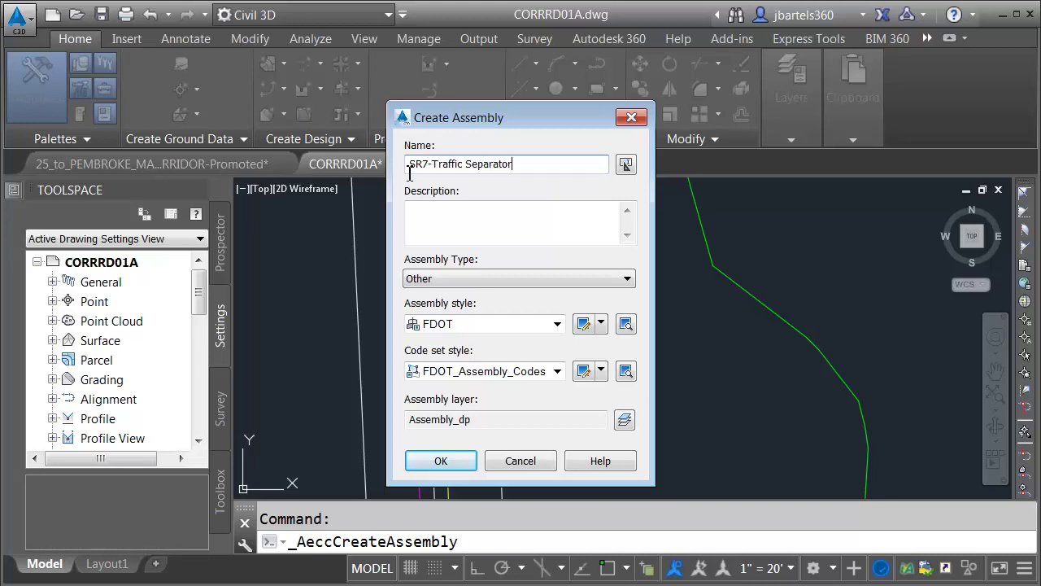
left_click(443, 279)
left_click(443, 292)
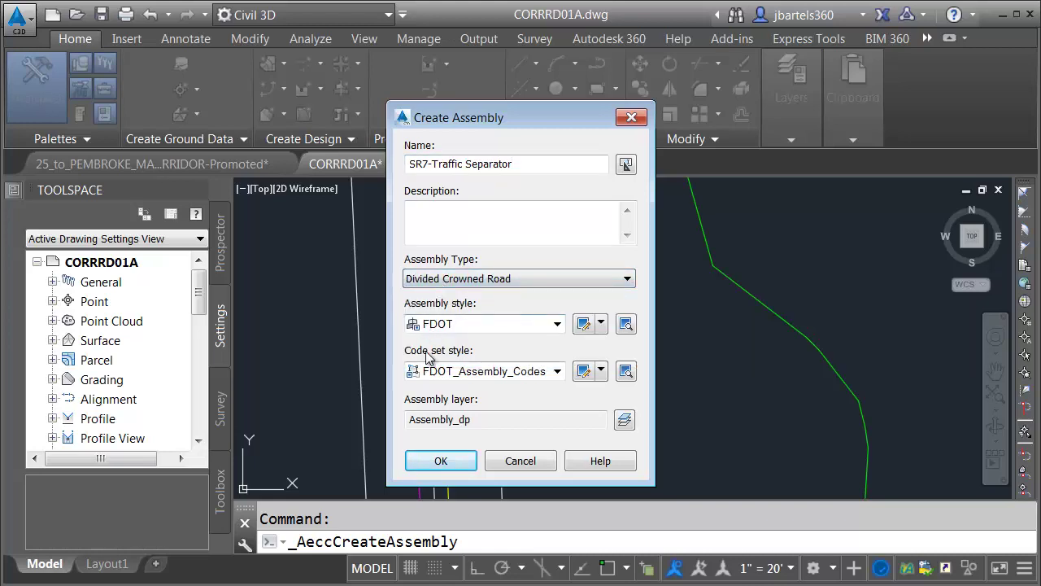
left_click(446, 470)
scroll(623, 387, "down", 2)
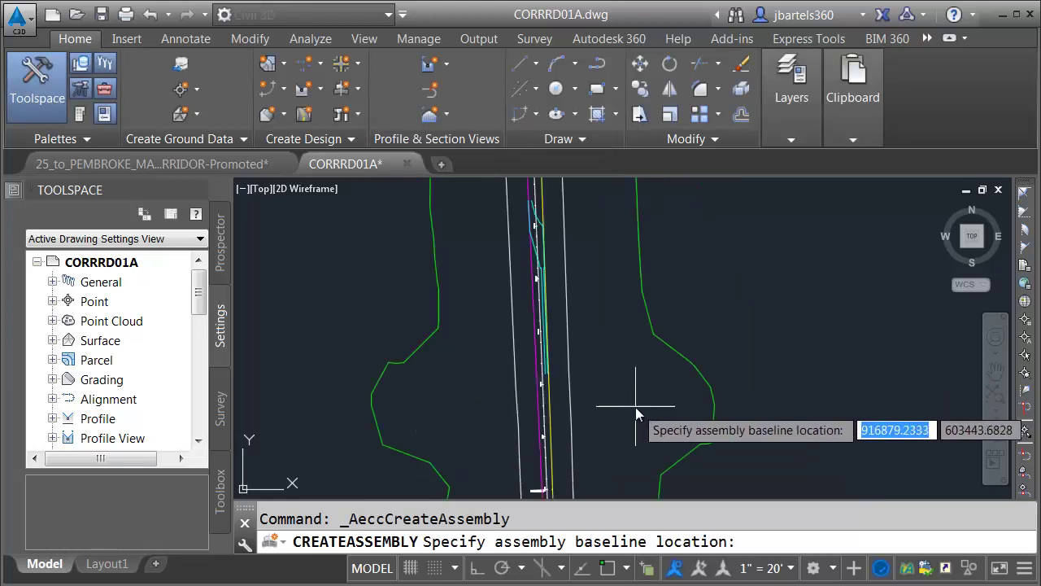
left_click(632, 399)
middle_click_drag(657, 399, 455, 351)
Select the SR7-Traffic Separator assembly and display the FDOT Subassemblies tool palette group
left_click(442, 309)
left_click(425, 297)
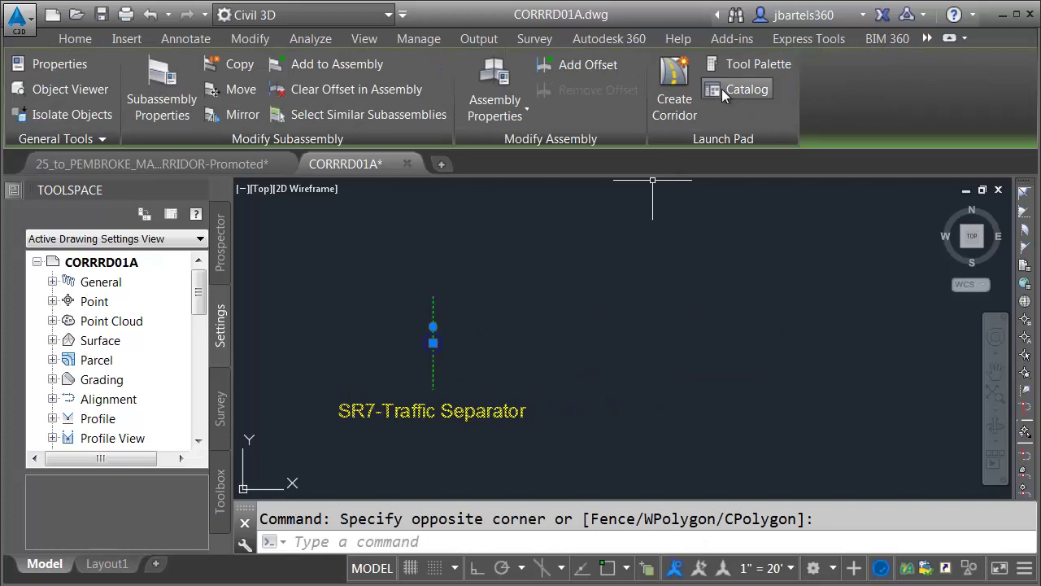
left_click(741, 66)
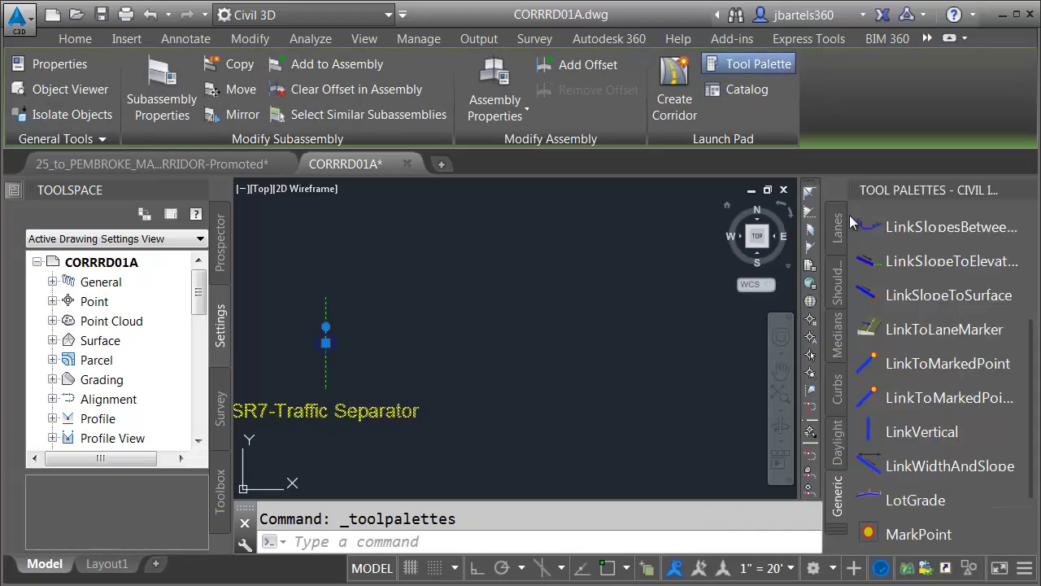
right_click(872, 190)
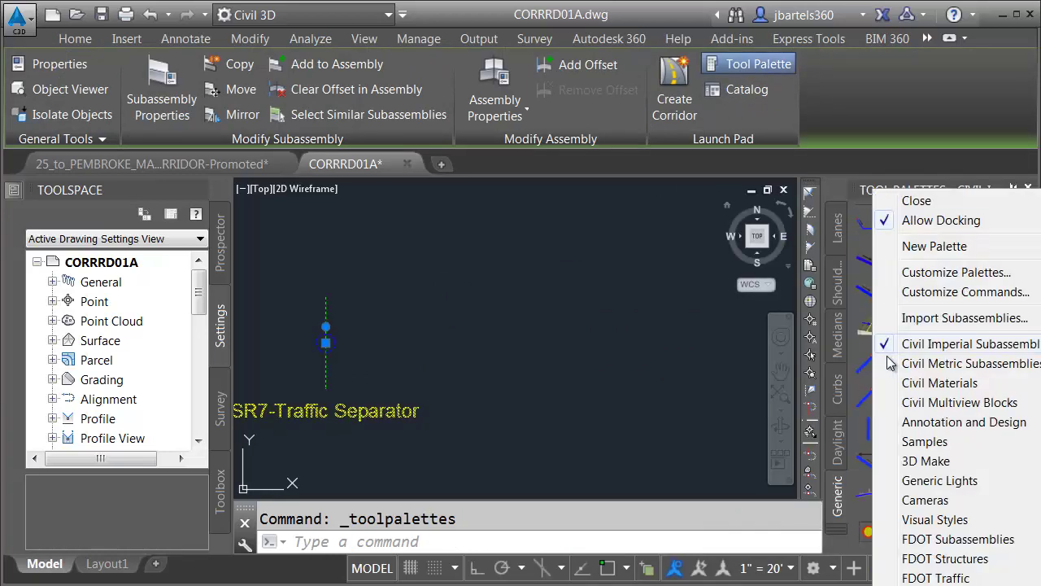
left_click(918, 541)
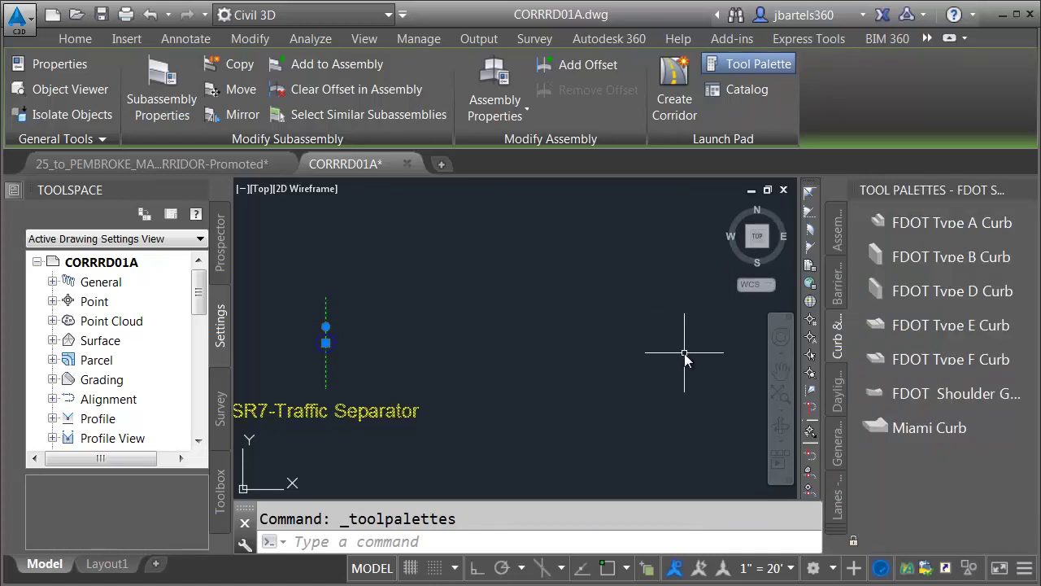
Attach an FDOT Lane subassembly to the right side of the SR7-Traffic Separator assembly baseline
left_click(837, 497)
left_click(927, 222)
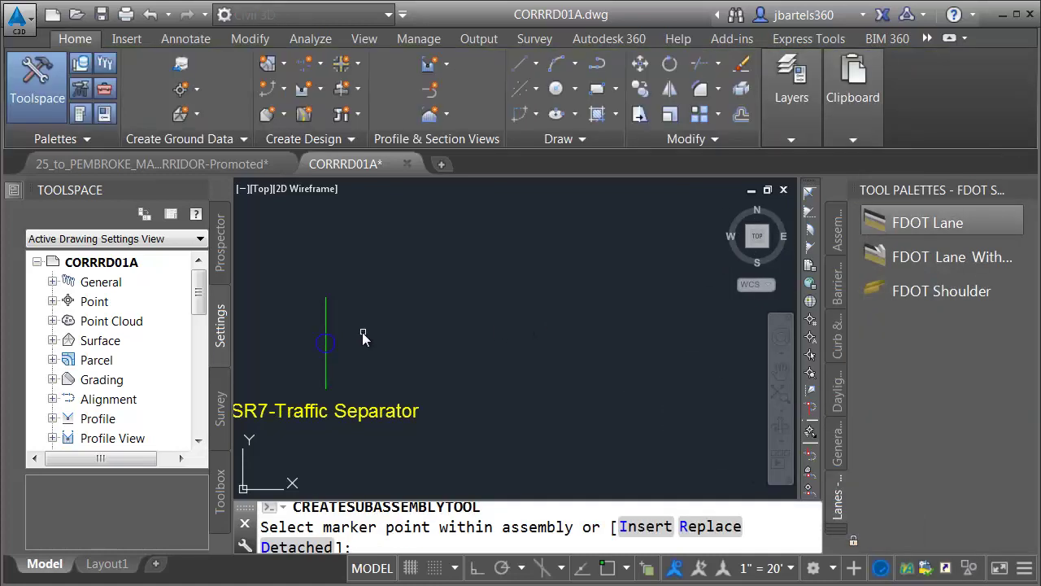
scroll(358, 340, "up", 4)
middle_click_drag(351, 346, 474, 330)
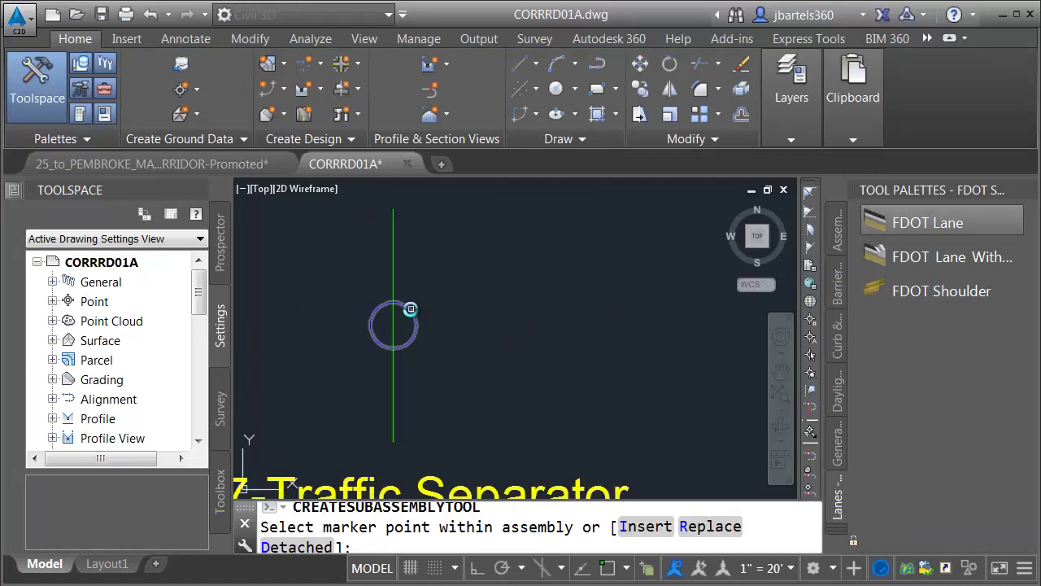
left_click(410, 309)
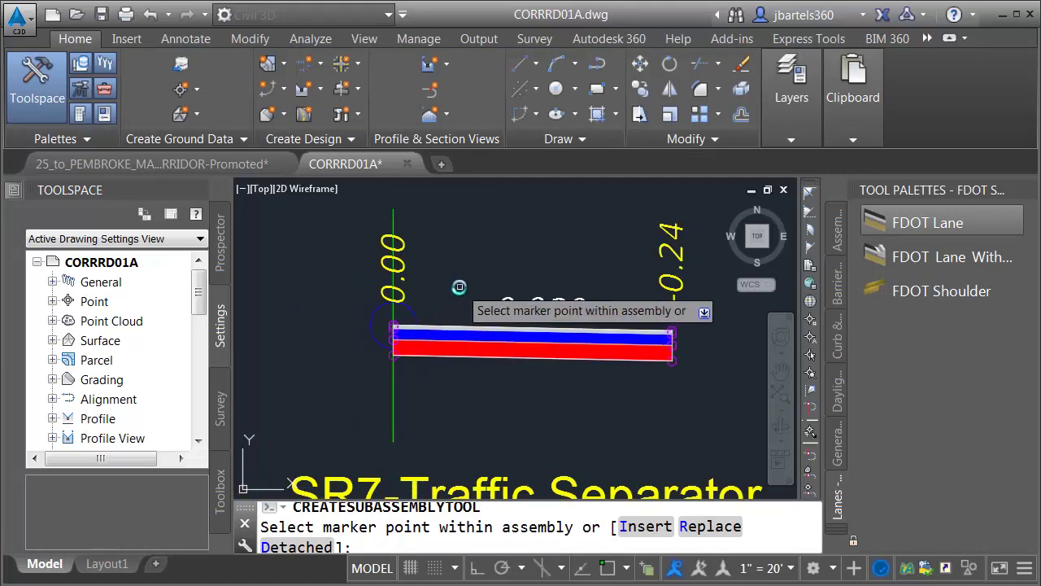
key("Escape")
Rename the attached lane subassembly as RT Lane #1 in its properties
middle_click_drag(450, 302, 524, 309)
left_click(524, 308)
left_click(533, 351)
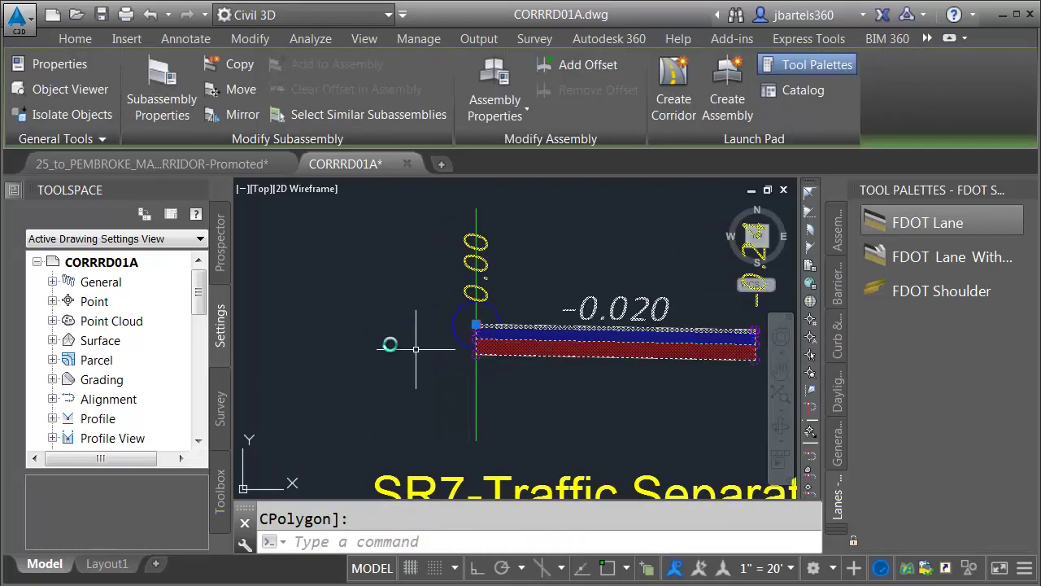
key("ctrl+1")
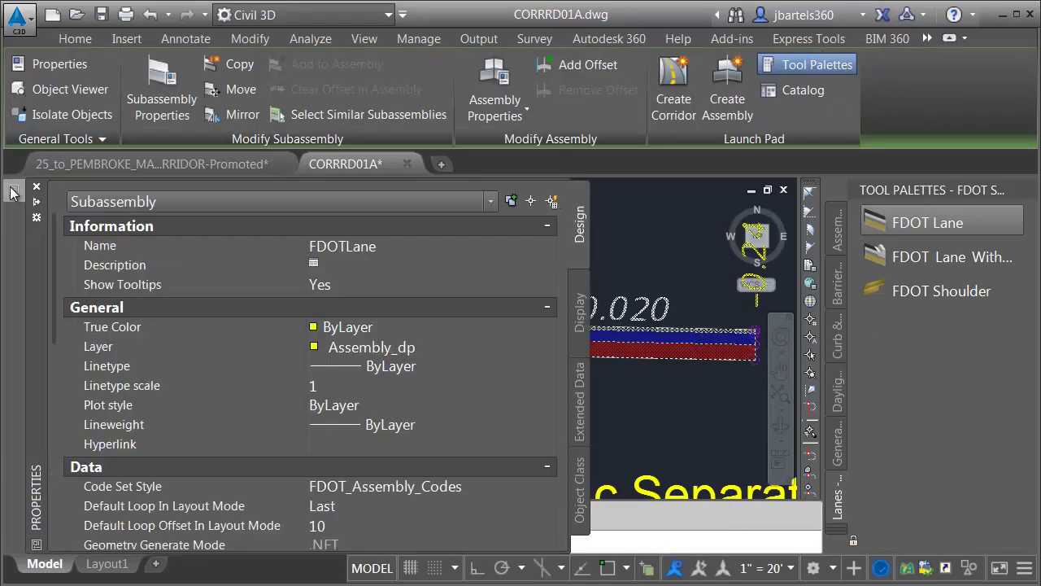
left_click(336, 249)
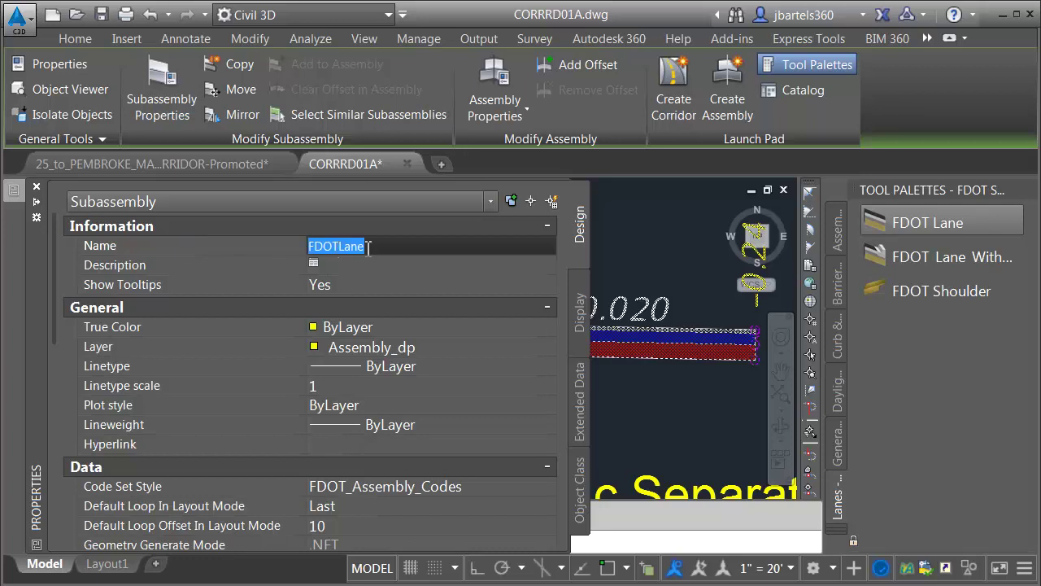
type("RT")
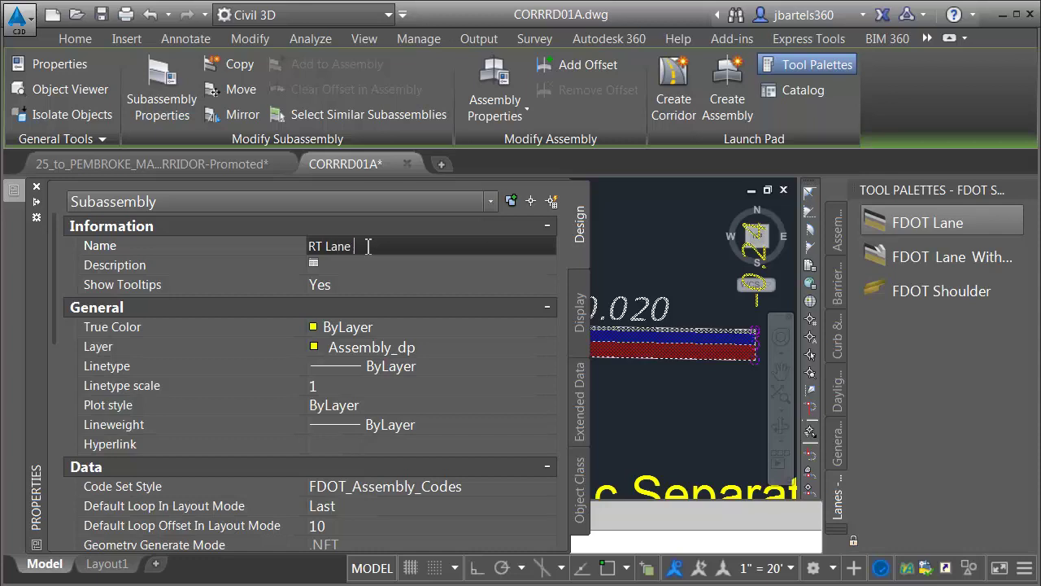
key("Return")
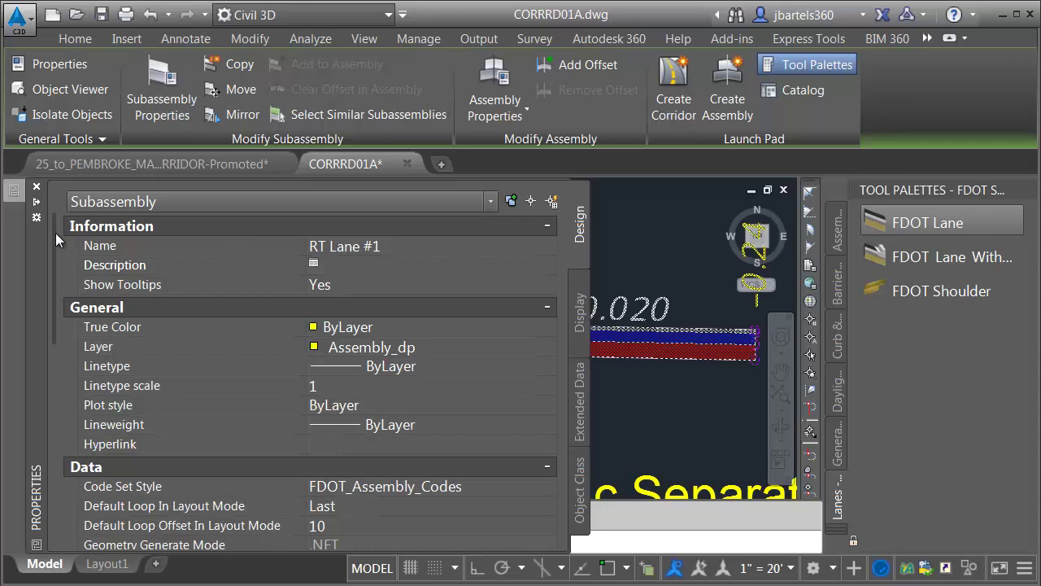
Set the Super Elevation Type of RT Lane #1 to RightInsideLane
left_click_drag(54, 239, 50, 395)
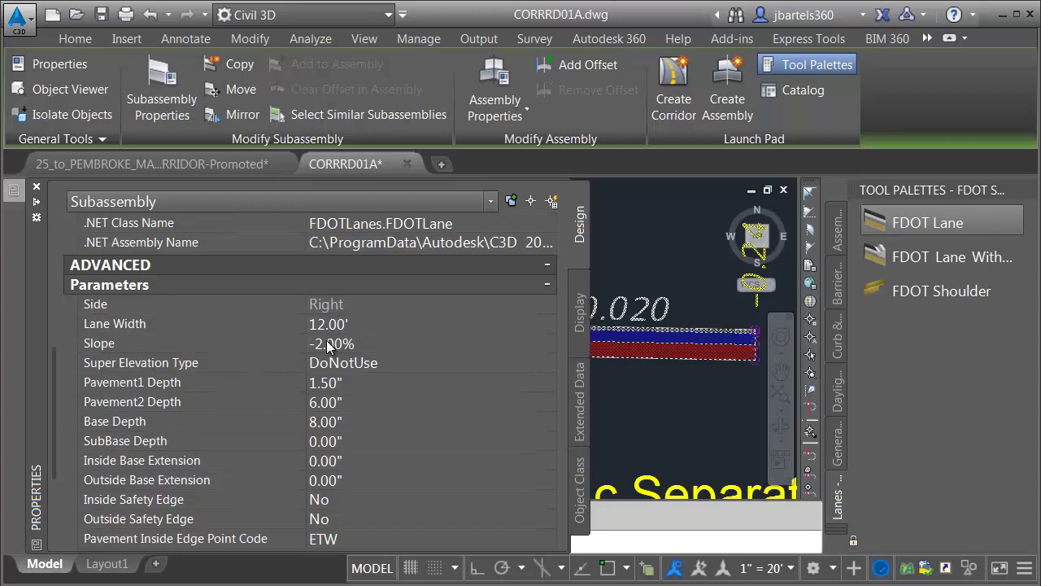
left_click(344, 364)
left_click(345, 362)
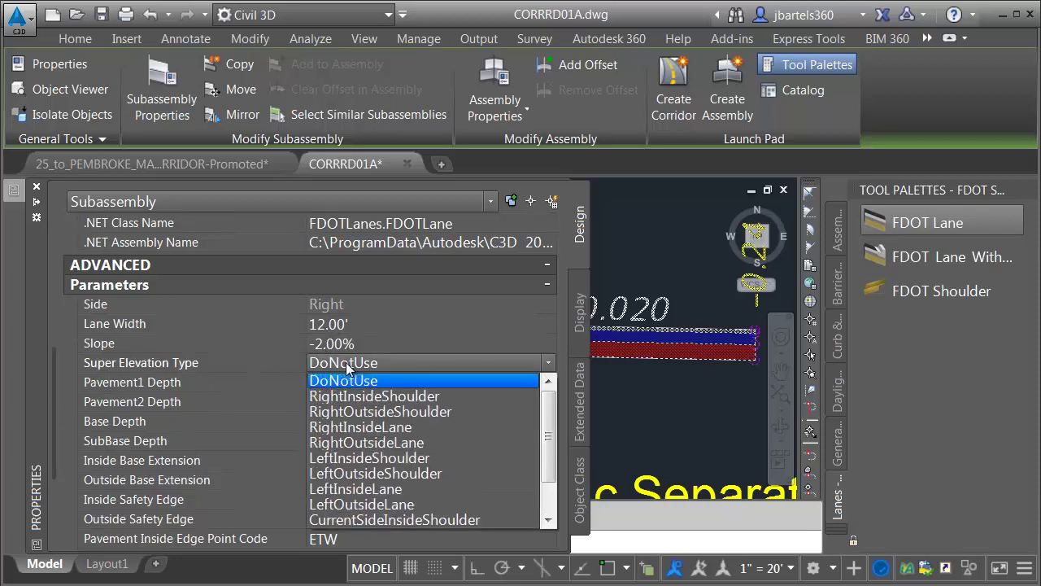
left_click(341, 428)
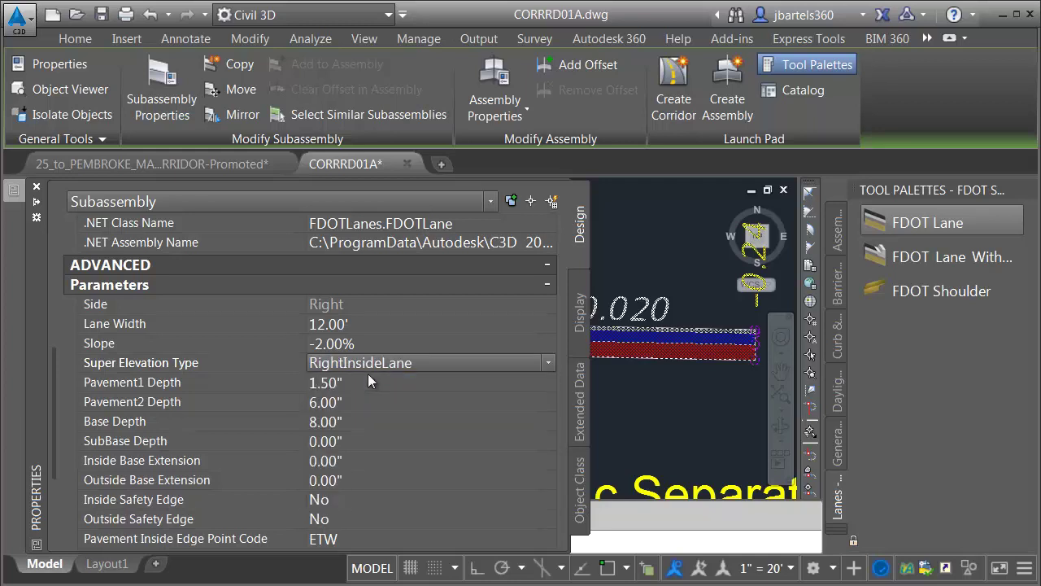
Set the Pavement2 Depth of RT Lane #1 to 1.5", the Base Depth to 6" and the SubBase Depth to 4"
left_click(328, 403)
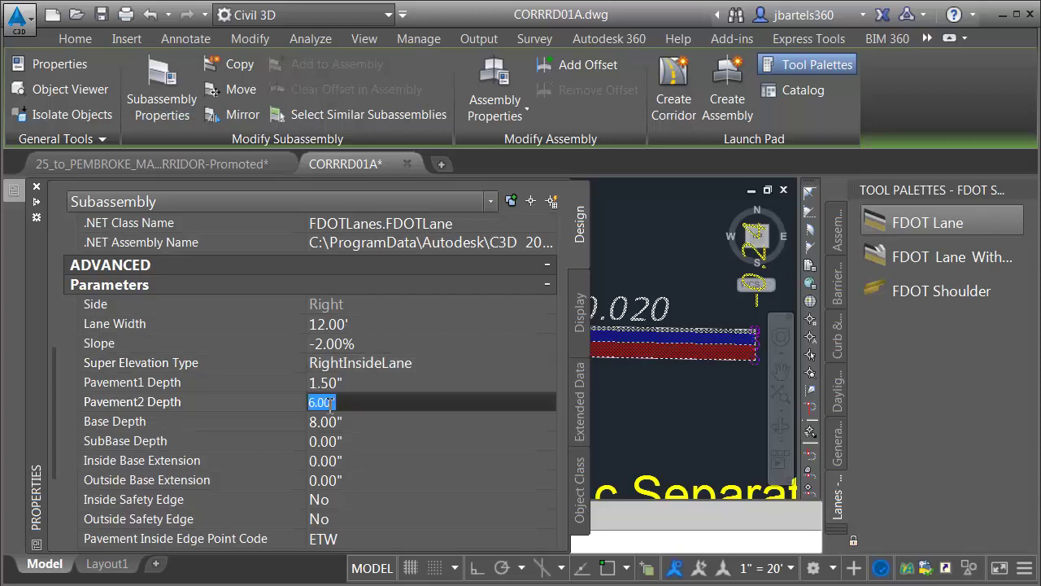
type("1.5")
key("Tab")
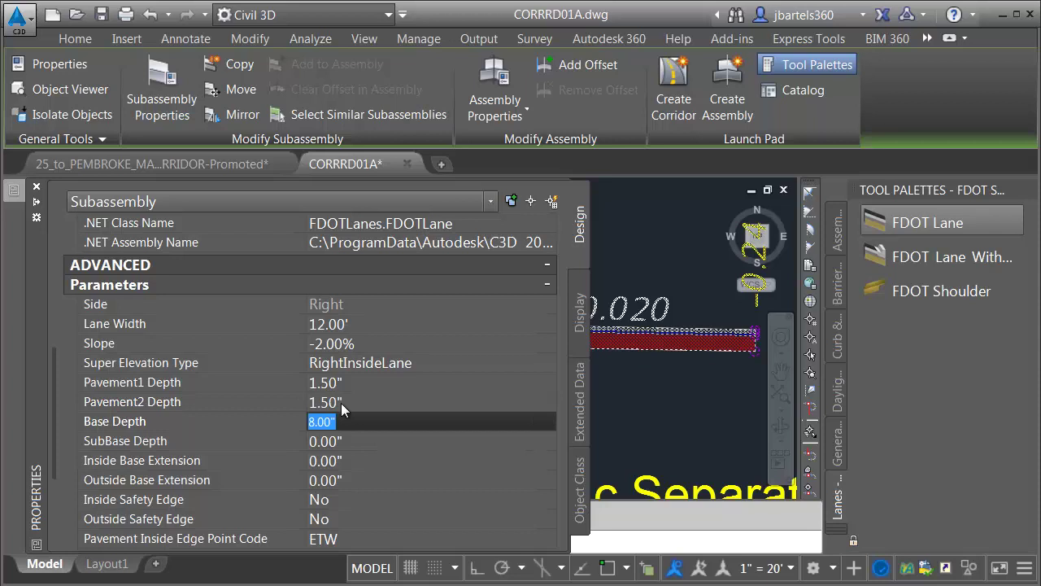
type("6")
key("Tab")
type("4")
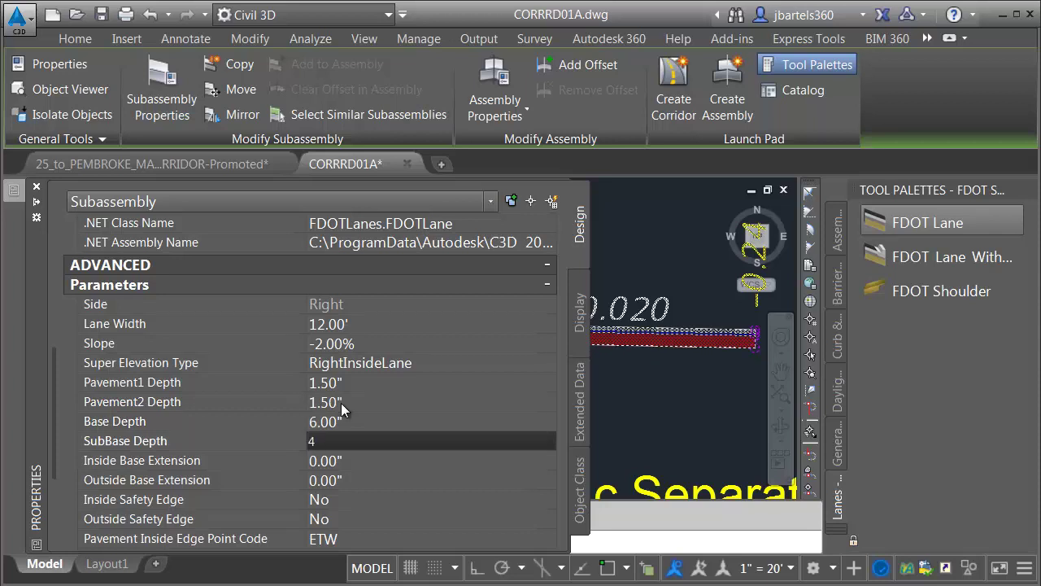
key("Tab")
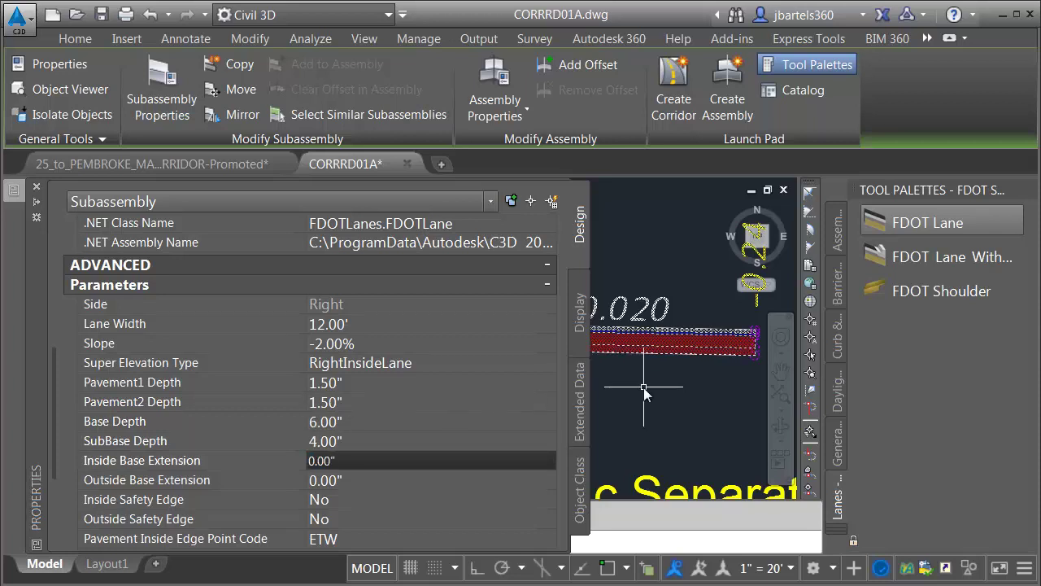
key("Escape")
key("Escape")
Copy the RT Lane #1 subassembly onto the marker point at its outer top edge
middle_click_drag(643, 394, 480, 382)
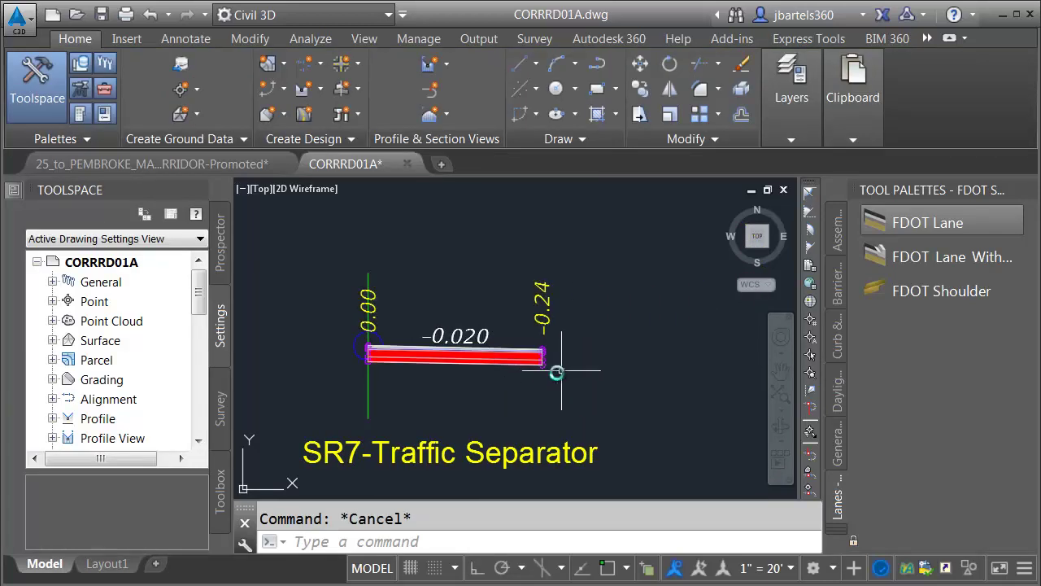
left_click(520, 368)
left_click(507, 326)
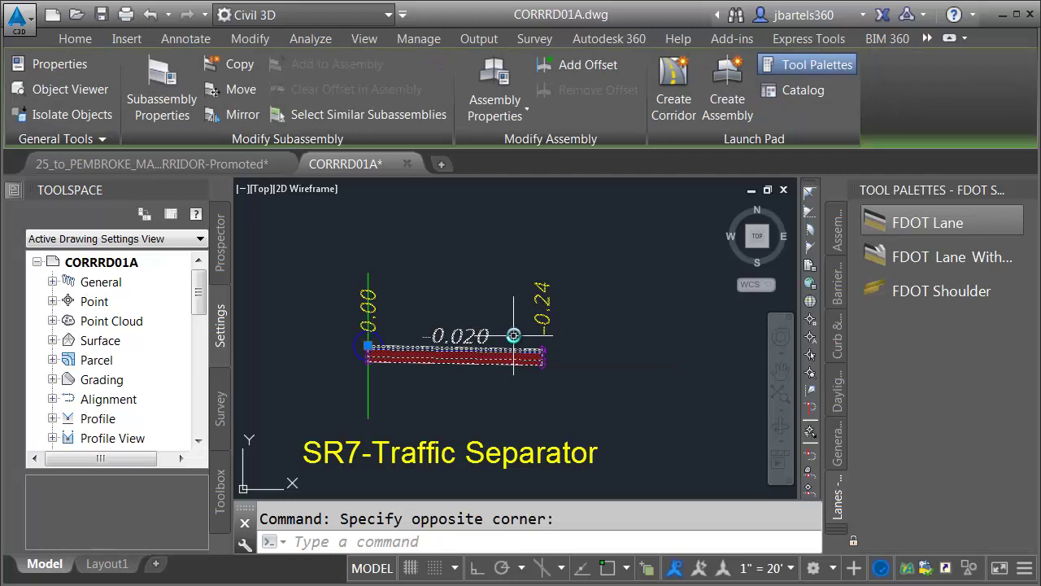
left_click(239, 65)
scroll(529, 358, "up", 5)
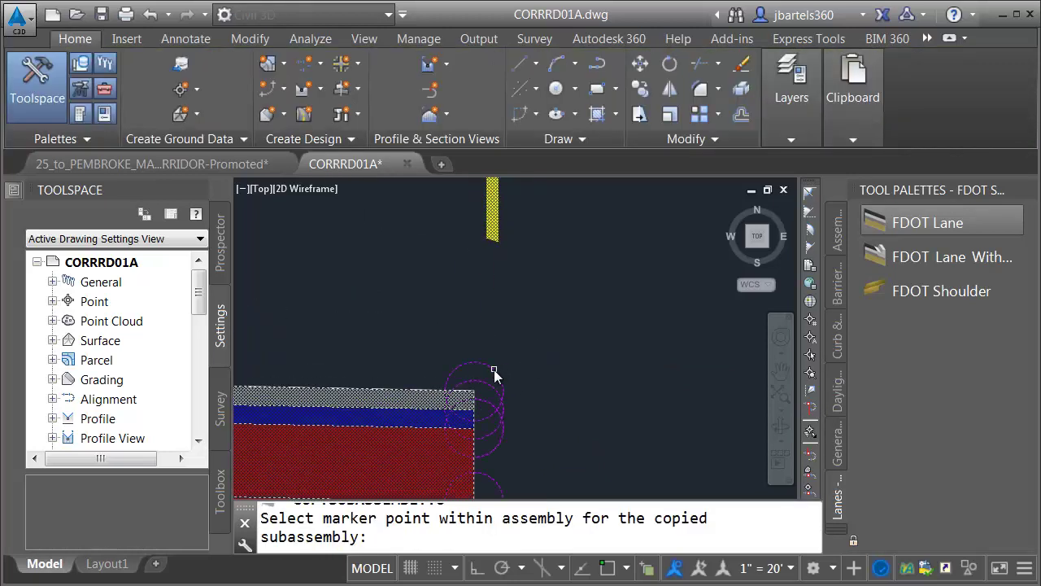
left_click(493, 370)
key("Escape")
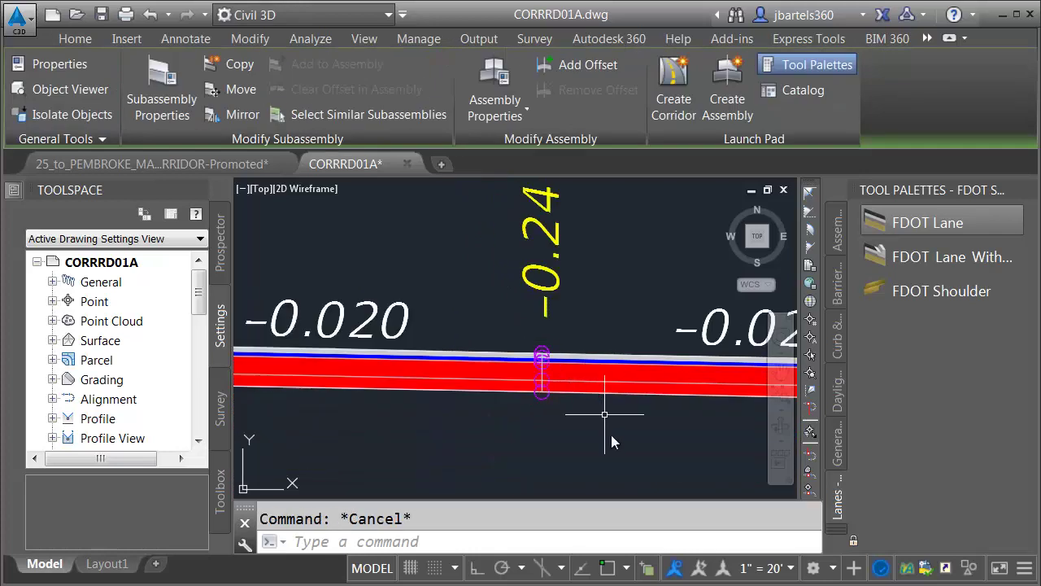
Rename the copied outer lane subassembly as RT Lane #2
scroll(611, 431, "down", 4)
left_click(564, 380)
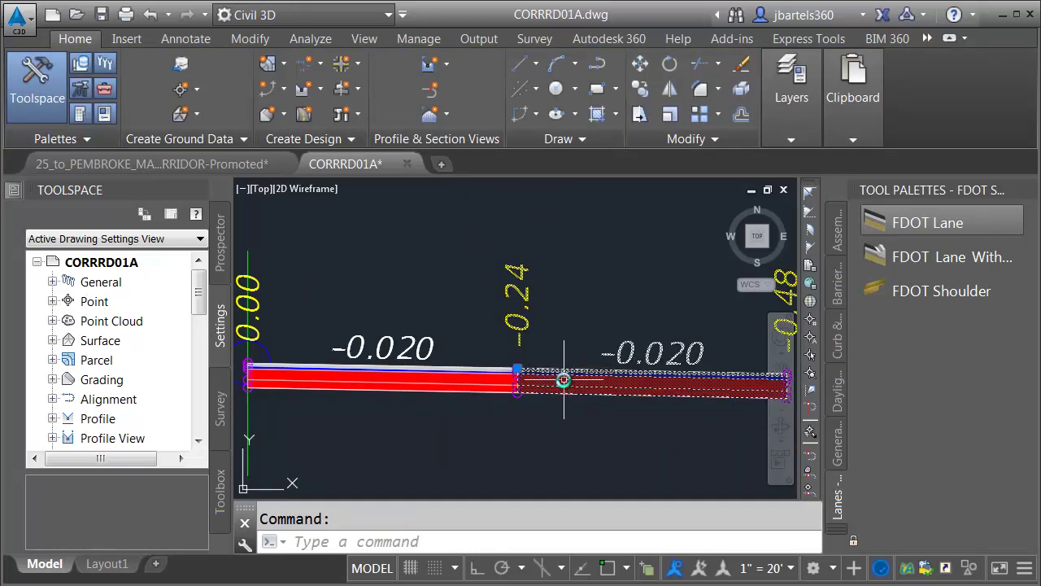
mouse_move(14, 195)
left_click(385, 248)
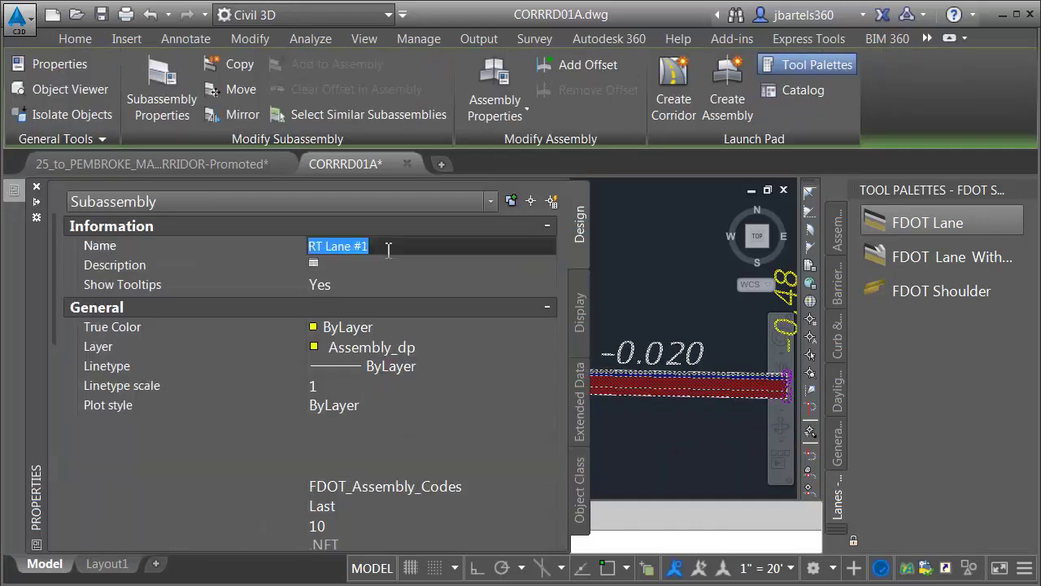
double_click(385, 249)
type("2")
key("Return")
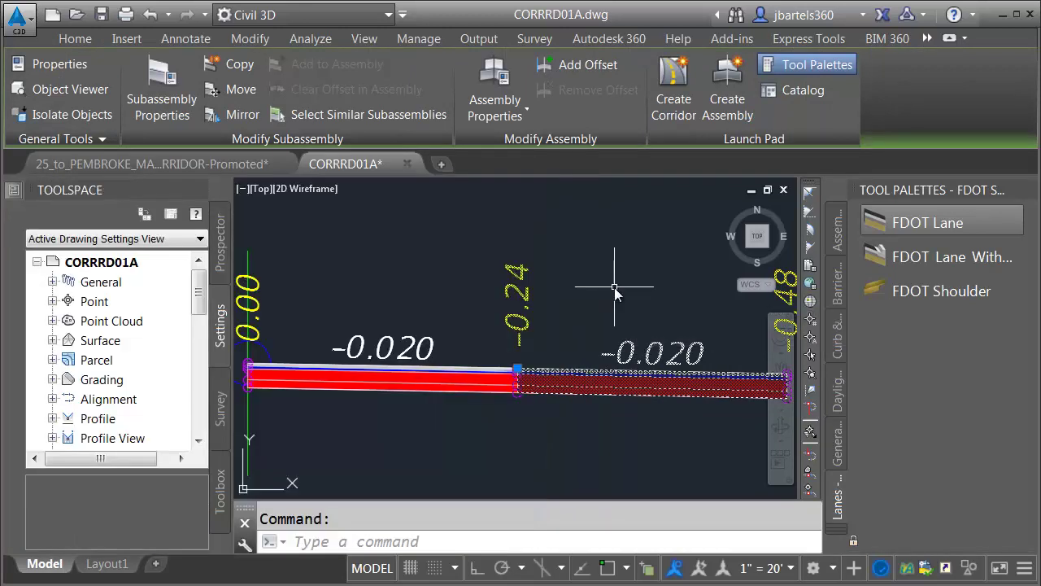
Copy the RT Lane #2 subassembly onto the marker point at its outer top edge
key("Escape")
scroll(619, 301, "down", 2)
middle_click_drag(627, 302, 488, 316)
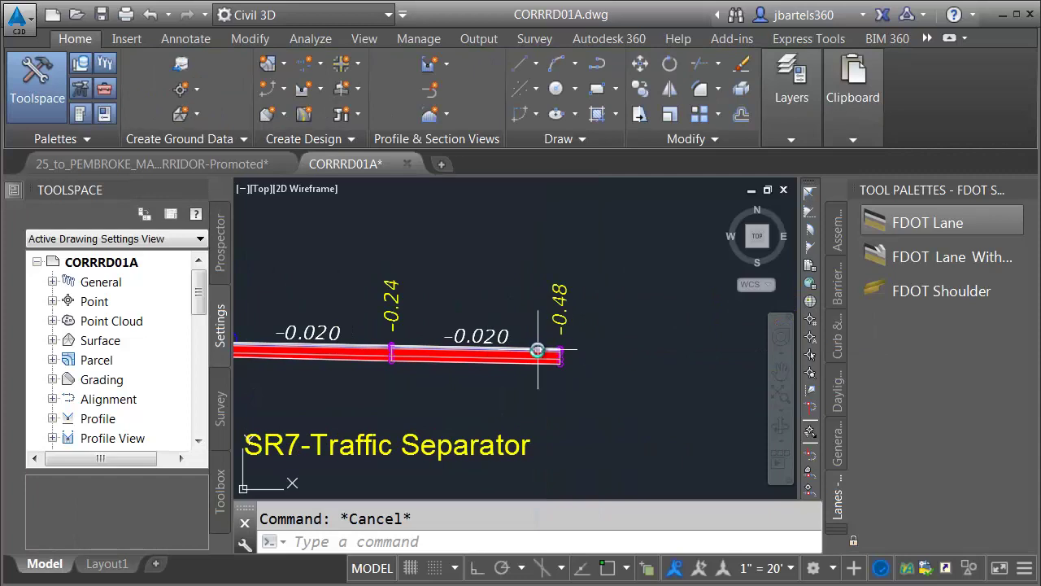
left_click(569, 370)
left_click(536, 316)
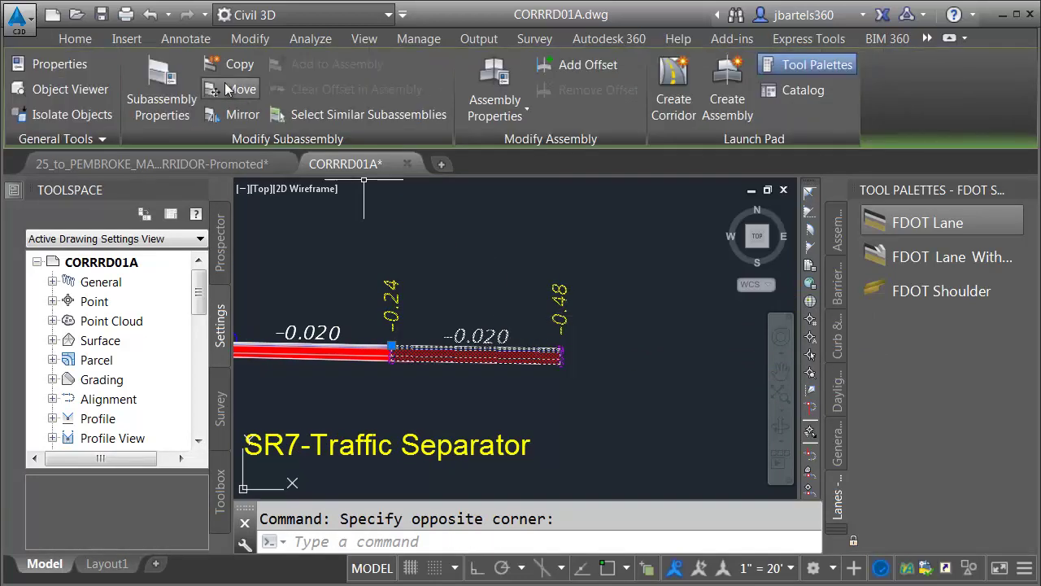
left_click(226, 62)
scroll(569, 348, "up", 2)
scroll(567, 348, "up", 3)
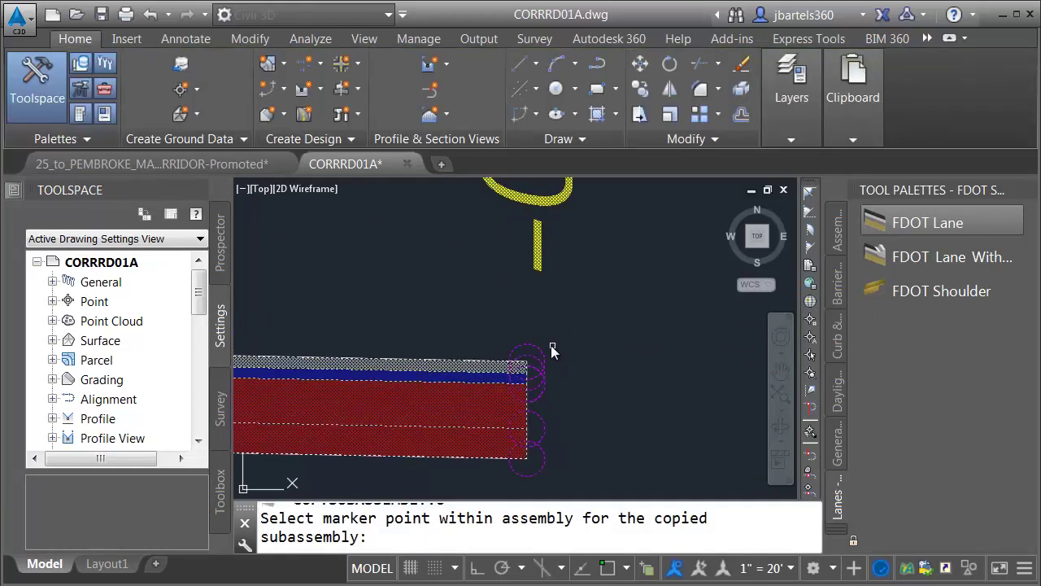
left_click(539, 348)
scroll(628, 333, "down", 2)
key("Escape")
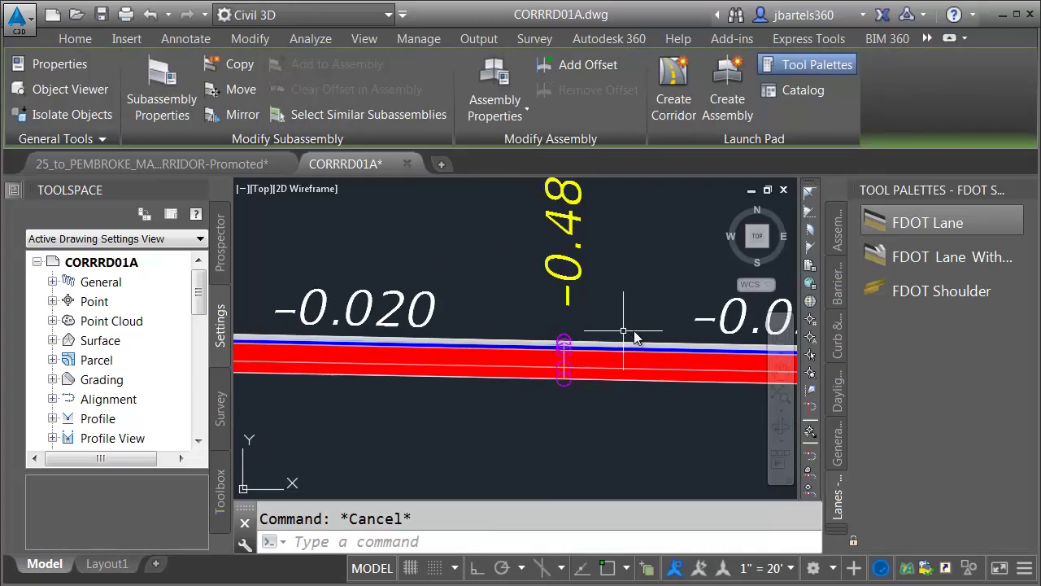
Rename the newly copied third lane subassembly to identify it as the outside RT Lane
left_click(651, 334)
left_click(564, 373)
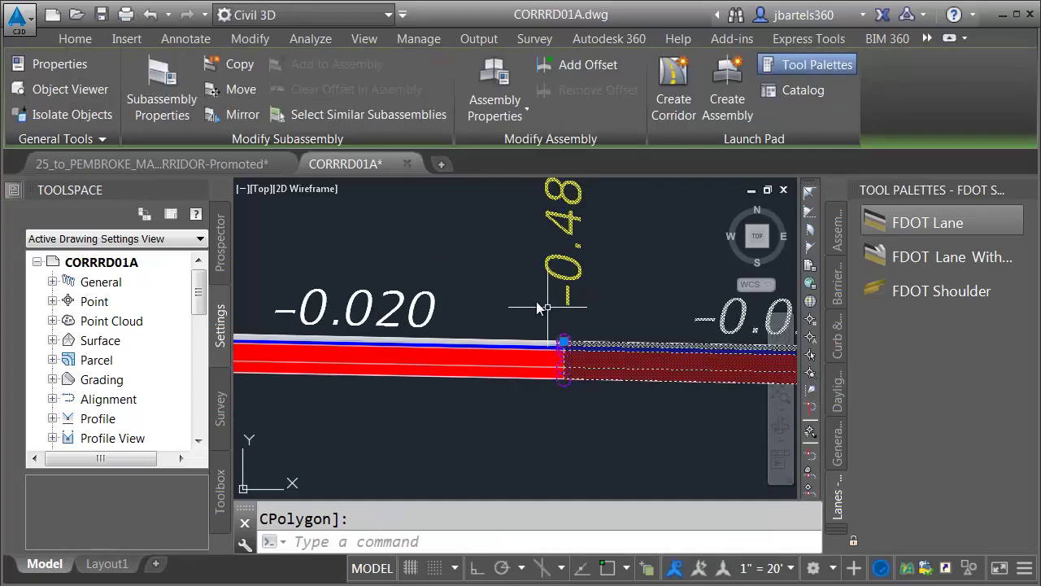
key("ctrl+1")
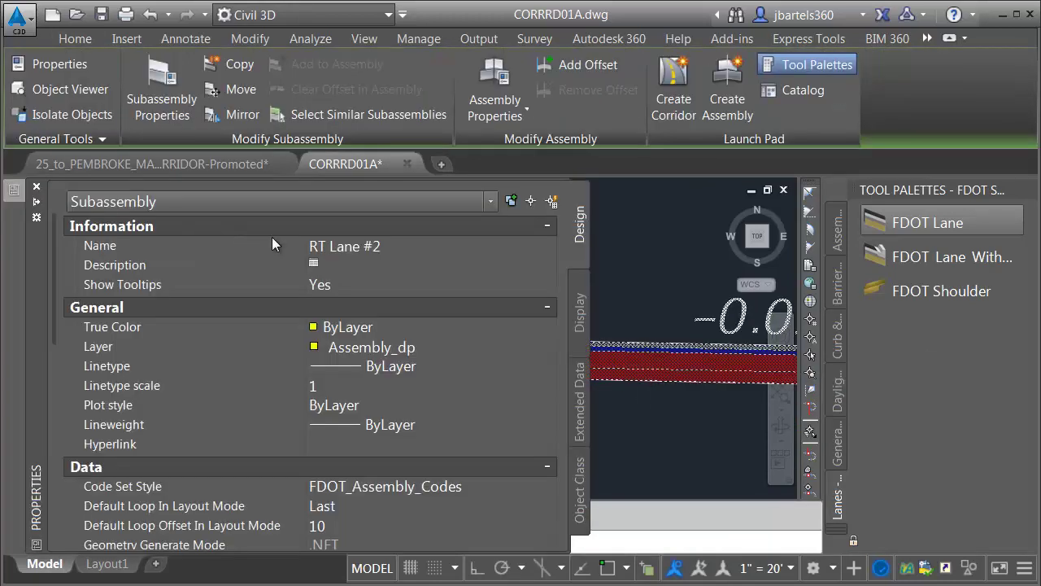
left_click(384, 246)
double_click(378, 254)
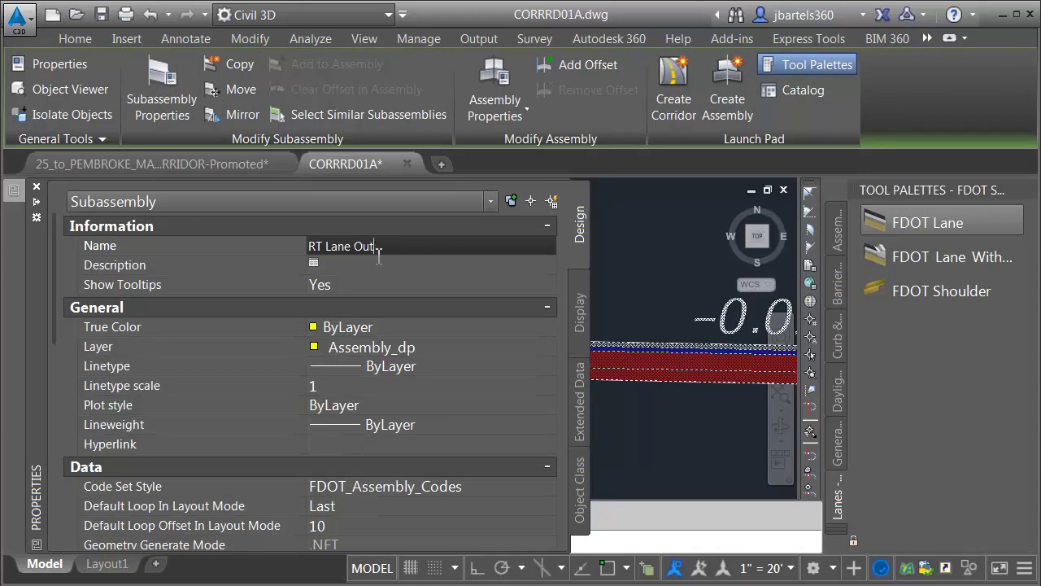
key("Return")
Set the outermost lane's Slope to -3.00% and its Super Elevation Type to RightOutsideLane
left_click_drag(55, 259, 41, 419)
left_click(322, 343)
left_click(321, 343)
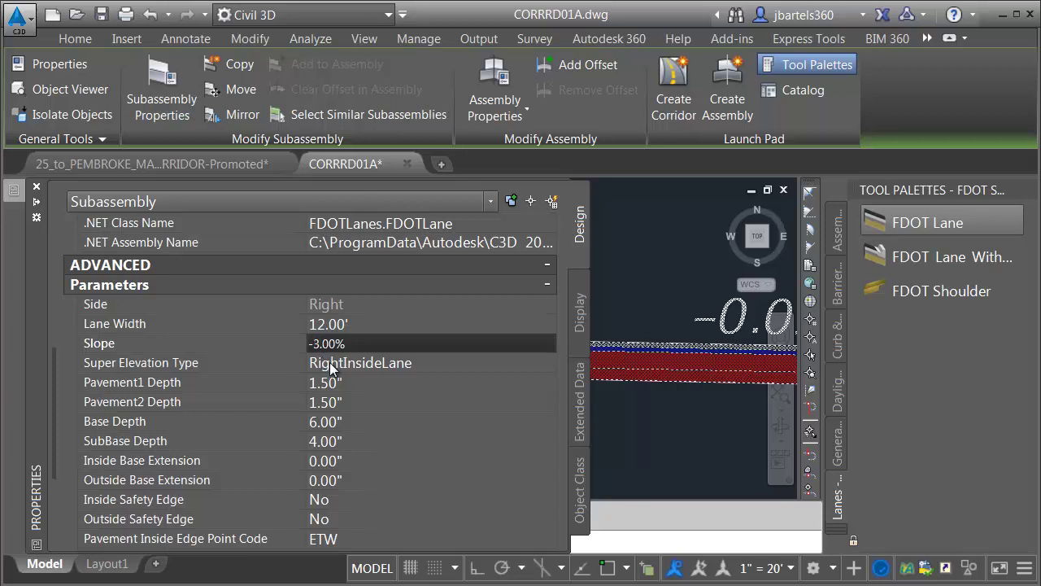
left_click(342, 364)
left_click(348, 367)
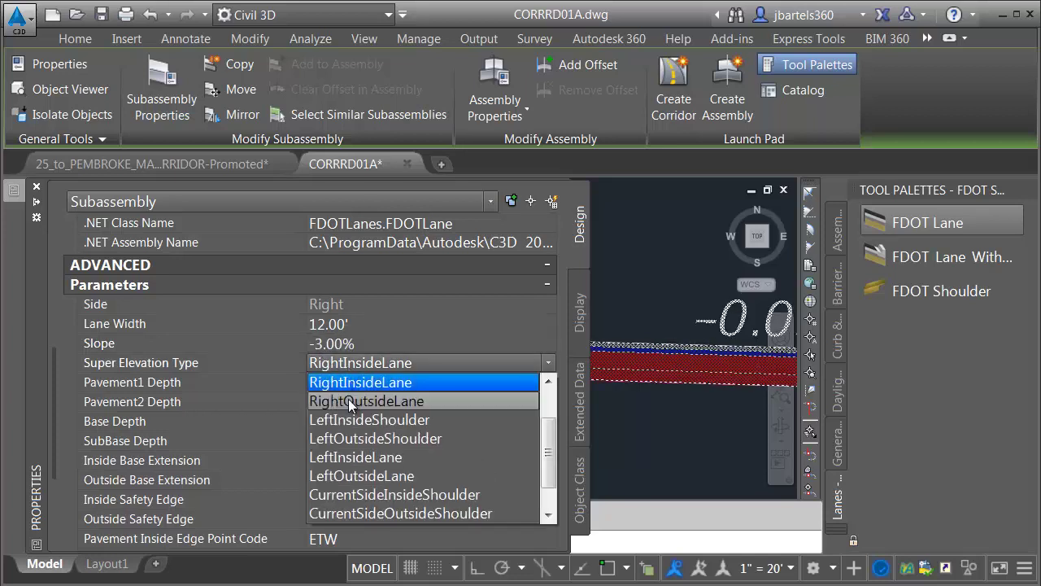
left_click(348, 400)
key("Escape")
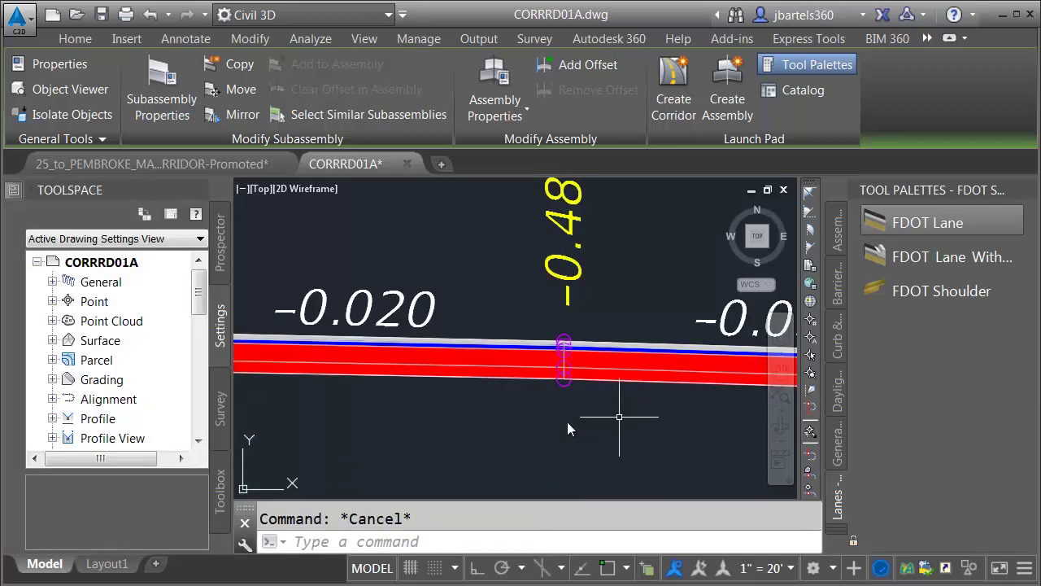
Attach an FDOT Type F Curb to the outer top marker point of the outermost right lane
scroll(562, 423, "down", 3)
middle_click_drag(589, 429, 531, 413)
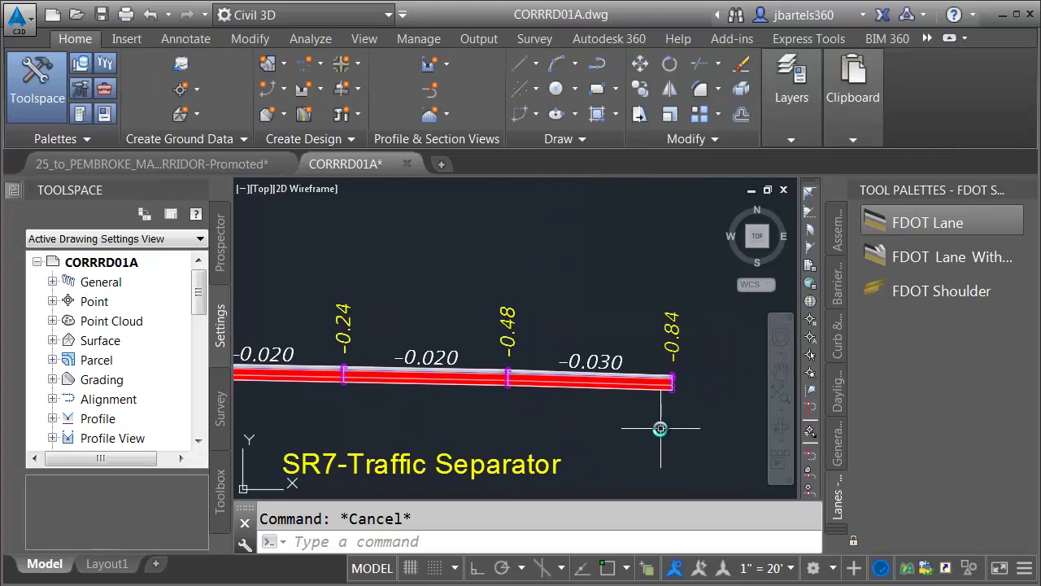
left_click(835, 346)
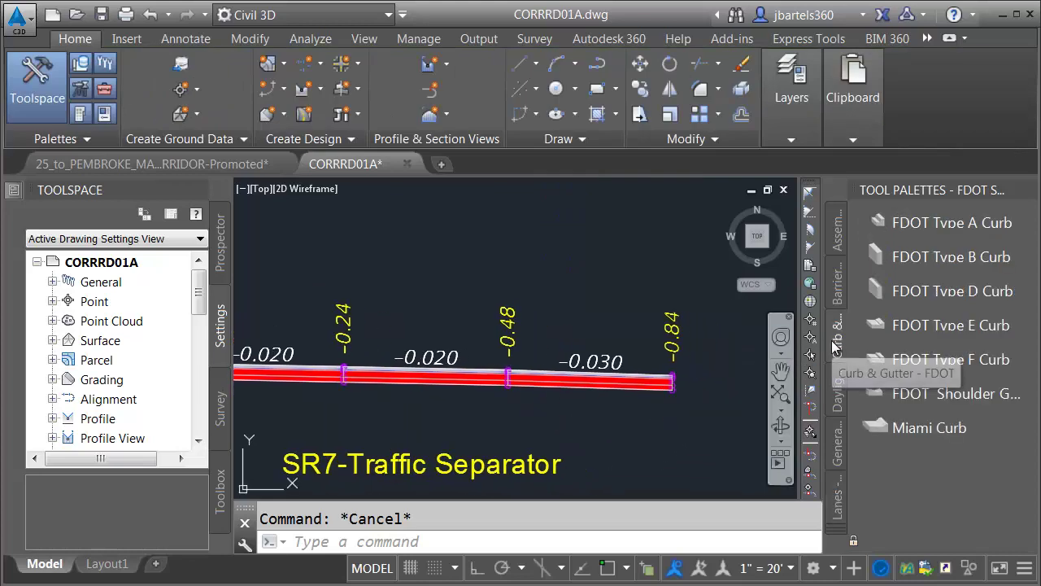
left_click(871, 353)
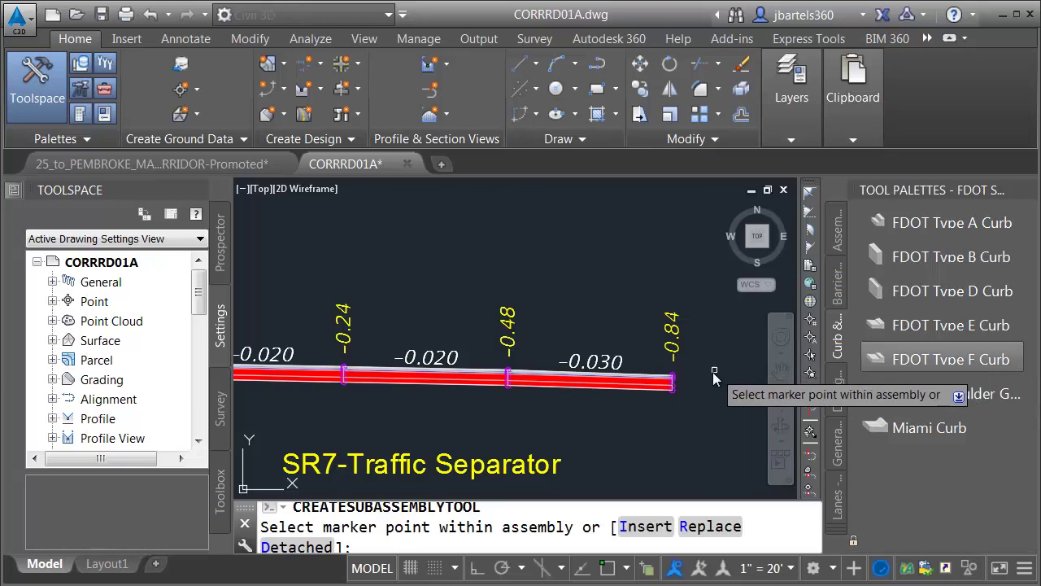
scroll(657, 376, "up", 8)
left_click(575, 356)
scroll(602, 341, "down", 4)
key("Escape")
Switch the new curb and gutter's Curb Type to Type E Curb and back to Type F Curb
left_click(640, 370)
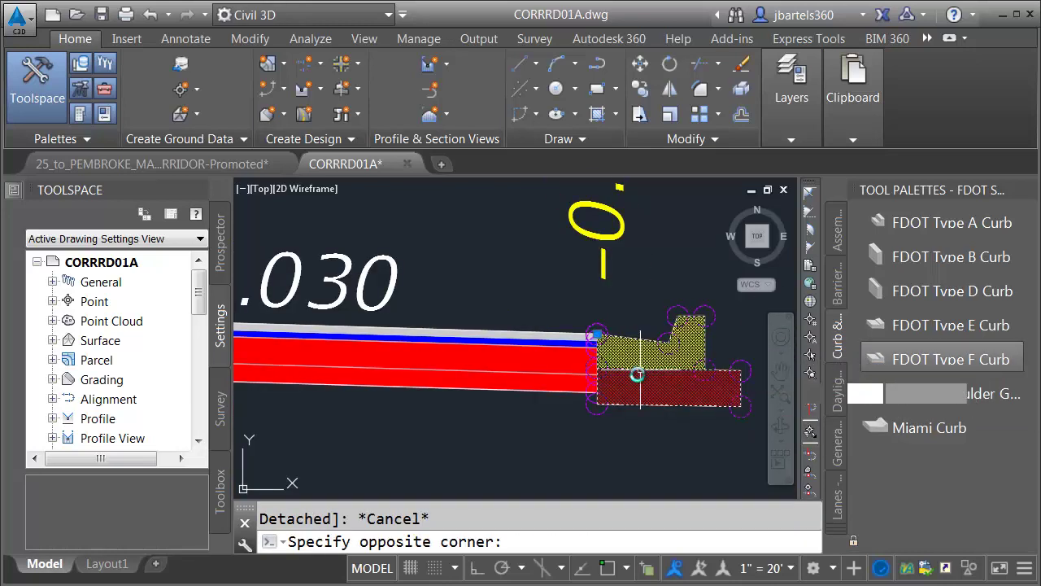
left_click(634, 409)
middle_click_drag(635, 410, 570, 396)
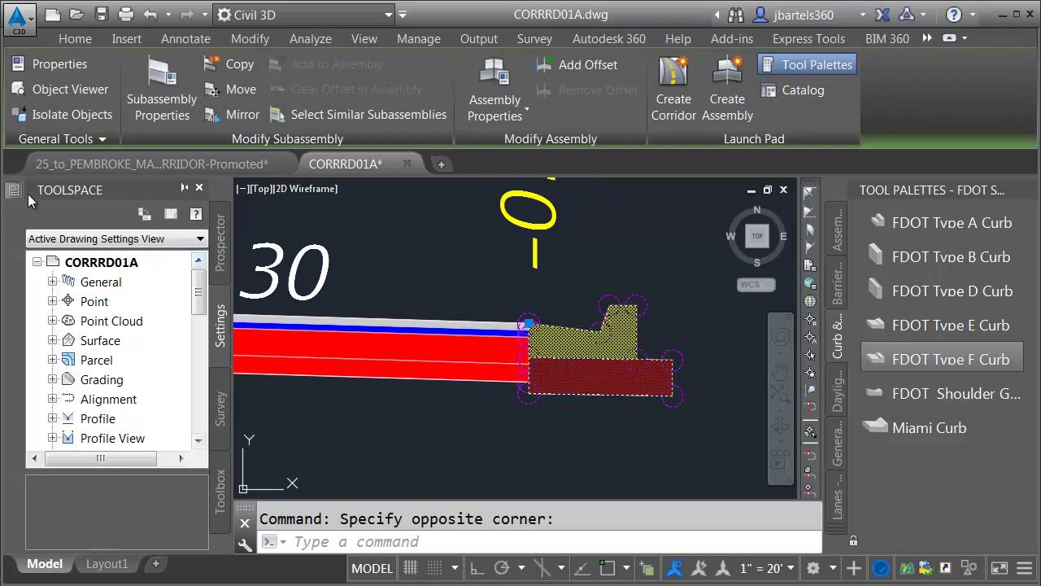
key("ctrl+1")
left_click_drag(55, 231, 51, 382)
left_click(397, 396)
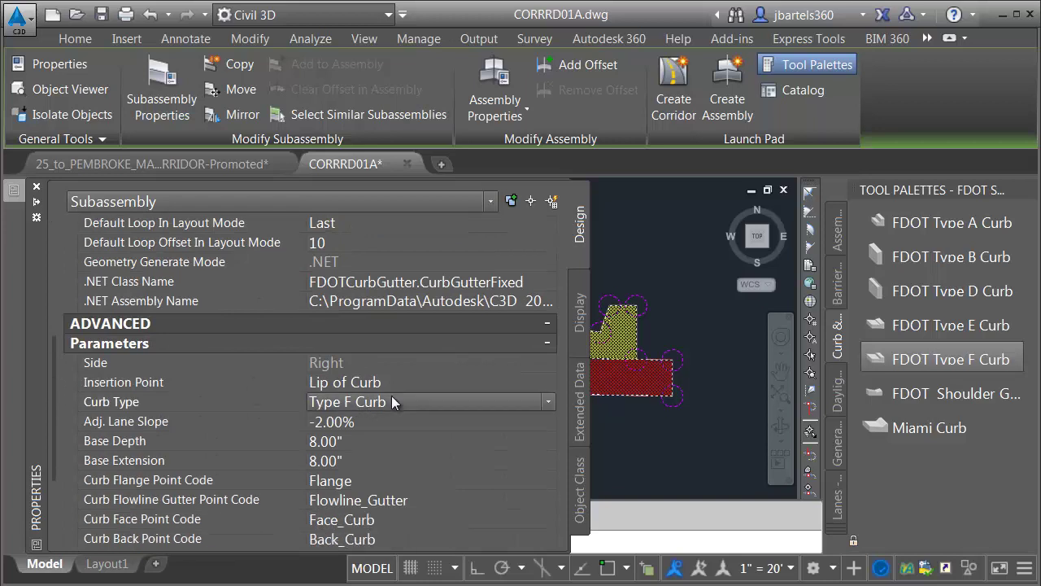
left_click(403, 398)
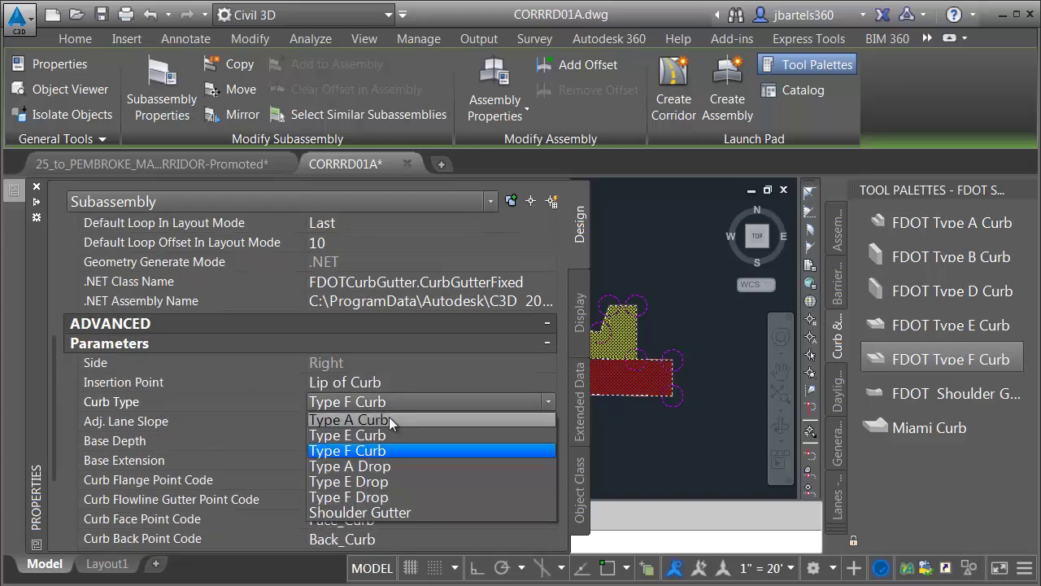
left_click(390, 435)
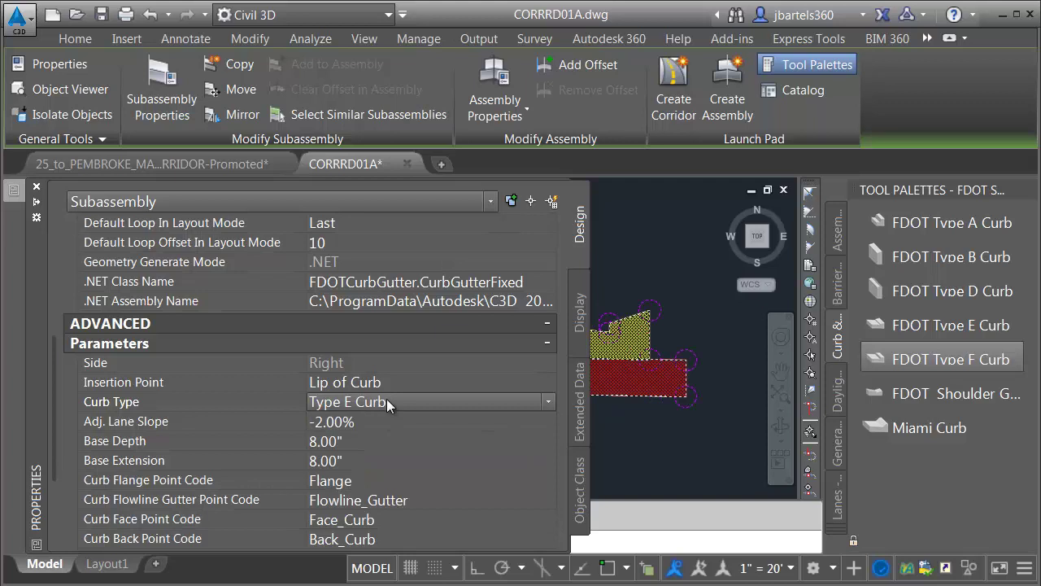
left_click(386, 400)
left_click(379, 451)
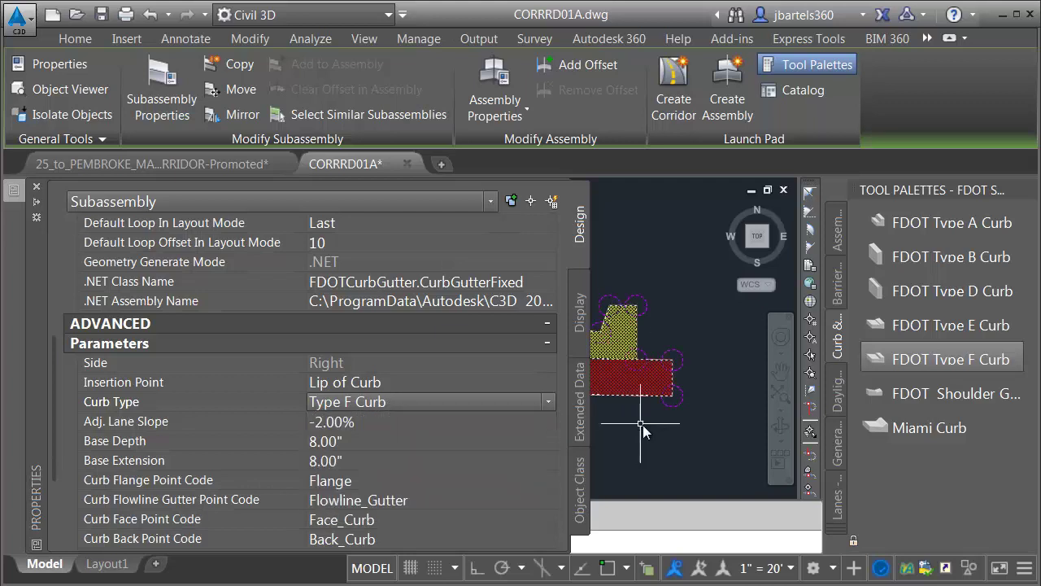
key("Escape")
Rename the curb and gutter subassembly at the outer lane edge as RT CG Outside
scroll(625, 431, "down", 4)
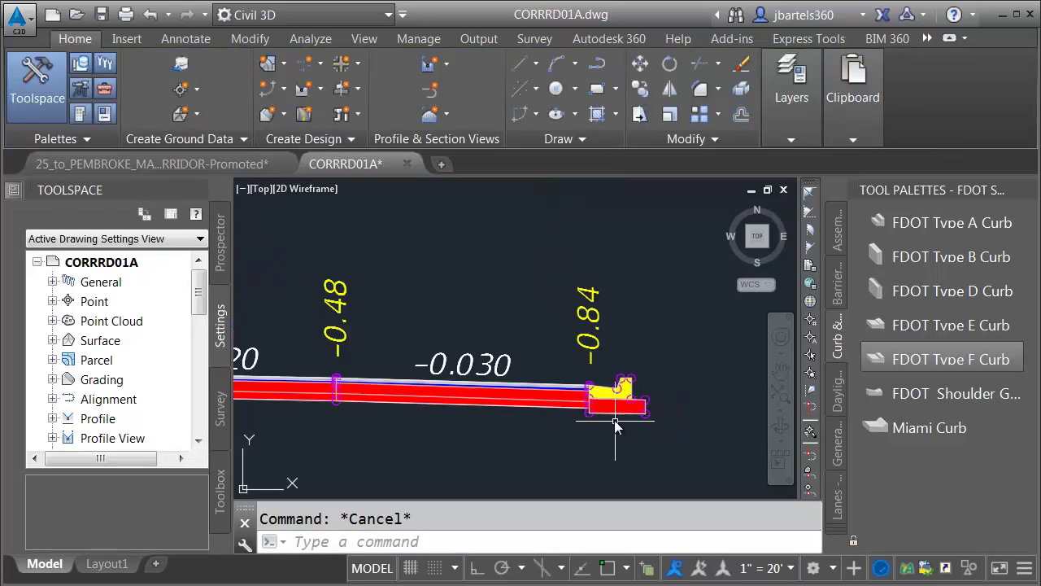
left_click(599, 442)
left_click(569, 367)
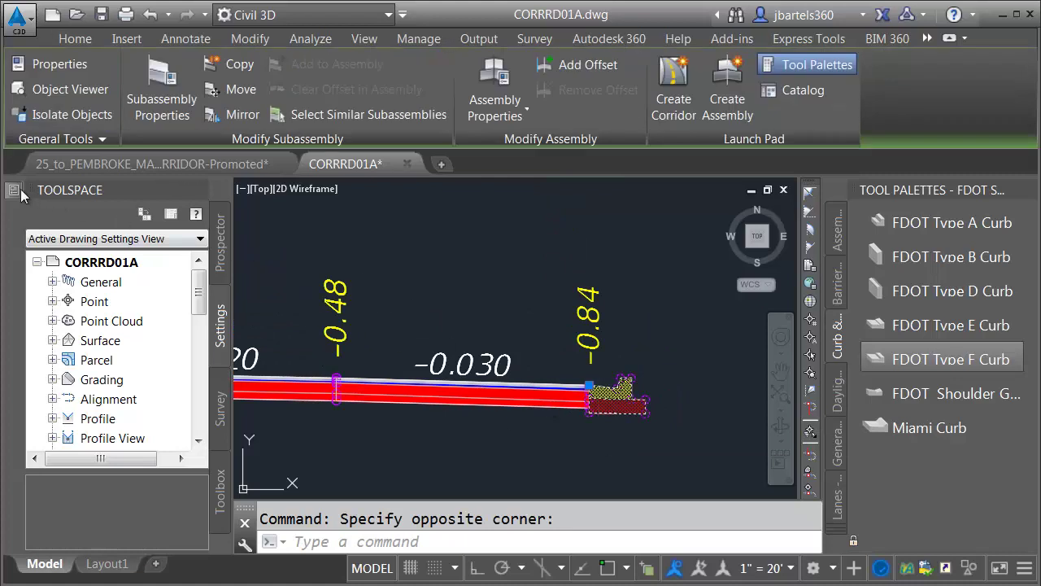
mouse_move(14, 195)
left_click(335, 246)
key("BackSpace")
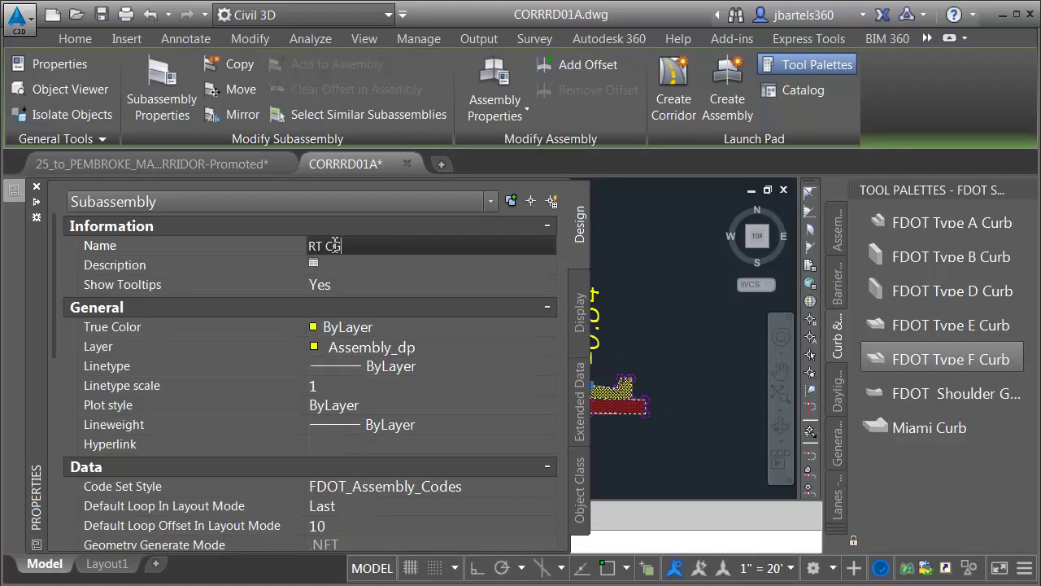
type("RT CG Outside")
key("Return")
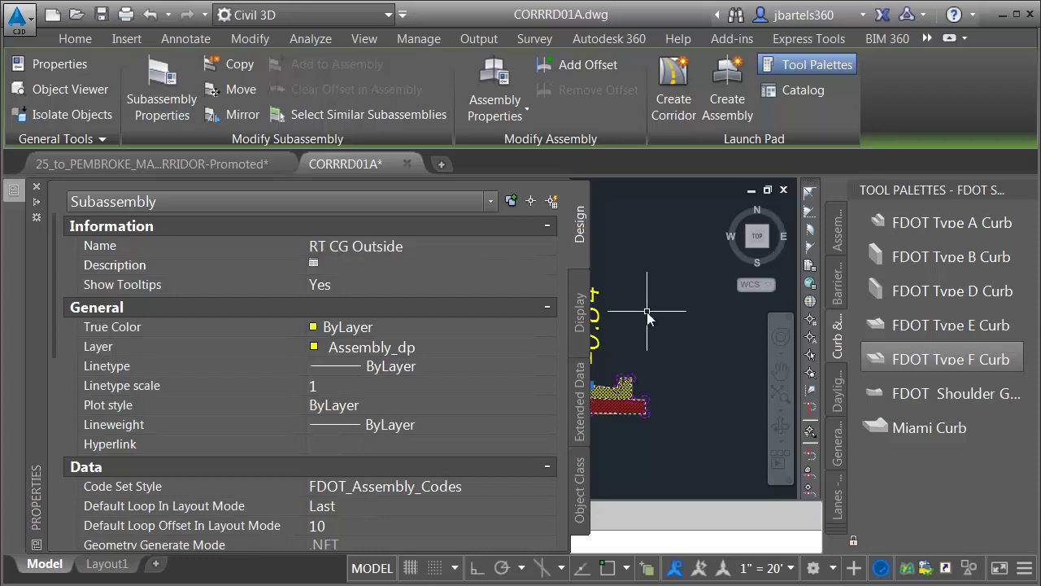
key("Escape")
Attach an FDOT Type D Curb to the top marker point at the inner edge of RT Lane #1
scroll(655, 317, "down", 2)
middle_click_drag(439, 341, 602, 341)
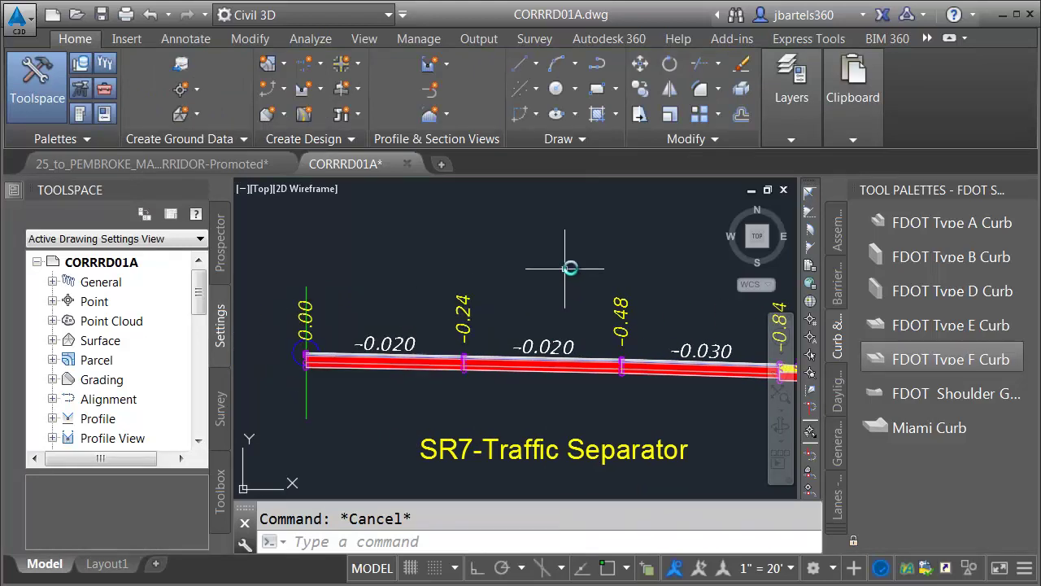
left_click(888, 301)
scroll(301, 338, "up", 5)
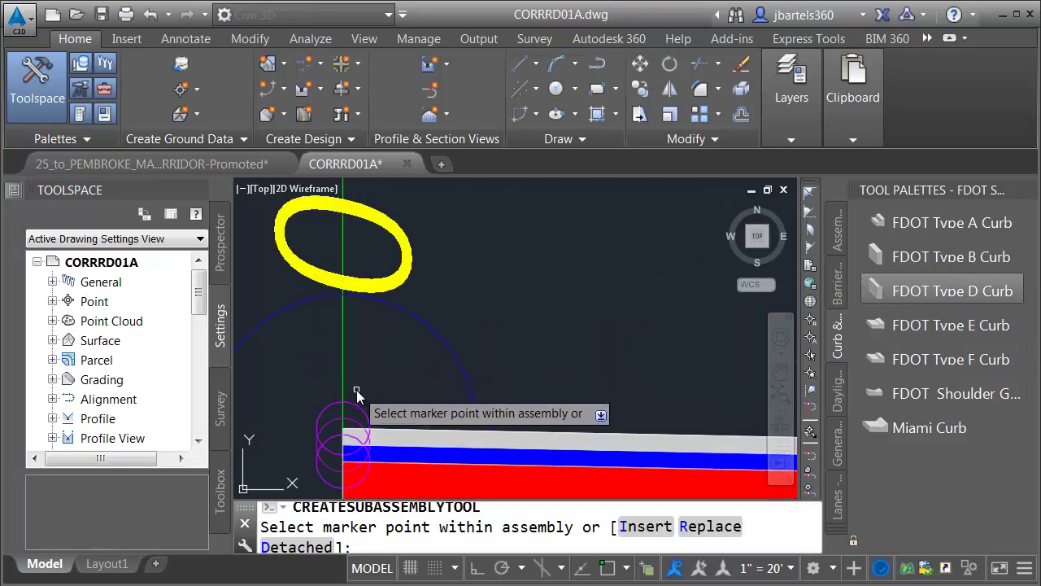
key("Escape")
Set the Side parameter of the Type D curb at the assembly baseline to Left
scroll(530, 279, "down", 2)
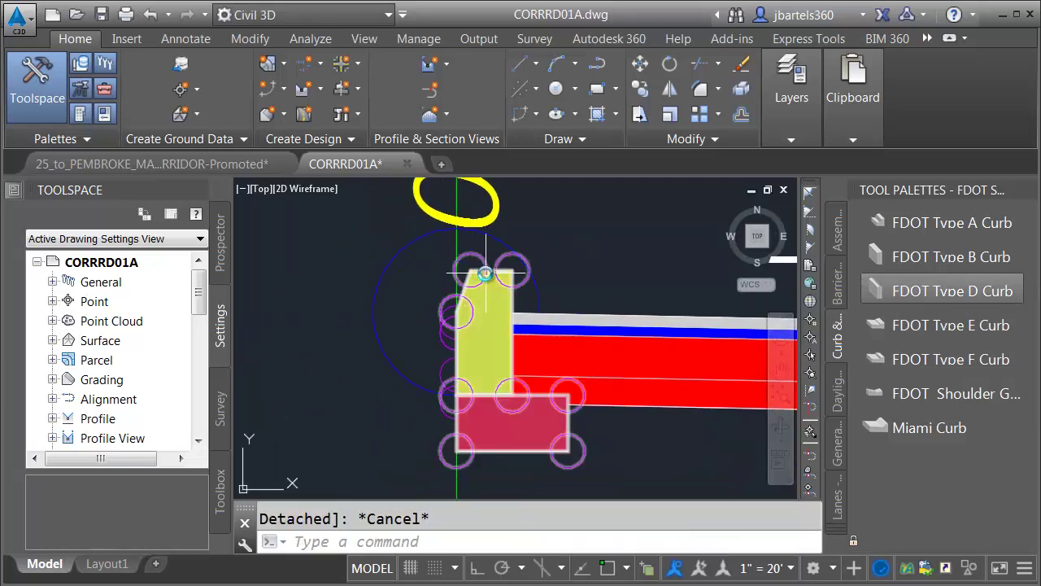
left_click(480, 275)
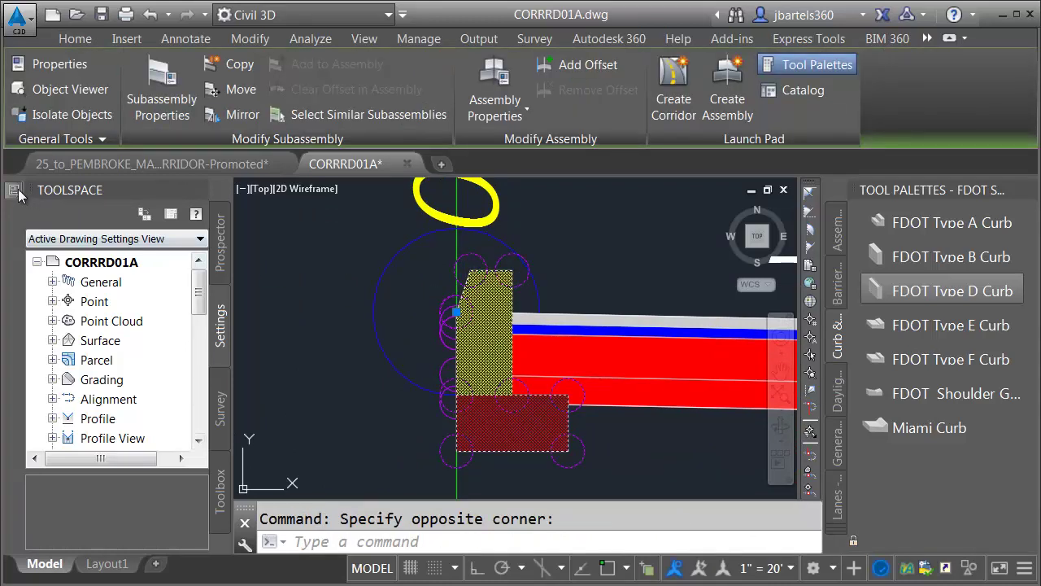
key("ctrl+1")
left_click_drag(54, 235, 38, 423)
left_click(163, 71)
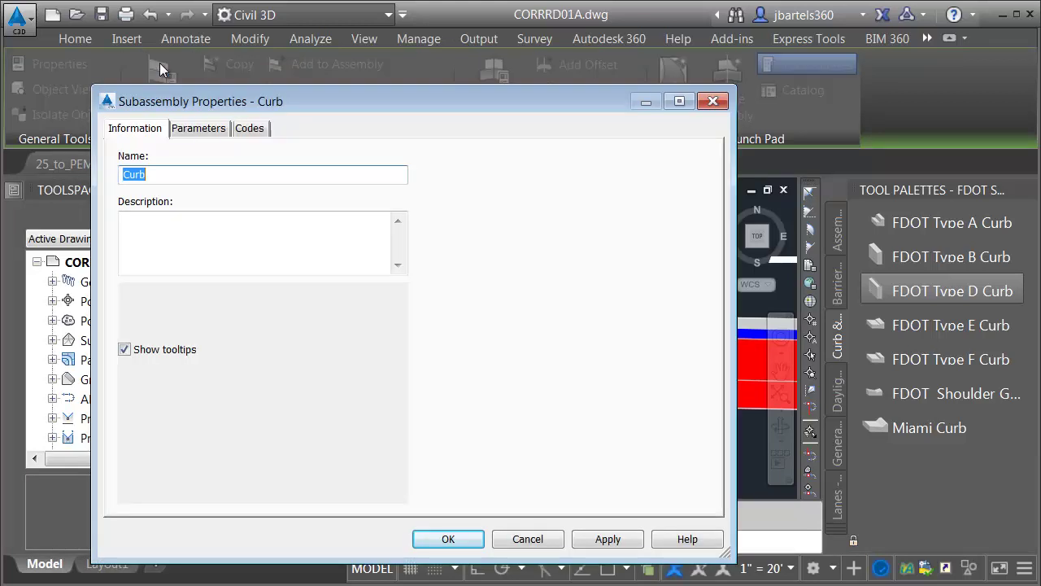
left_click(195, 128)
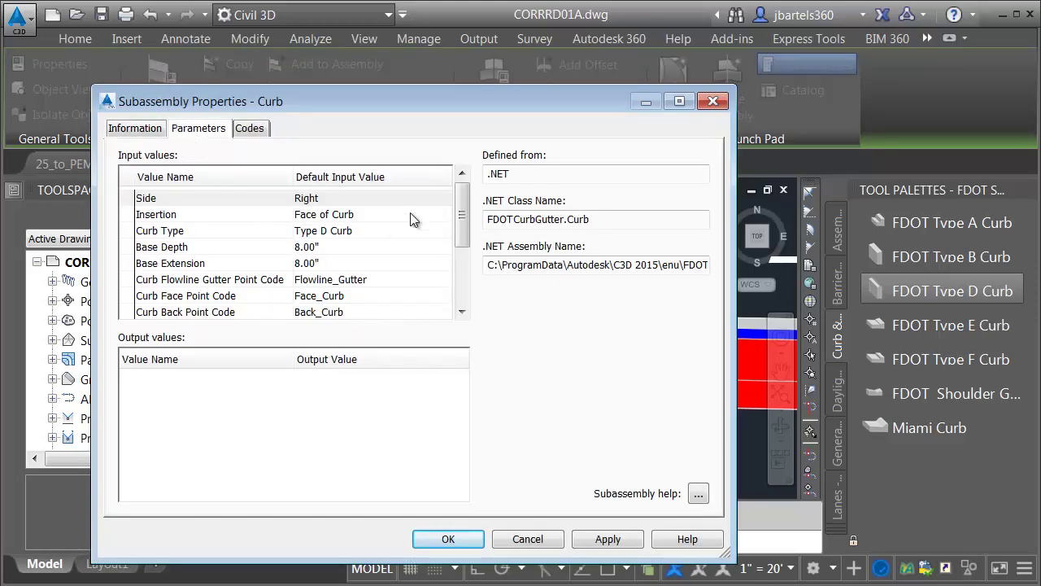
mouse_move(460, 220)
left_mouse_down()
mouse_move(462, 277)
mouse_move(463, 216)
left_mouse_up()
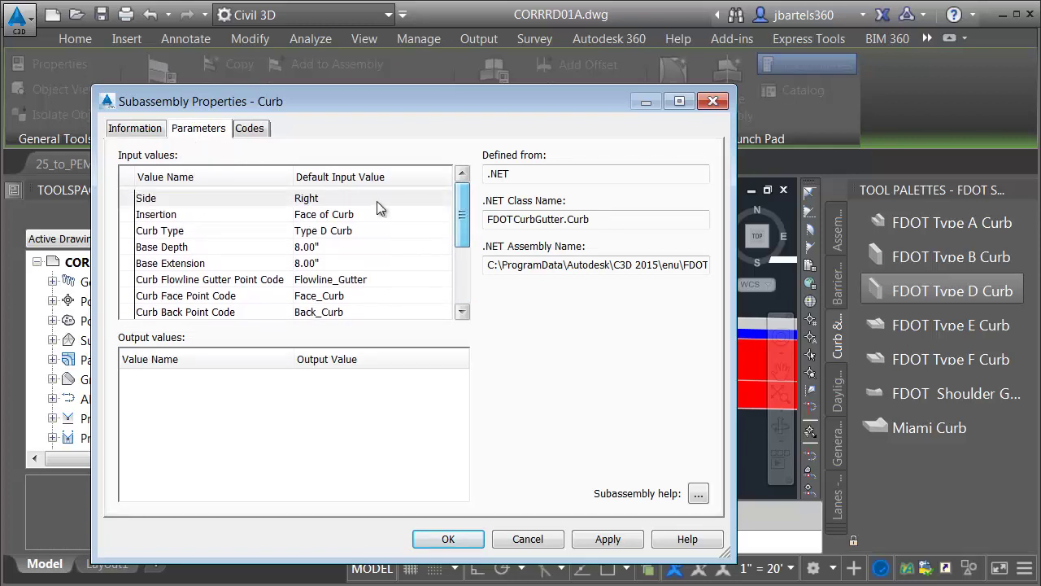
double_click(307, 199)
left_click(366, 318)
left_click(313, 346)
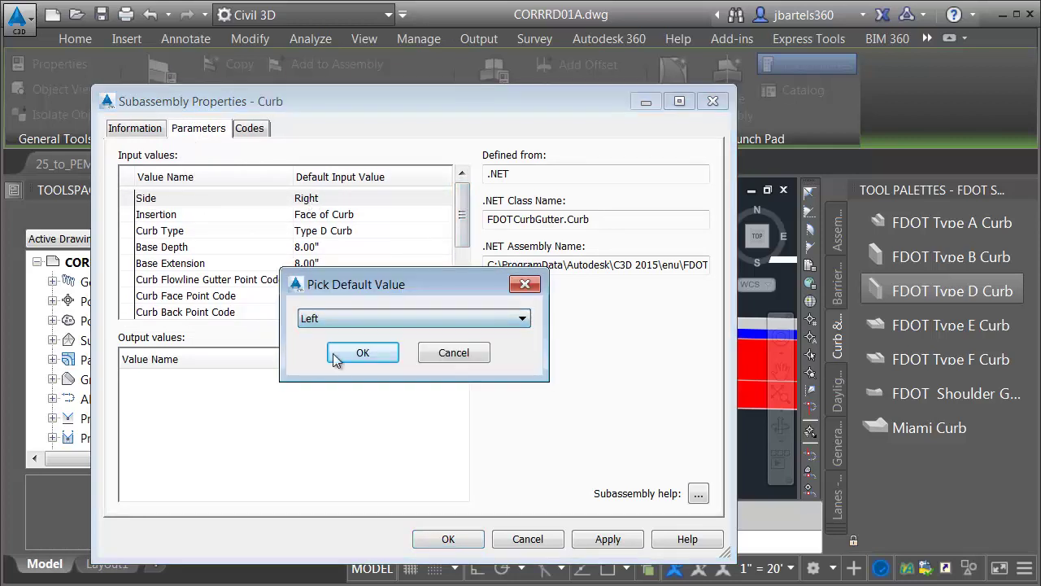
left_click(356, 353)
Rename the Type D curb subassembly as RT Curb Inside and apply its changed properties
left_click(135, 129)
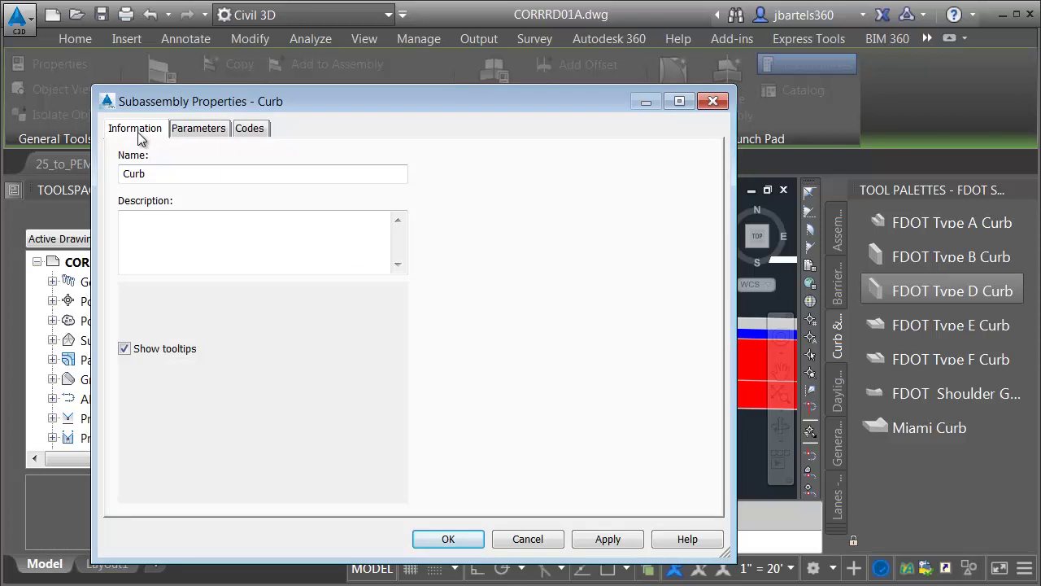
left_click_drag(160, 174, 123, 173)
type("RT")
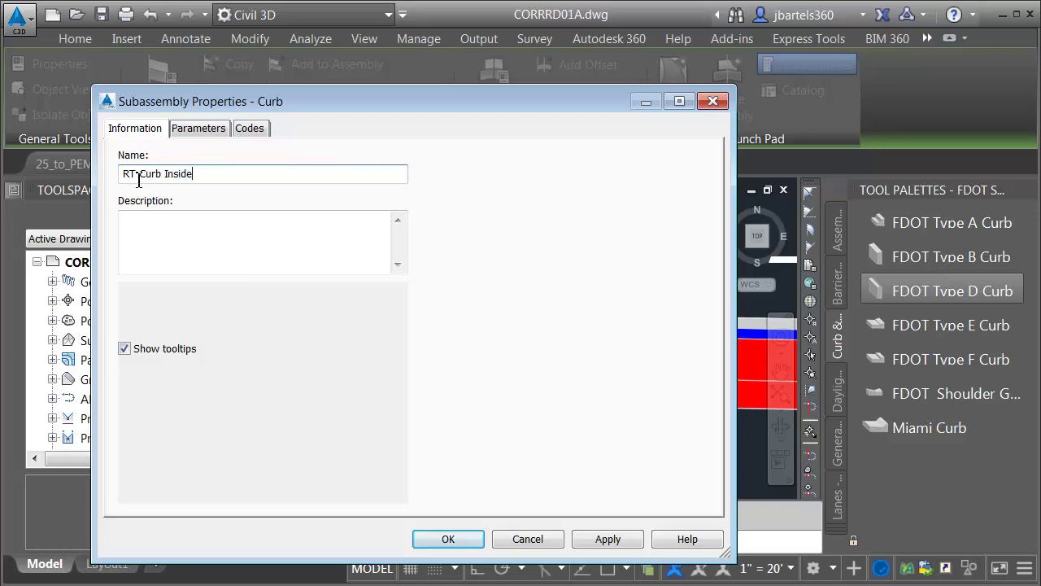
key("Return")
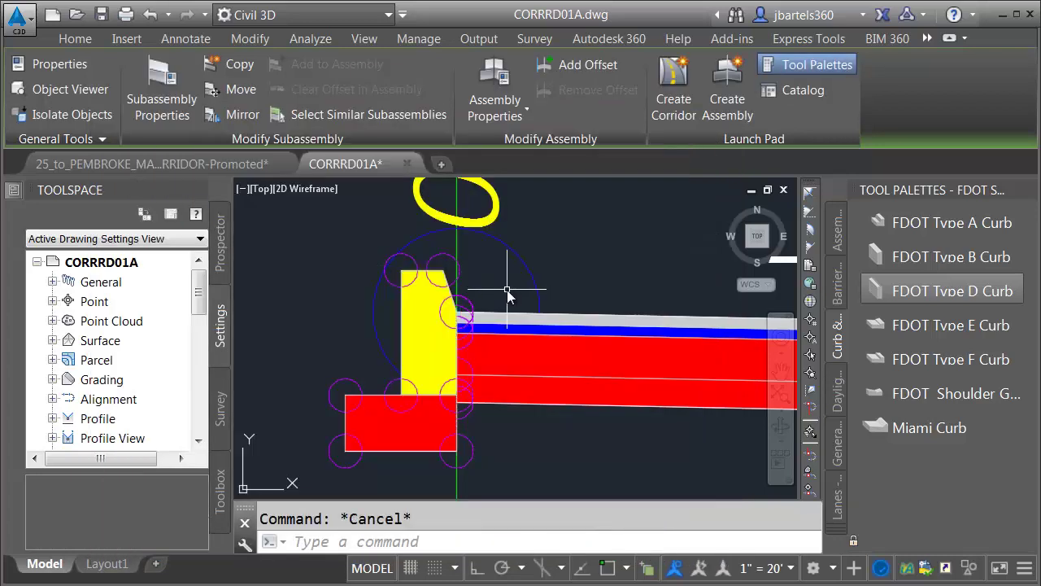
key("Escape")
scroll(329, 289, "down", 8)
middle_click_drag(330, 290, 304, 295)
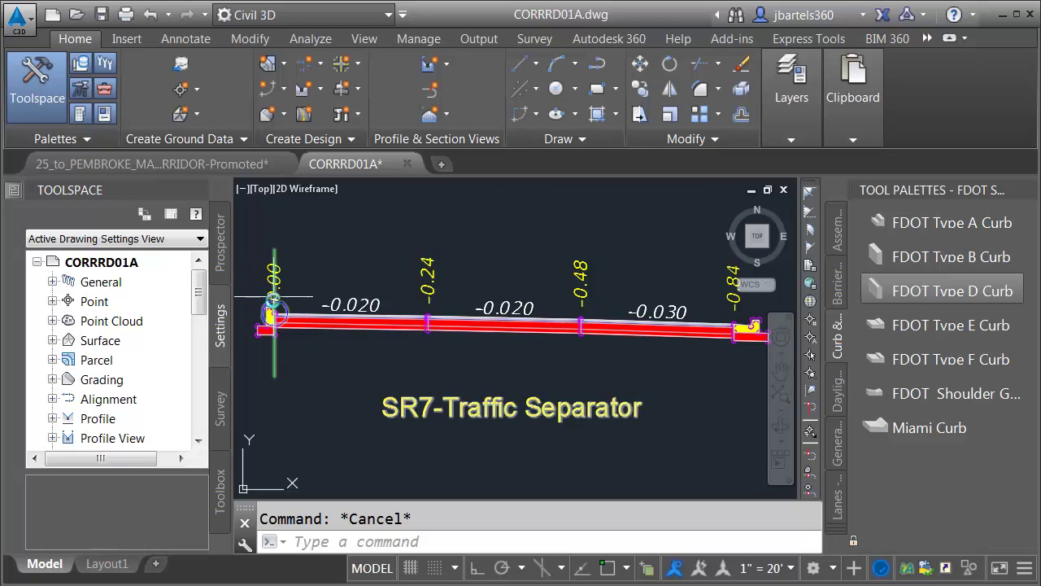
Start a corridor named SR7 along the PGL-RT alignment with the PGL-RT_PP profile
scroll(342, 349, "down", 4)
middle_click_drag(332, 356, 541, 360)
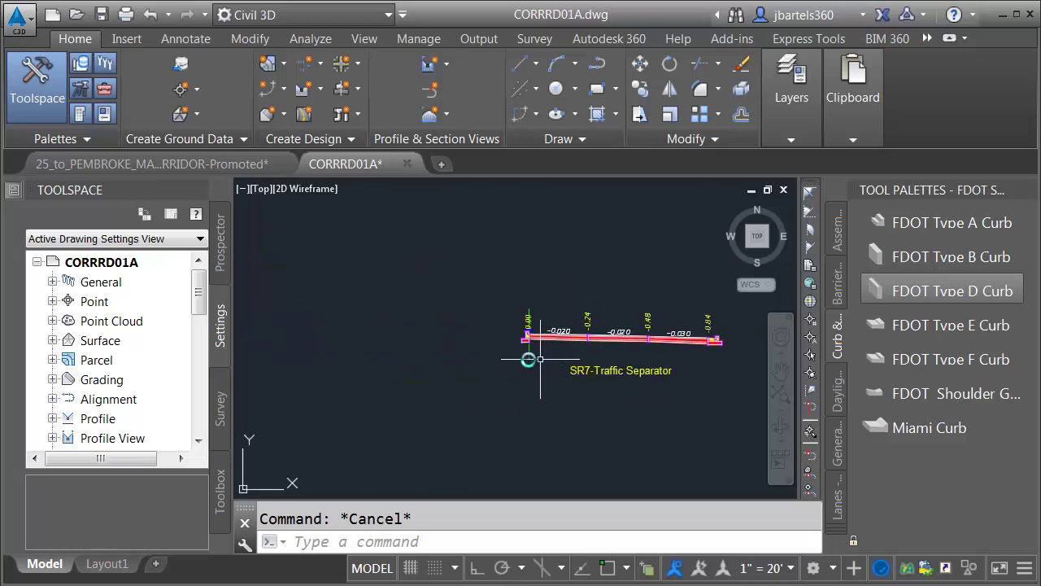
scroll(541, 360, "down", 3)
middle_click_drag(379, 318, 545, 315)
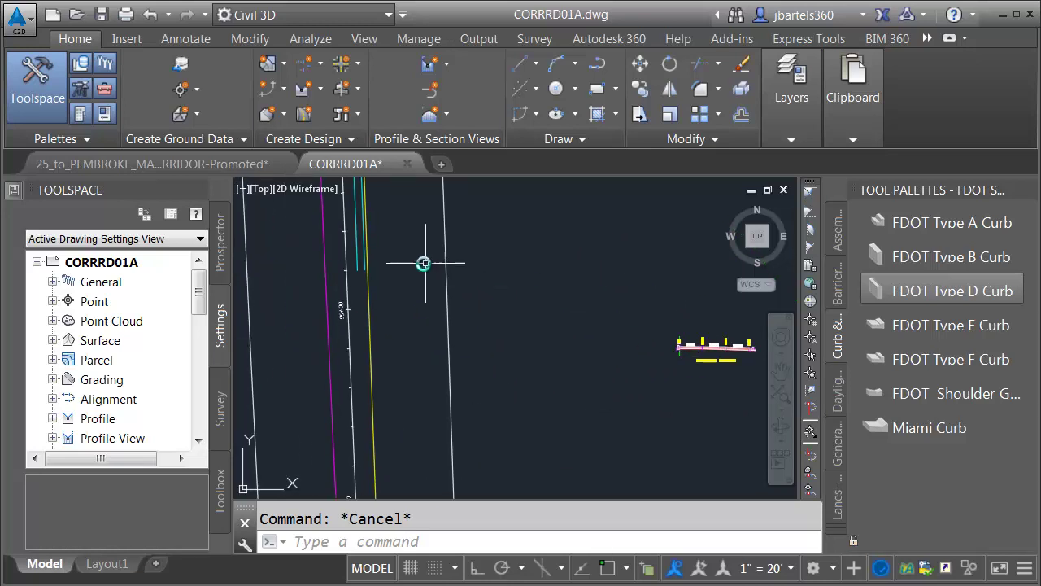
middle_click_drag(428, 265, 437, 349)
left_click(303, 115)
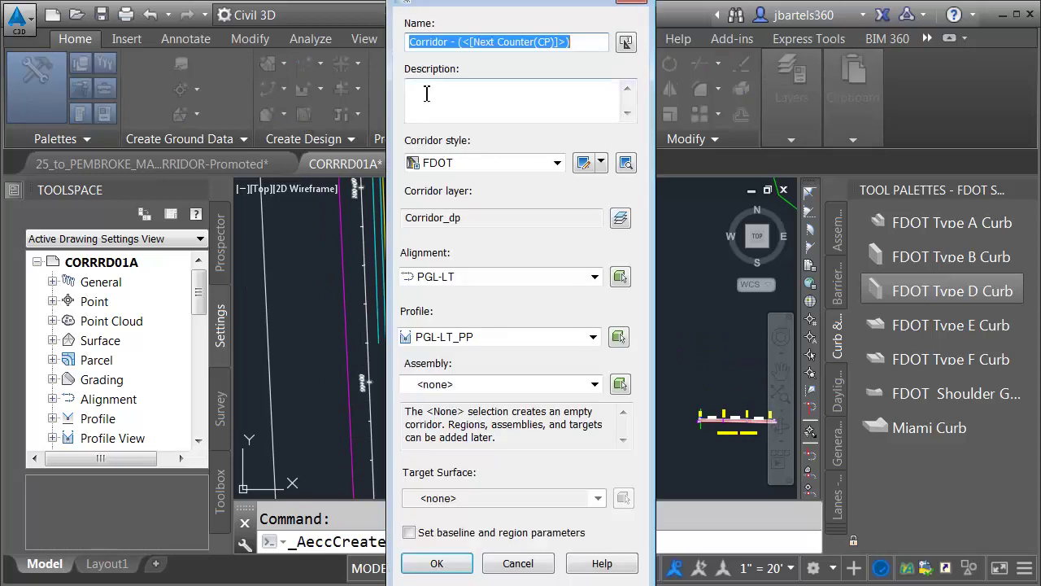
type("SR7")
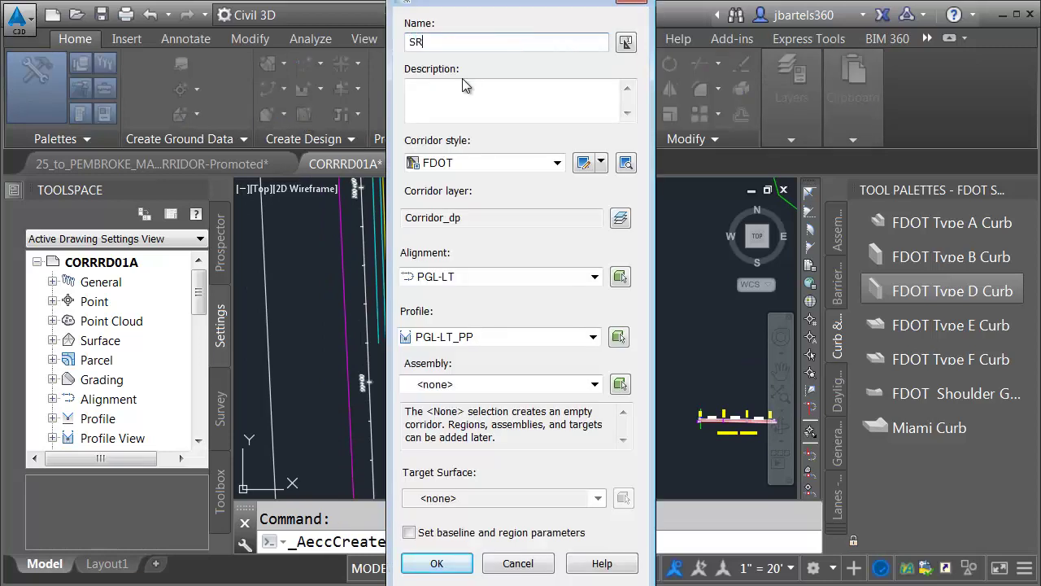
left_click(452, 281)
left_click(452, 308)
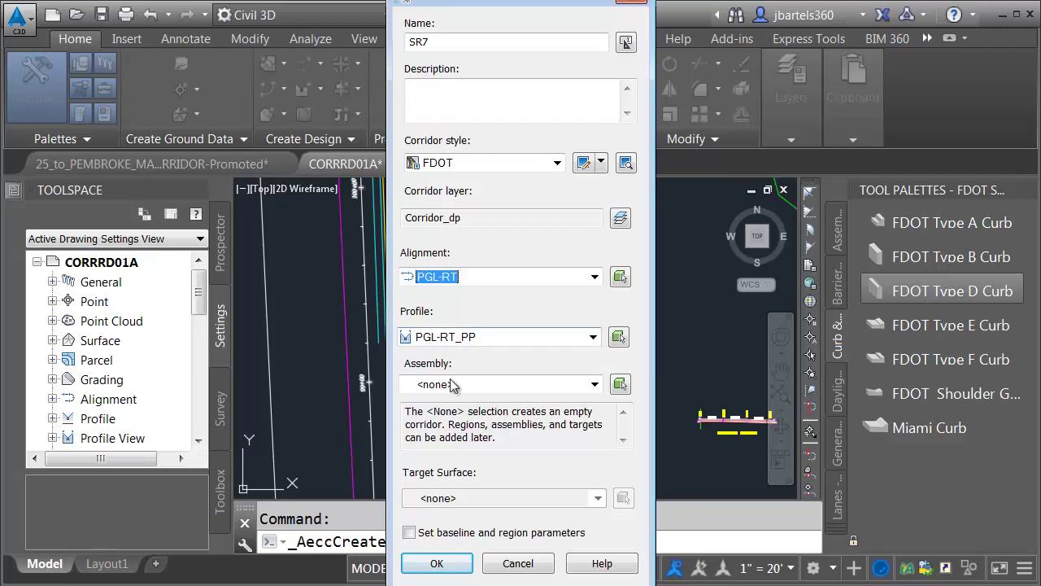
Assign the SR7-Traffic Separator assembly to the corridor and proceed to setting its baseline and region parameters
left_click(479, 384)
left_click(447, 417)
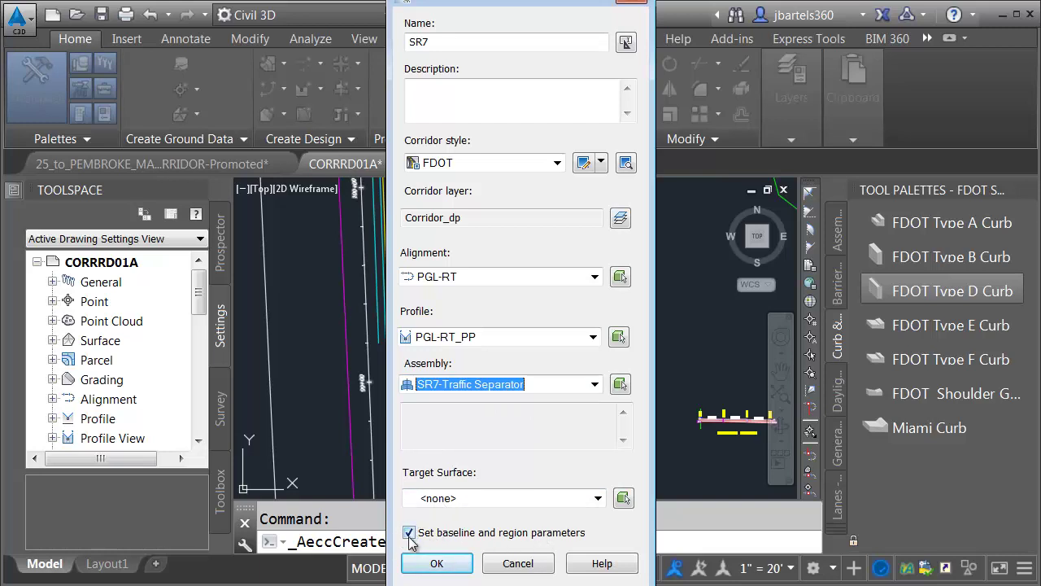
left_click(431, 563)
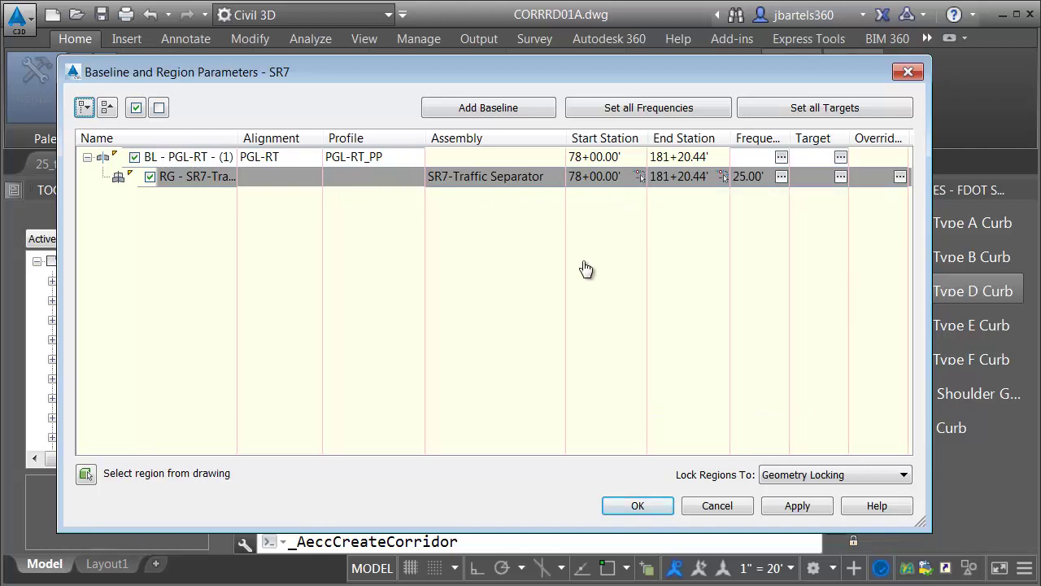
Set the region's start station to 99+19.91 by snapping to the lower endpoint of the cyan median line
left_click(641, 175)
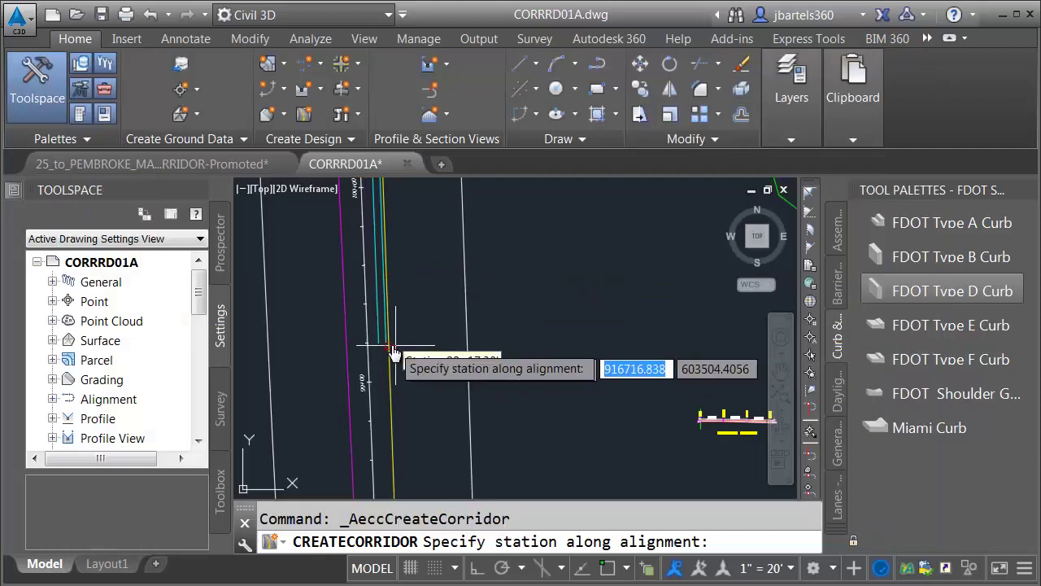
right_click(387, 325, "shift")
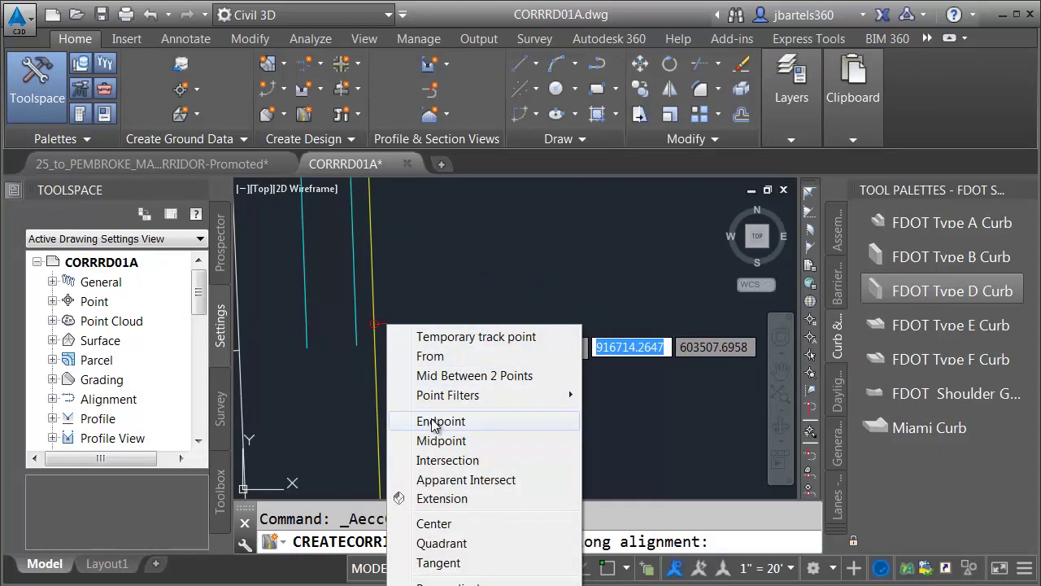
left_click(432, 421)
left_click(357, 350)
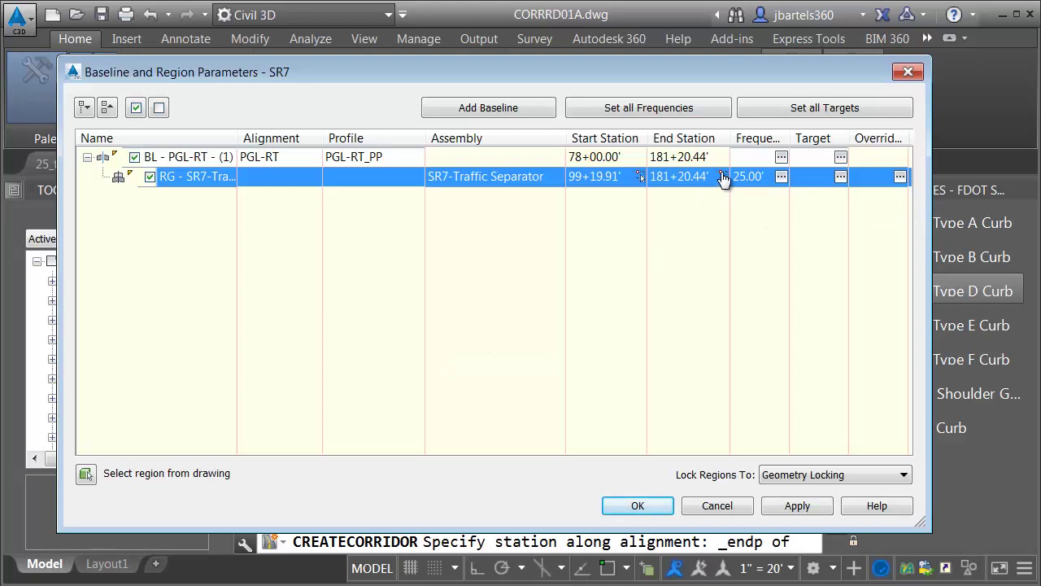
Set the region's end station to 101+19.90 by snapping to the endpoint where the cyan median line meets the alignment
left_click(723, 175)
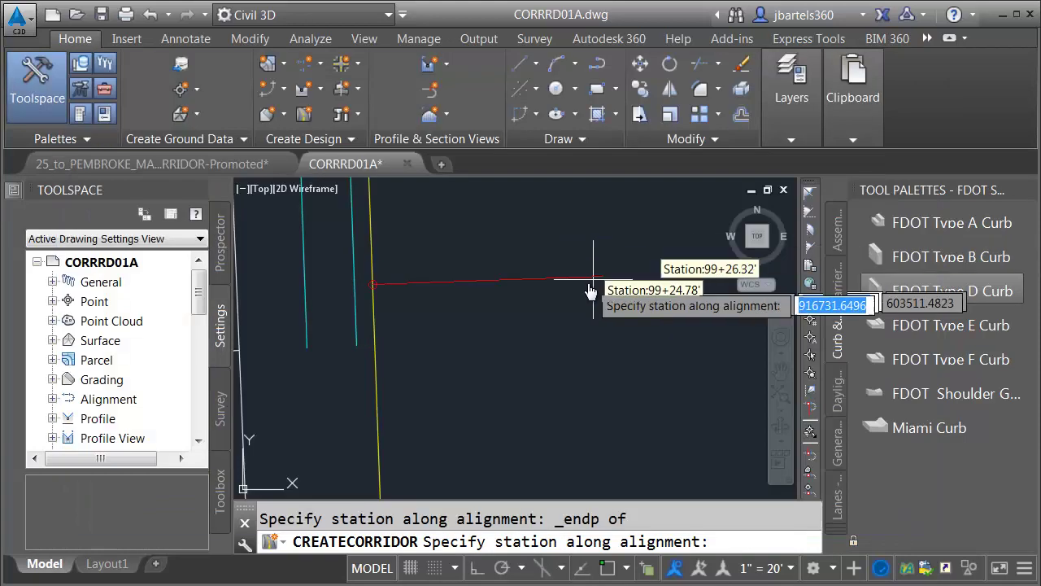
middle_click_drag(570, 357, 546, 295)
scroll(537, 277, "up", 5)
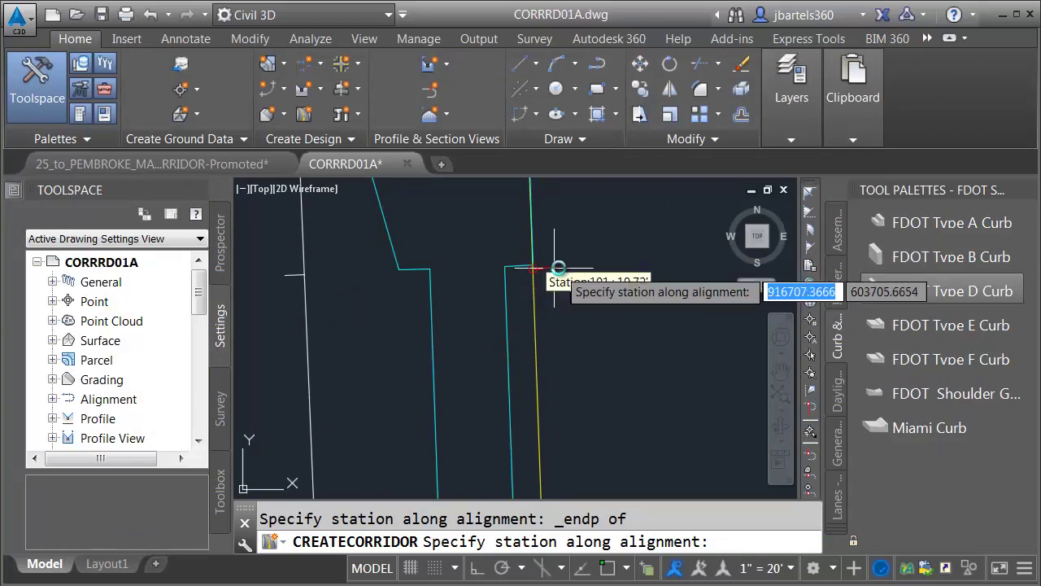
right_click(547, 268, "shift")
left_click(606, 364)
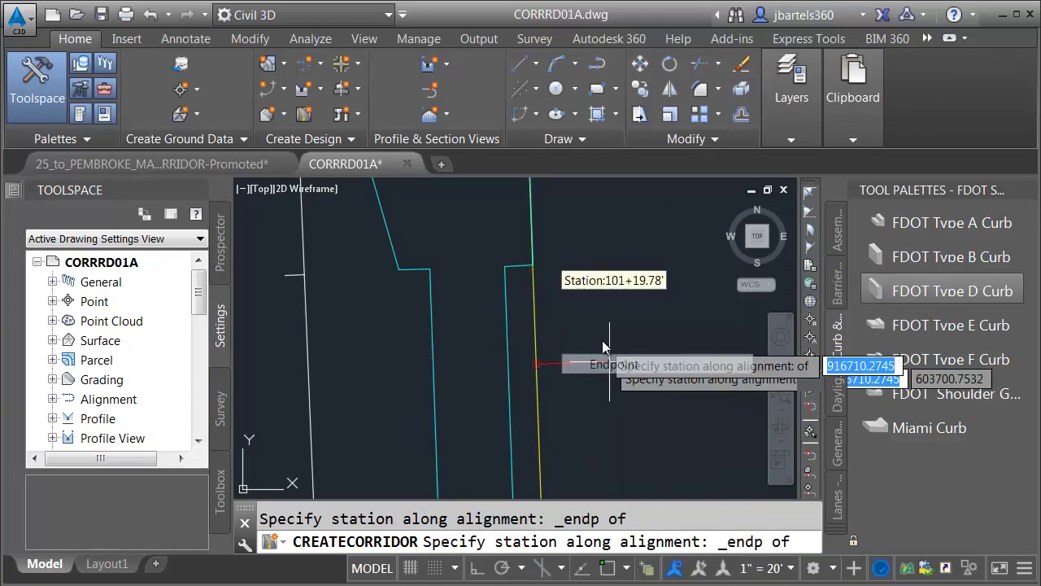
left_click(553, 272)
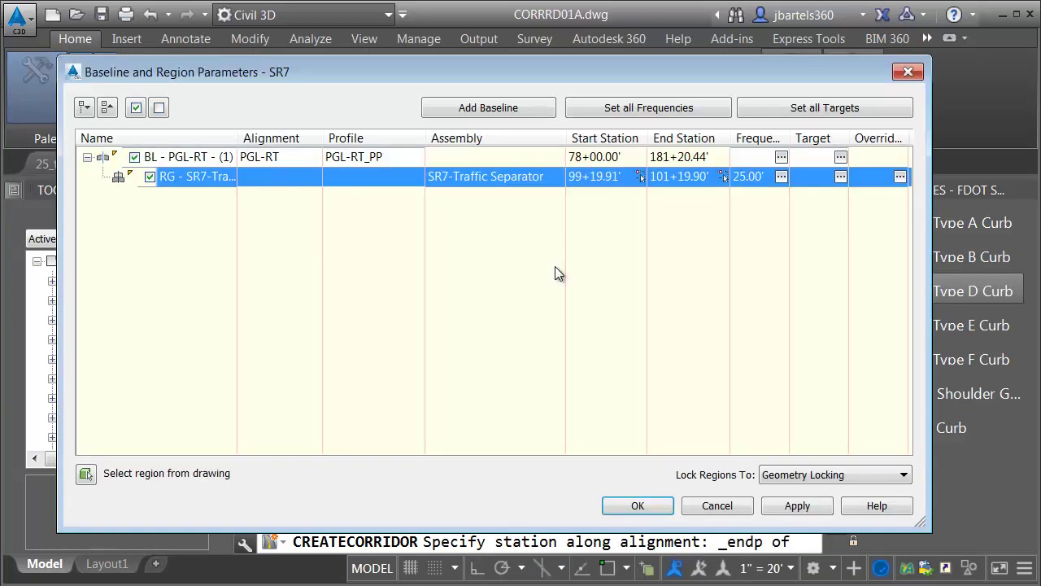
Accept the baseline and region parameters and rebuild the SR7 corridor
left_click(628, 505)
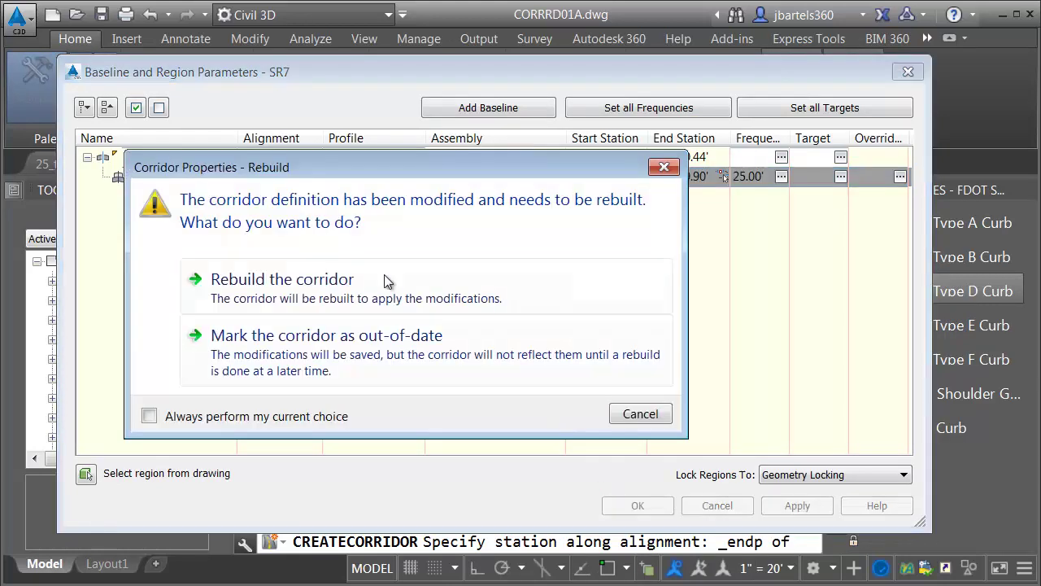
left_click(338, 282)
scroll(539, 318, "down", 3)
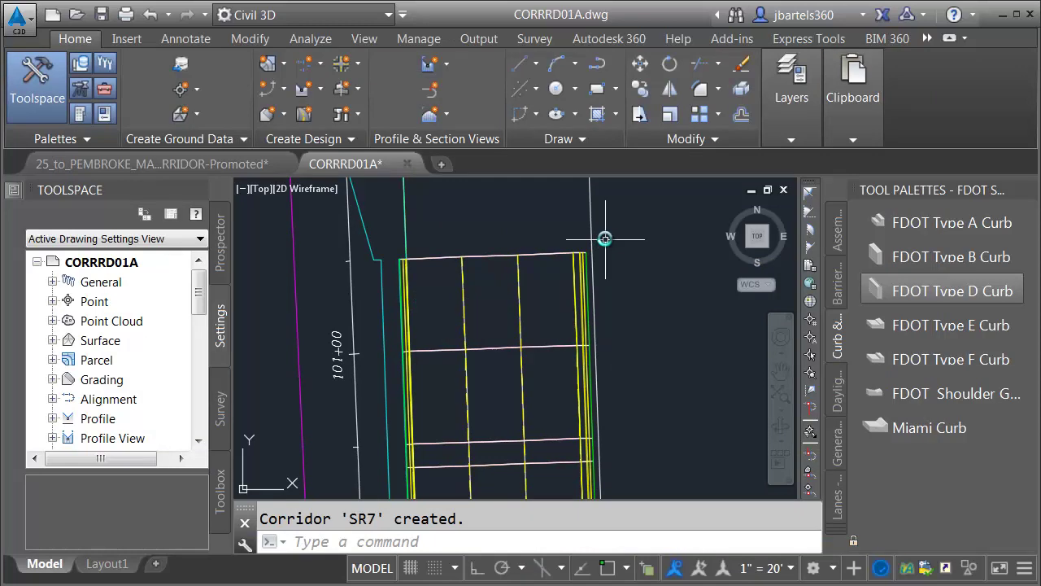
Map the Lane Width target of RT Lane Outside in the SR7-Traffic Separator region to the SR7_ETW RT alignment
mouse_move(591, 231)
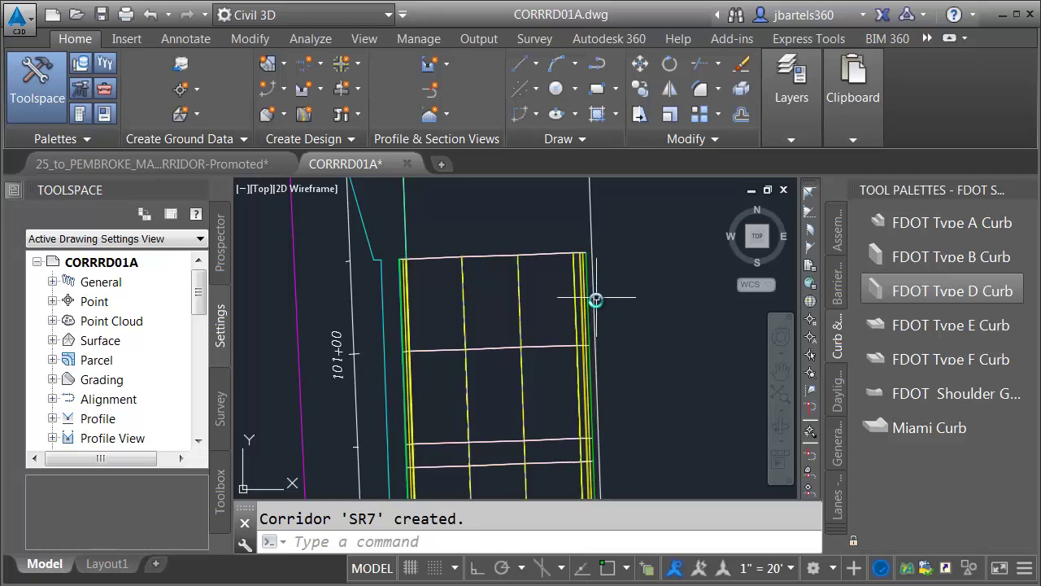
left_click(517, 278)
left_click(162, 96)
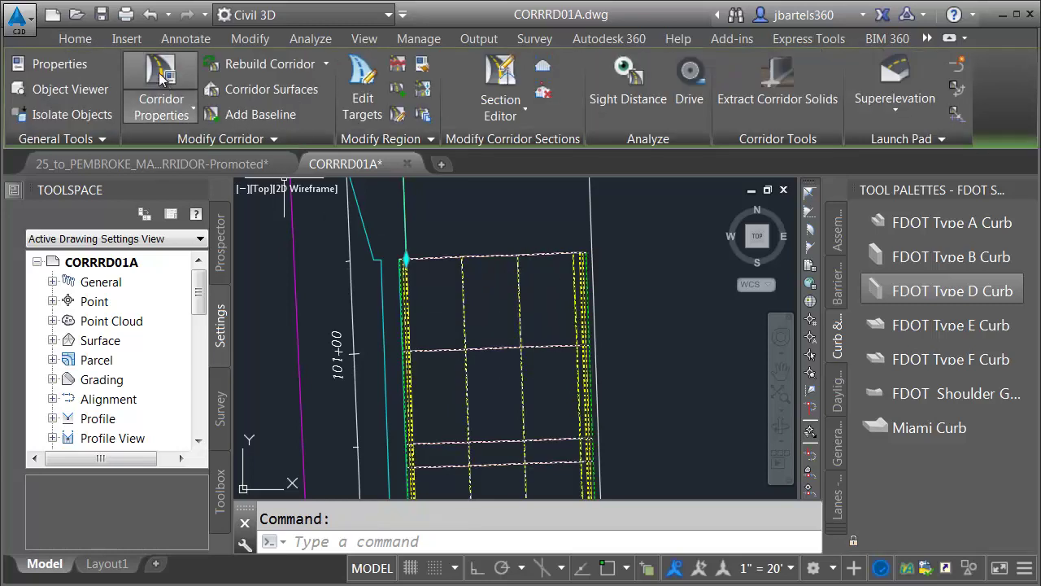
left_click(164, 98)
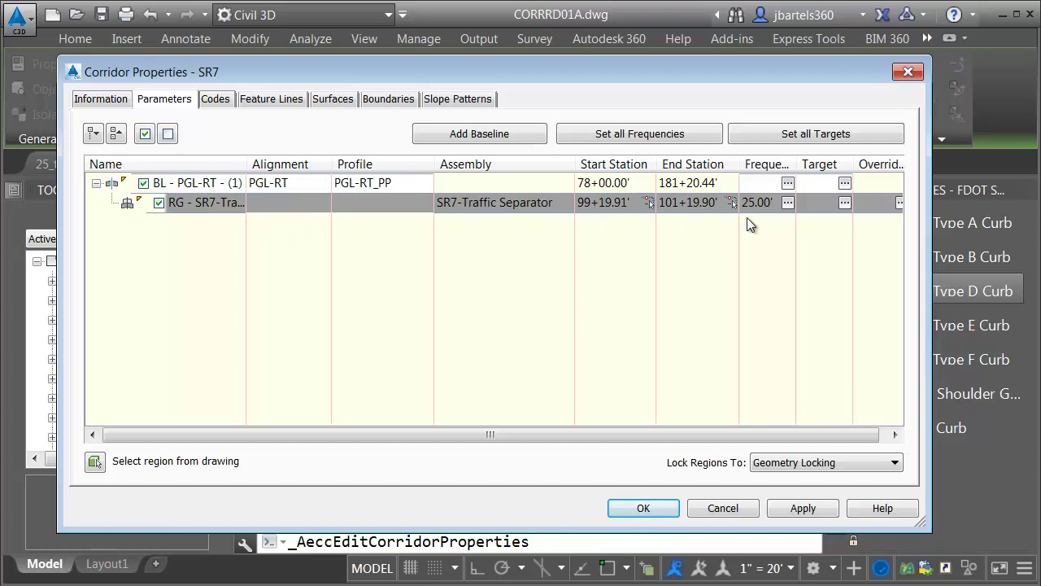
left_click(845, 202)
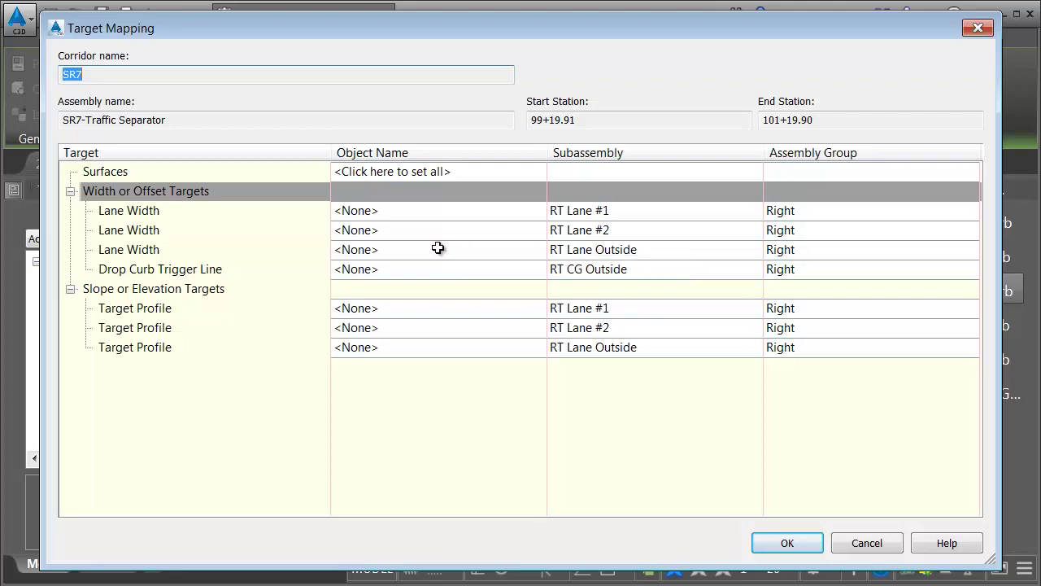
left_click(362, 250)
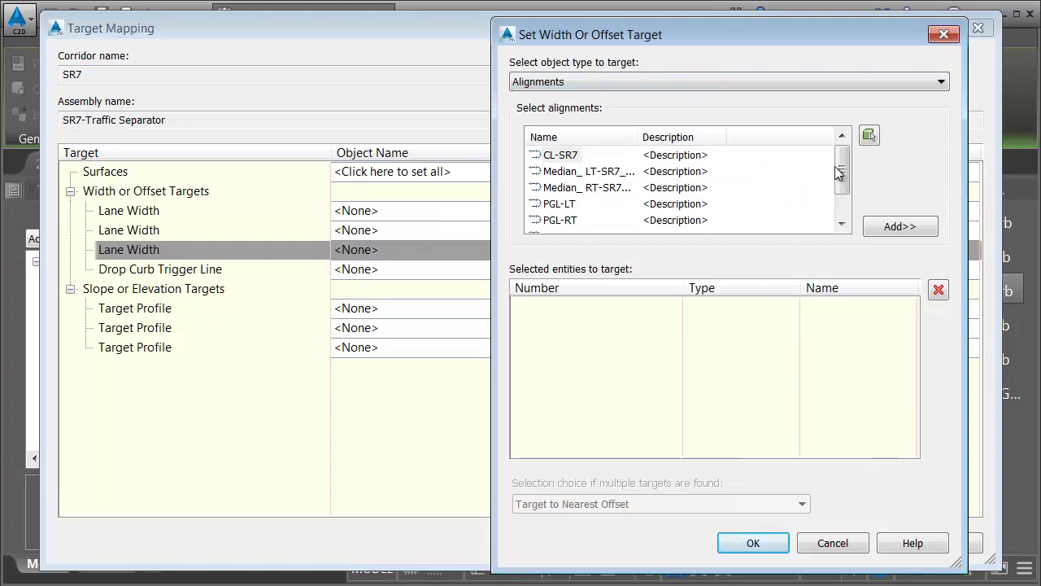
scroll(833, 168, "down", 1)
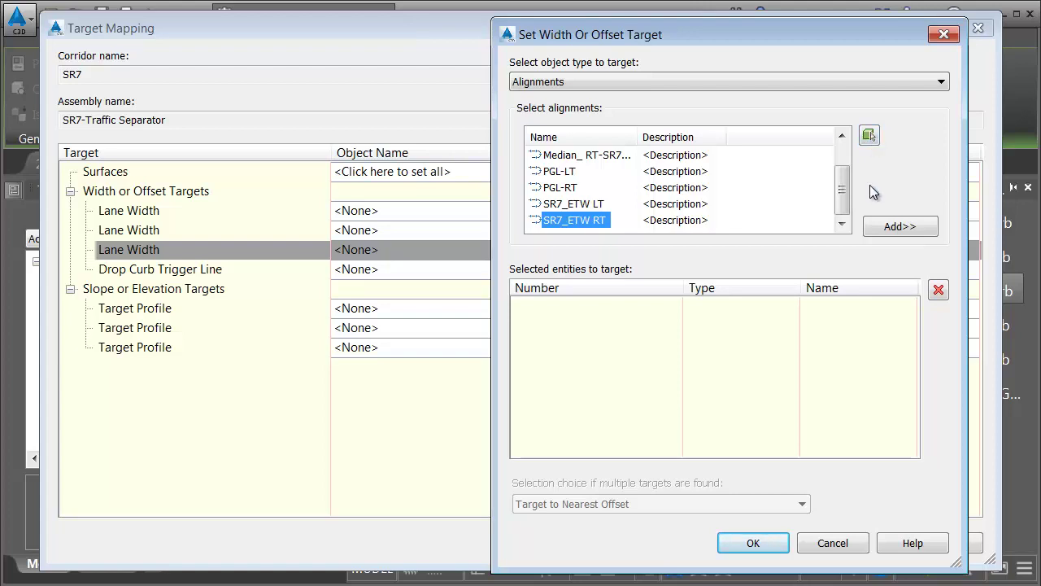
left_click(890, 228)
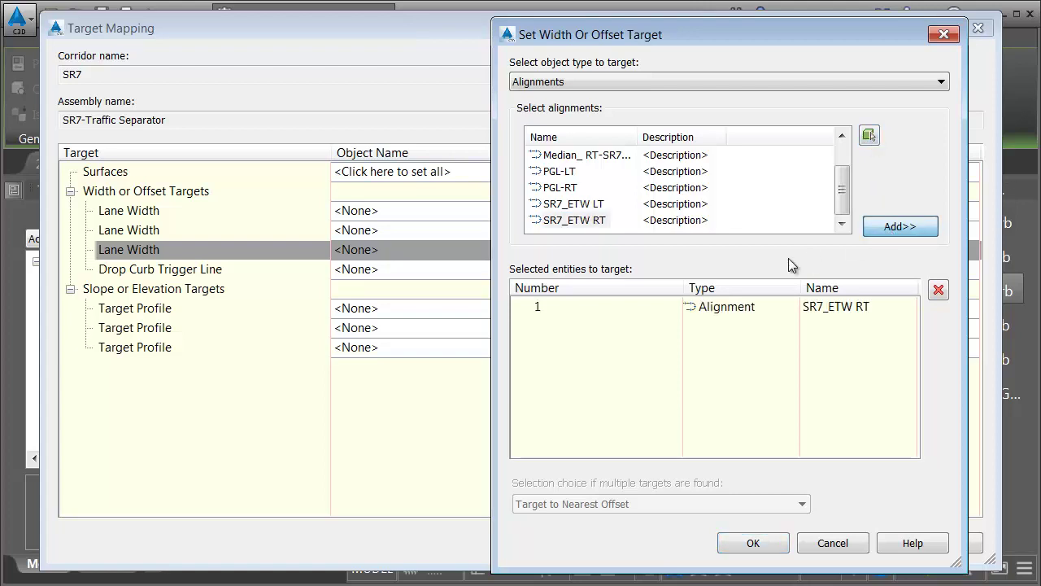
left_click(750, 544)
left_click(773, 543)
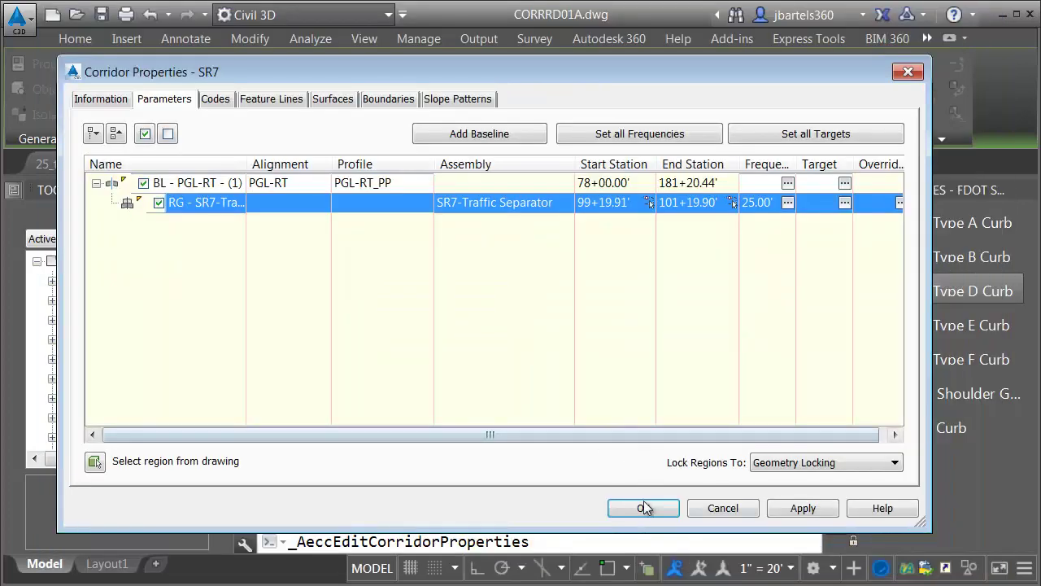
Apply the changed corridor properties, rebuild the corridor and deselect it
left_click(643, 506)
left_click(338, 285)
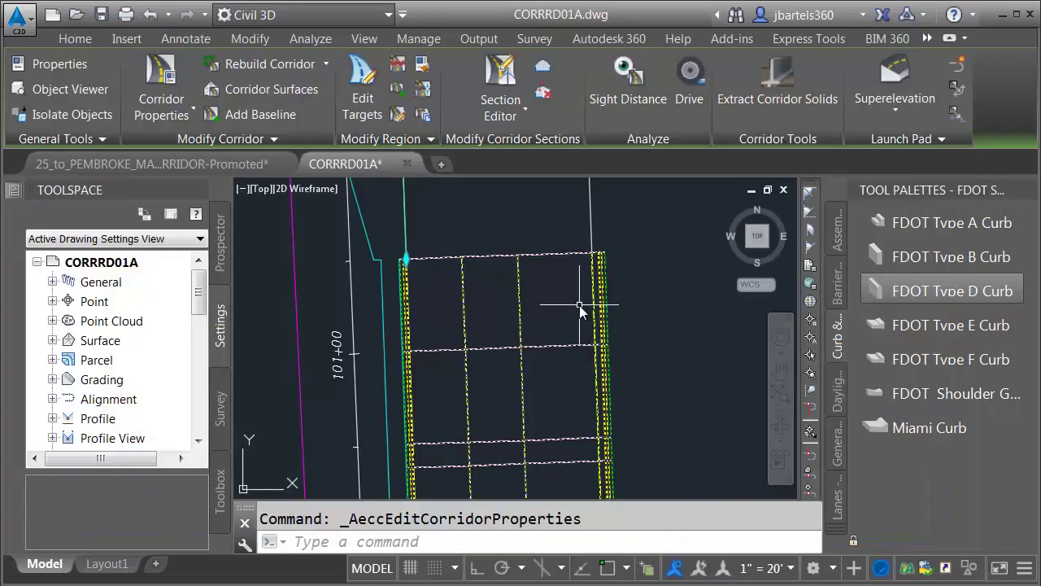
key("Escape")
Examine the corridor's inner curb against the cyan median edge line and compare it with the SR7-Traffic Separator assembly
scroll(416, 285, "up", 3)
middle_click_drag(416, 285, 478, 275)
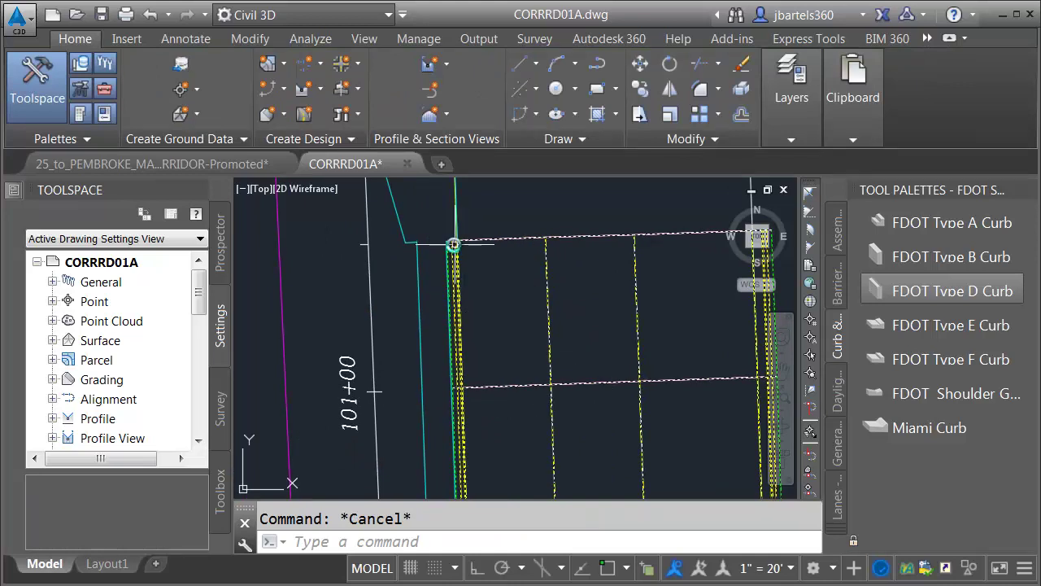
scroll(458, 244, "up", 2)
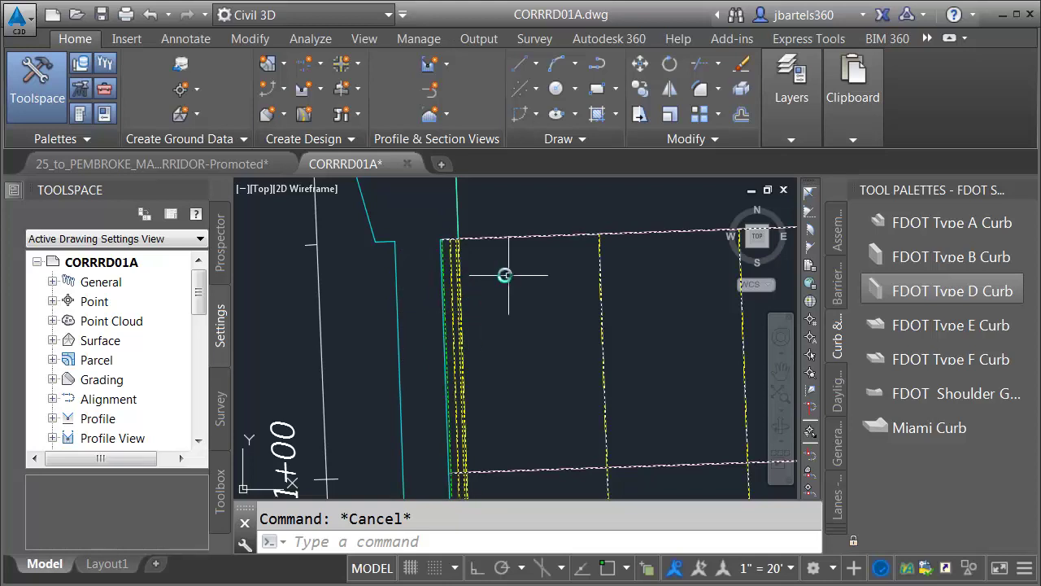
scroll(520, 326, "down", 6)
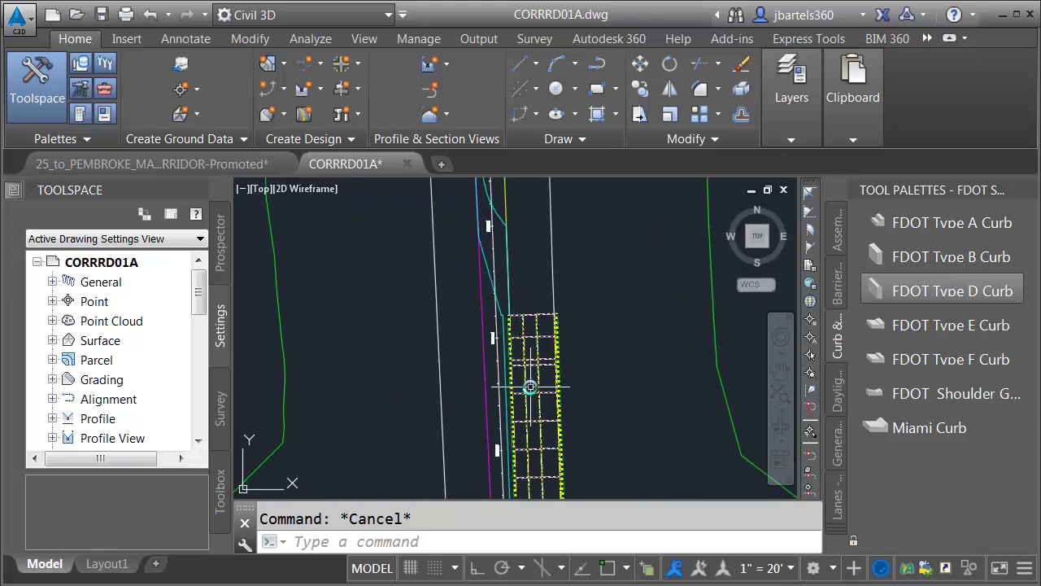
scroll(602, 389, "up", 5)
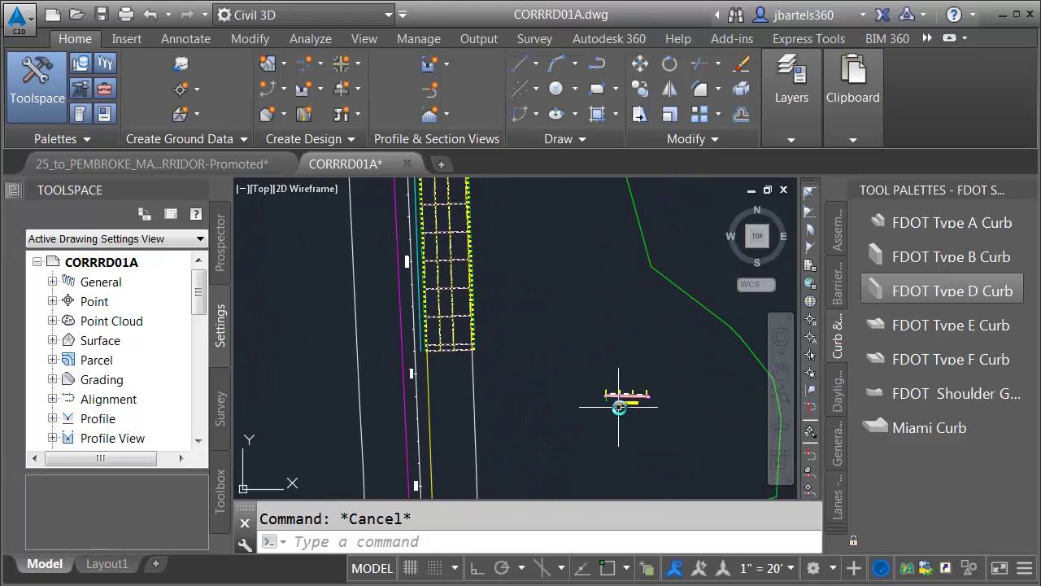
scroll(613, 393, "up", 4)
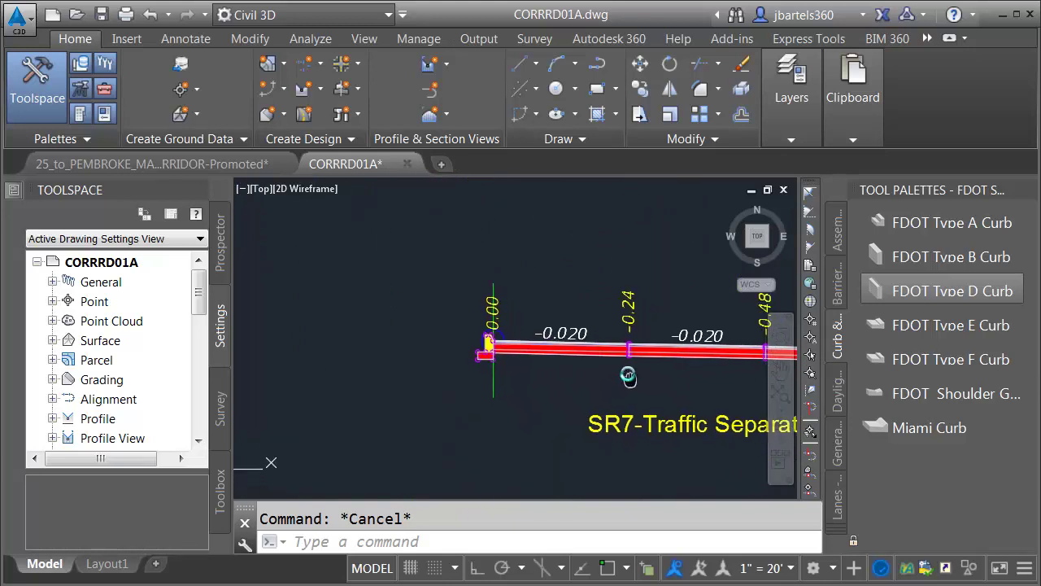
Switch the tool palettes to the Civil Imperial lane subassemblies and open the help for LaneFromTaperedMedian1
left_click(1015, 188)
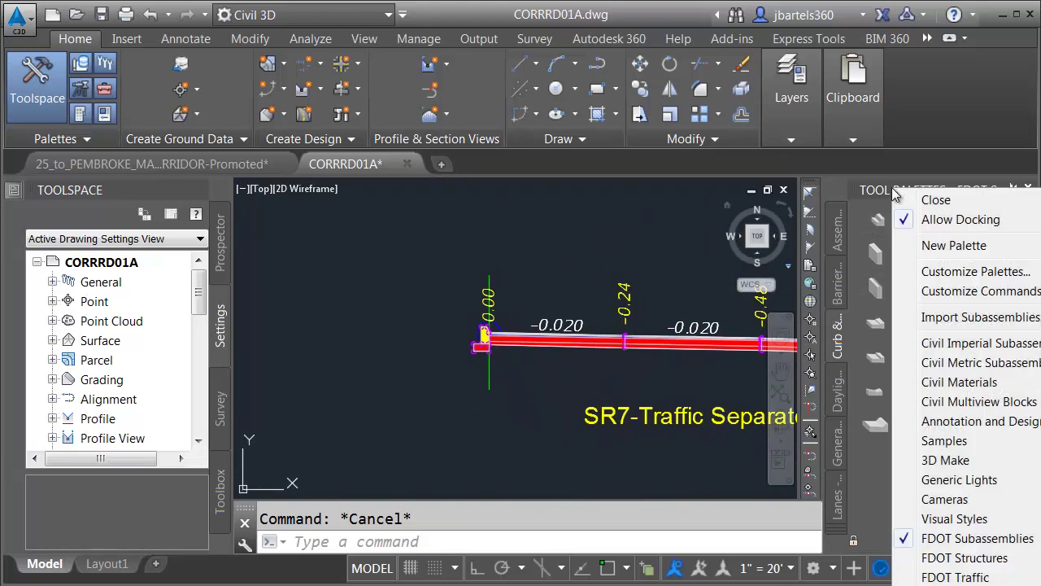
left_click(926, 346)
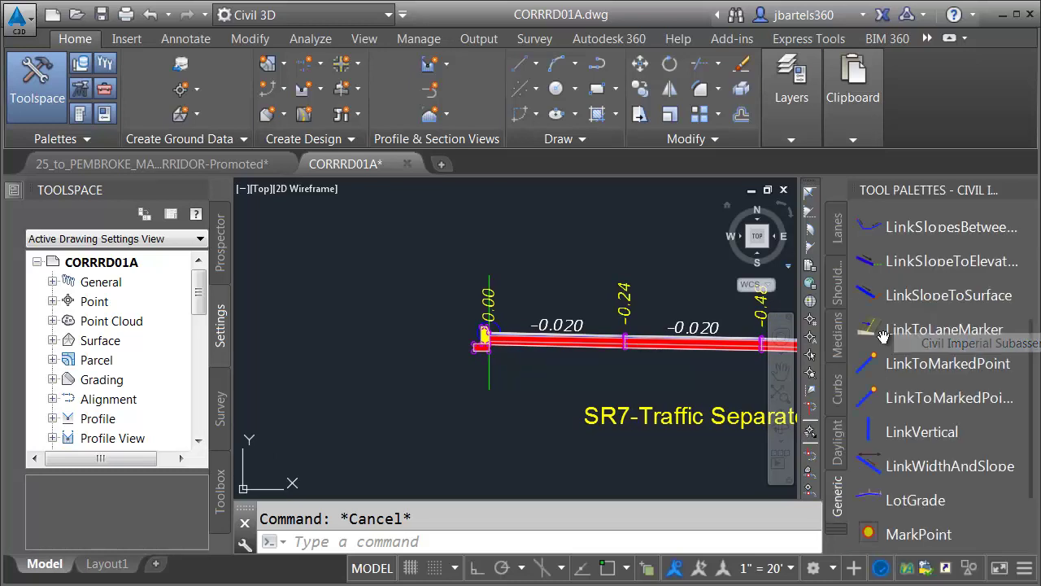
left_click(837, 231)
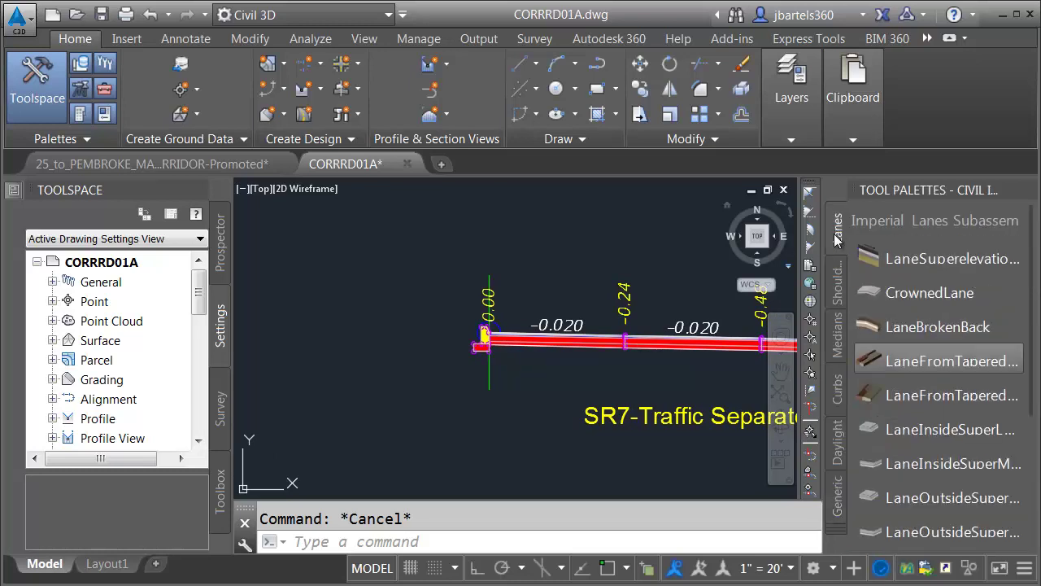
right_click(875, 359)
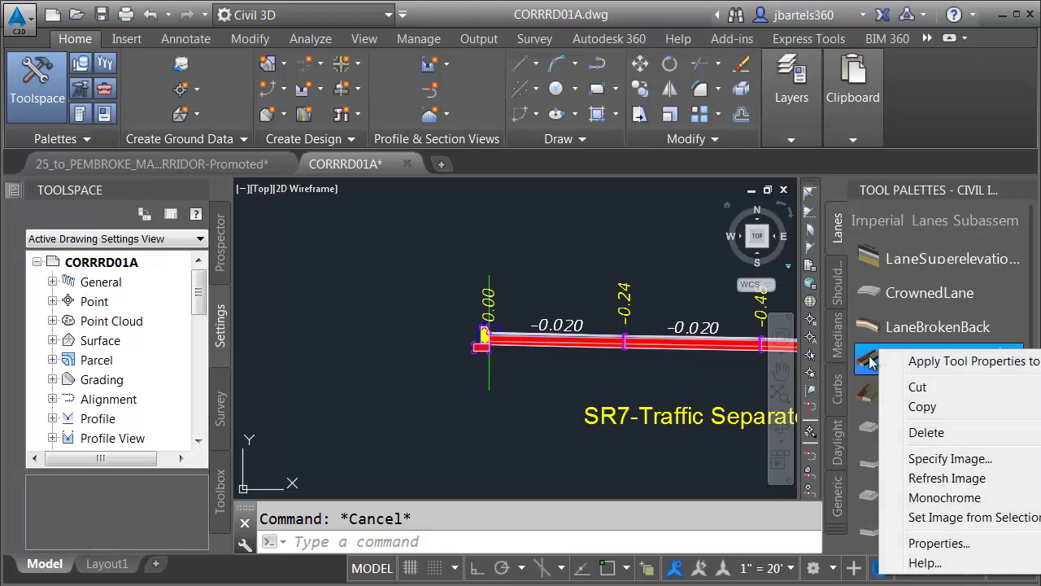
left_click(920, 562)
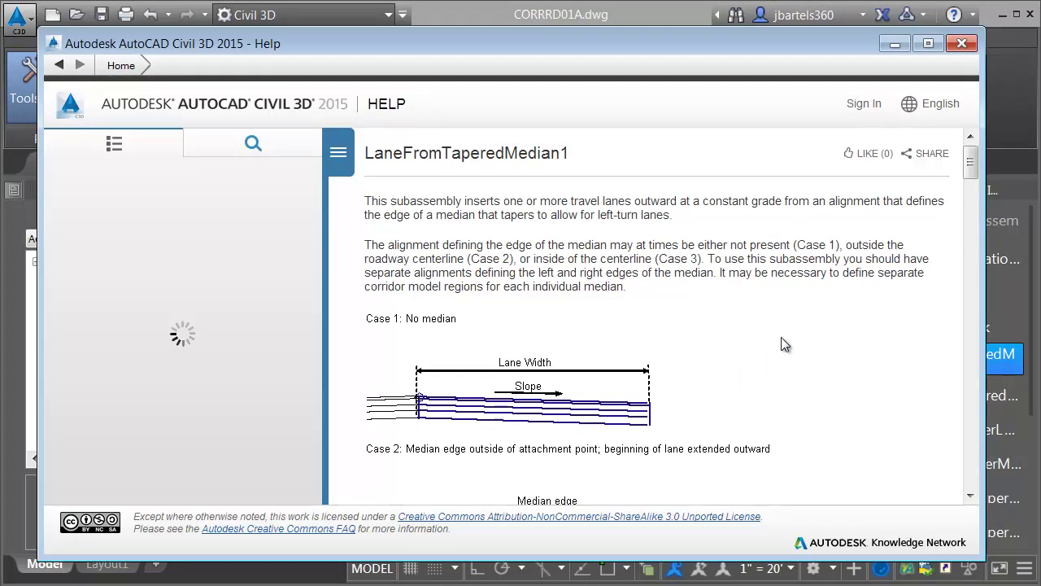
Review the three median edge cases and the alignment diagram in the LaneFromTaperedMedian1 help, and close the help
left_click_drag(972, 156, 974, 186)
scroll(680, 236, "down", 4)
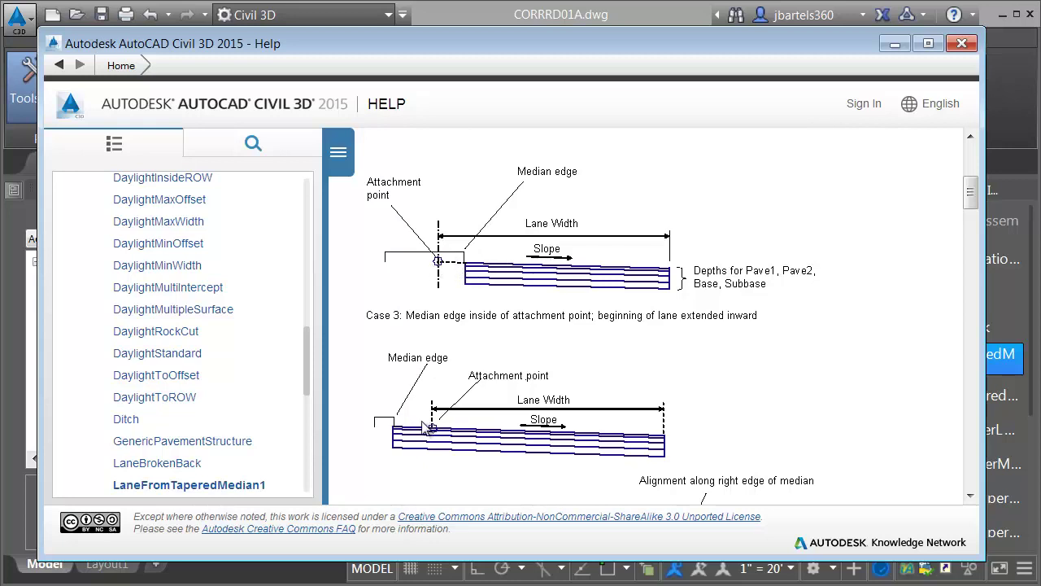
left_click_drag(970, 235, 970, 228)
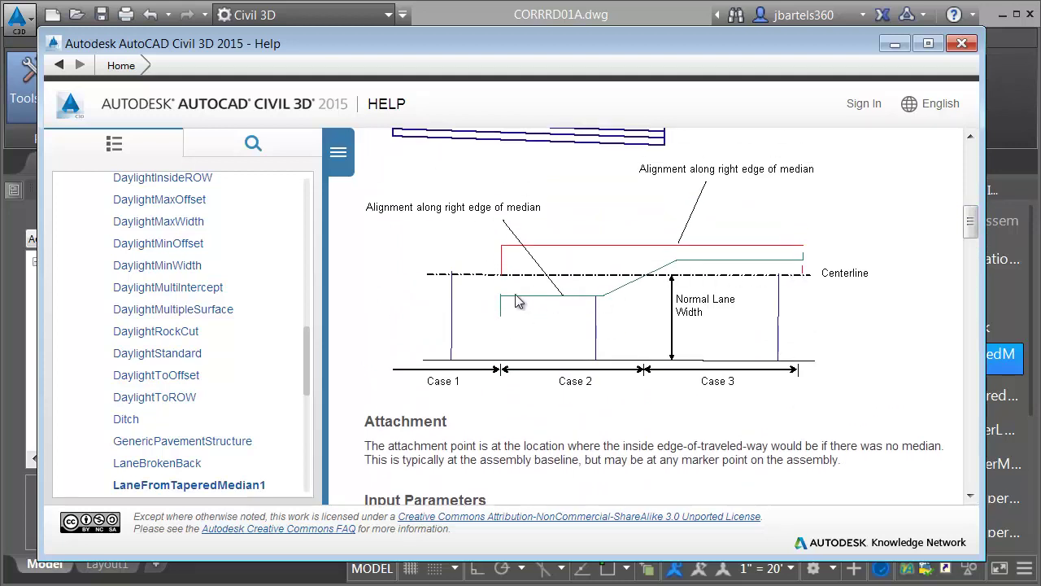
left_click(962, 43)
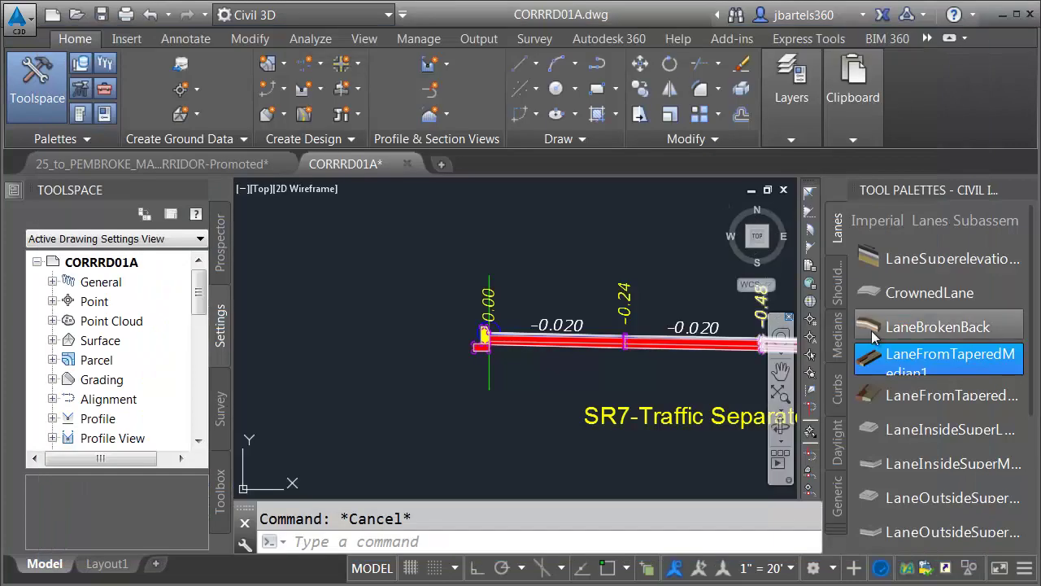
Replace the innermost lane of the SR7-Traffic Separator assembly with the LaneFromTaperedMedian1 subassembly and end the command
left_click(873, 364)
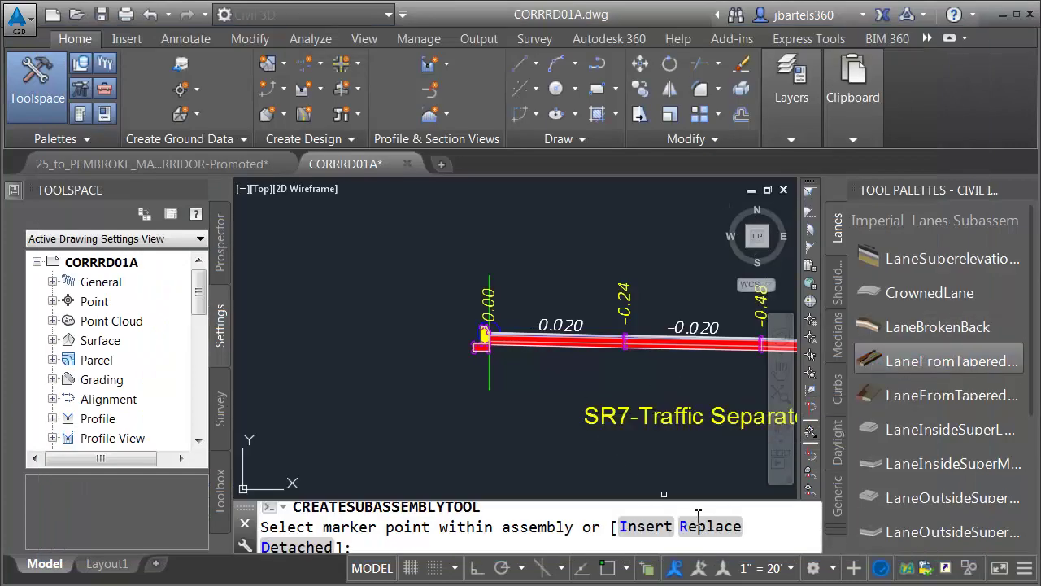
left_click(708, 528)
scroll(562, 378, "up", 2)
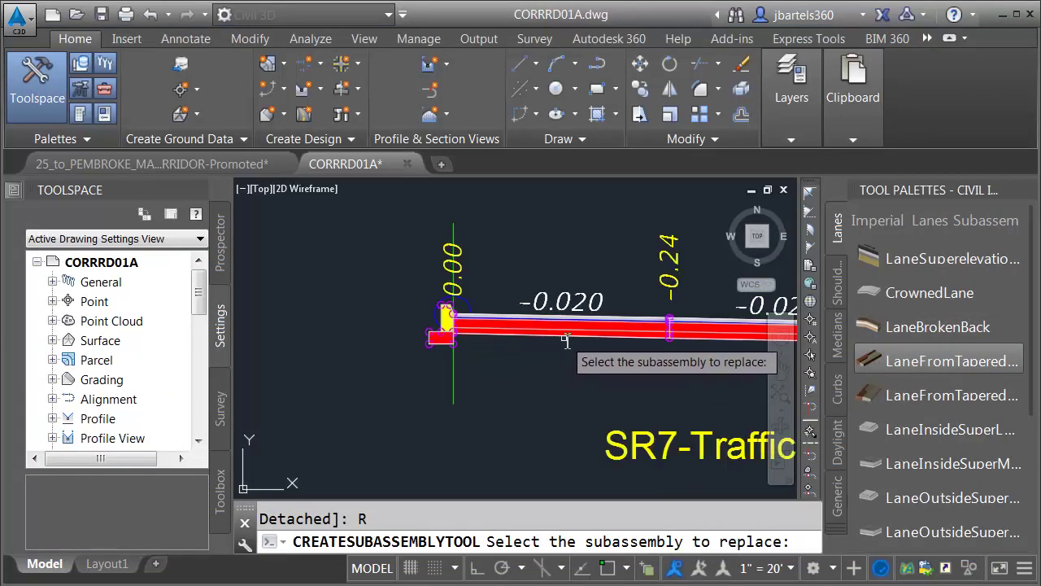
left_click(567, 338)
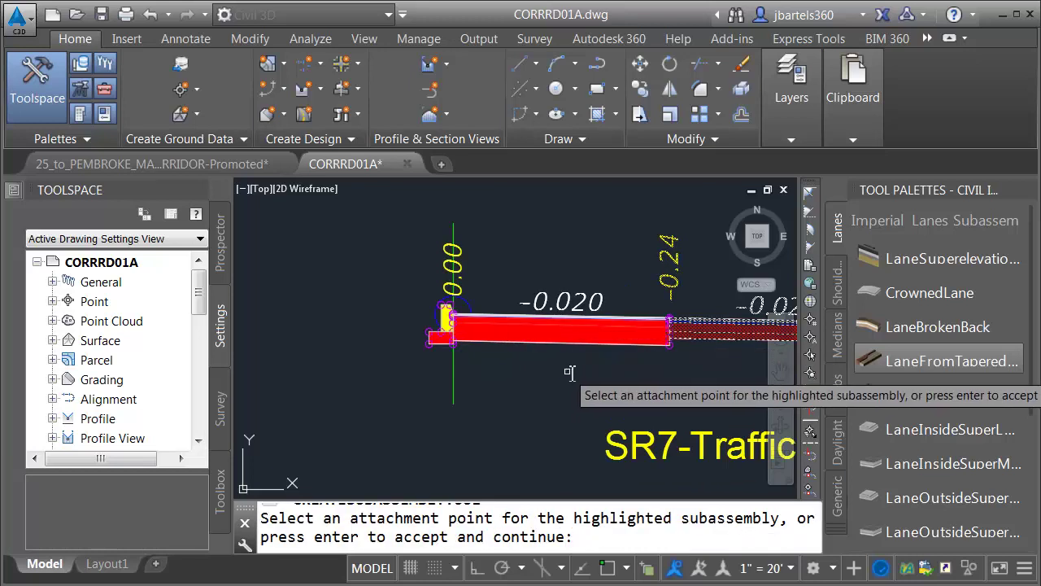
key("Escape")
key("Escape")
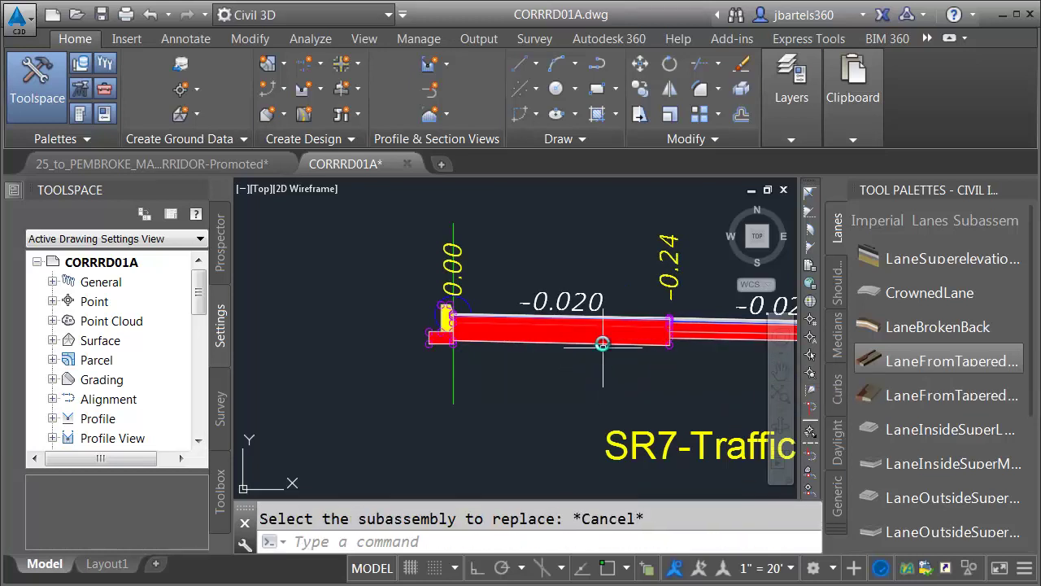
Rename the newly placed tapered median lane subassembly as RT Lane #1
scroll(603, 298, "up", 2)
middle_click_drag(627, 295, 670, 301)
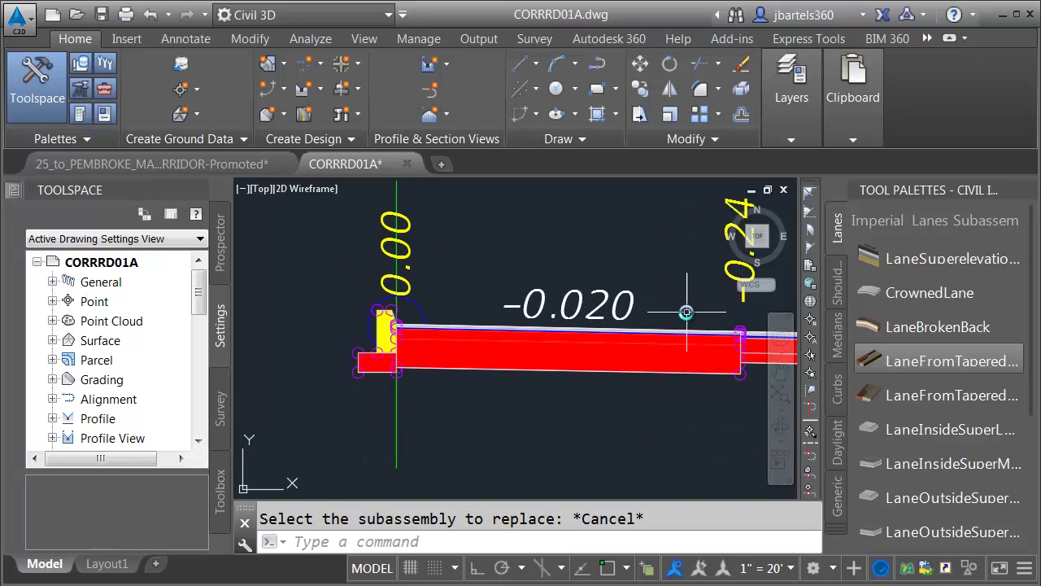
left_click(682, 327)
left_click(669, 354)
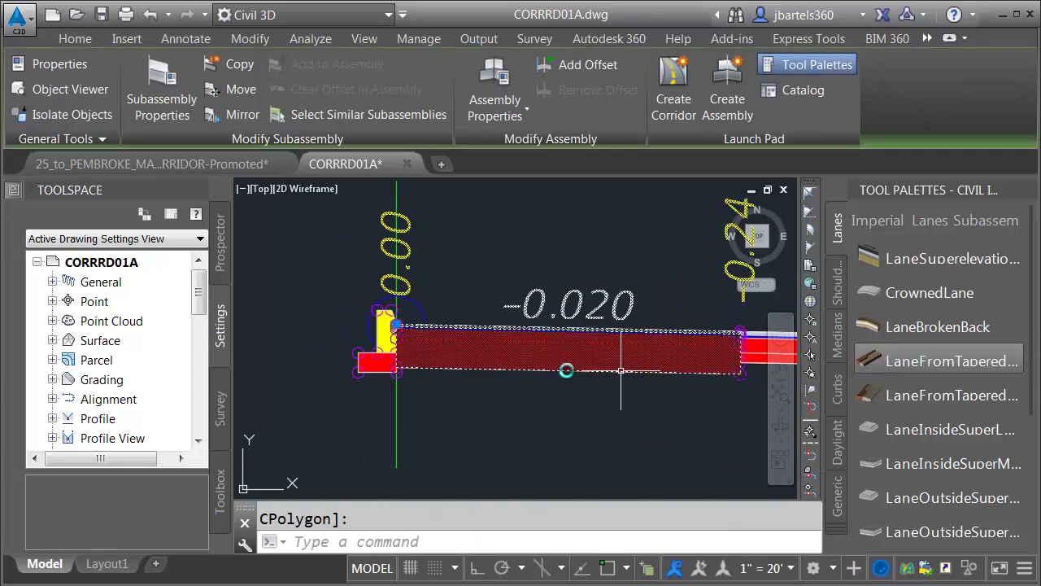
mouse_move(16, 198)
left_click(365, 253)
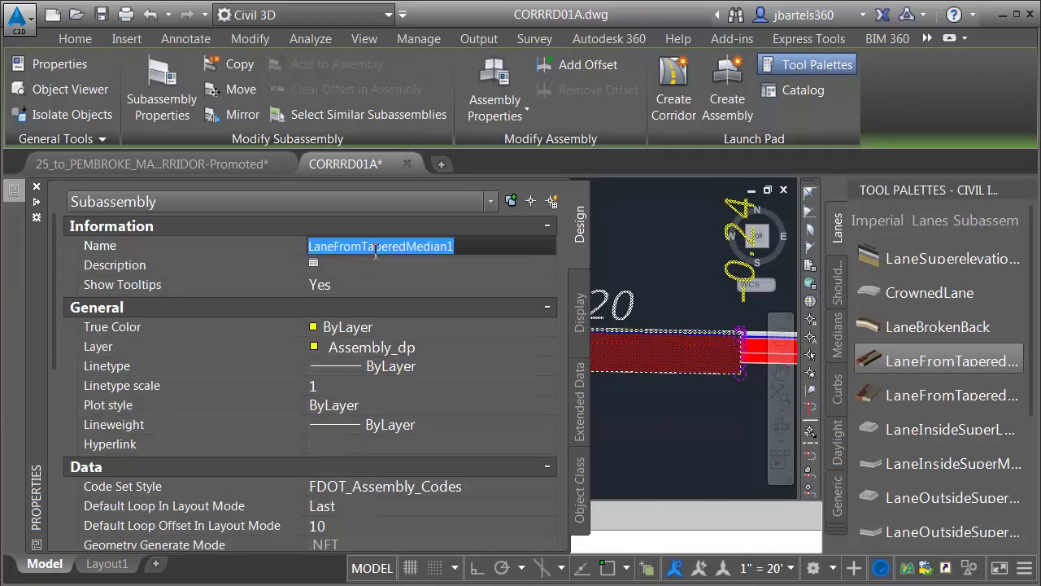
type("RT Lane #1")
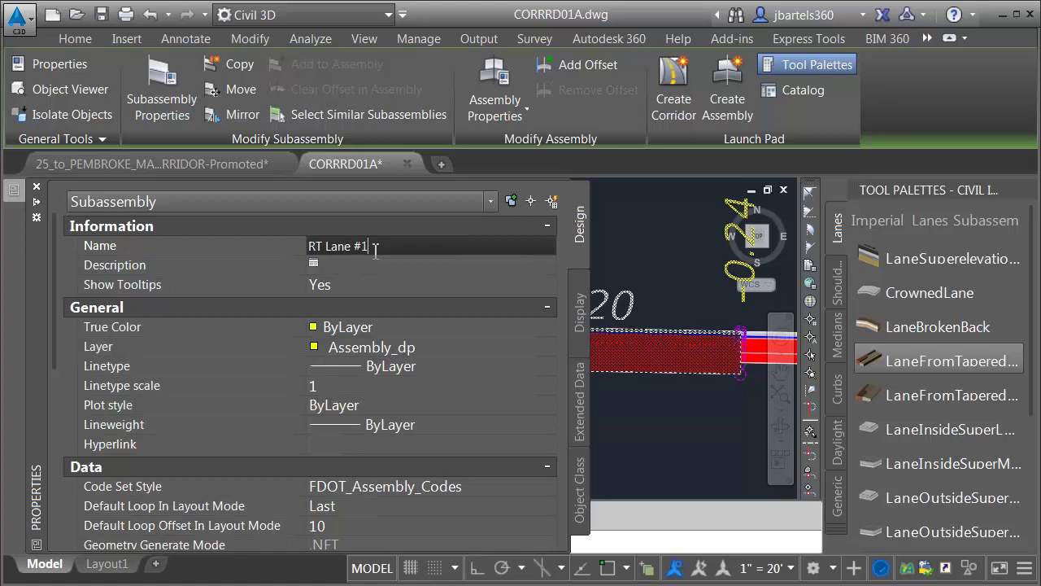
key("Return")
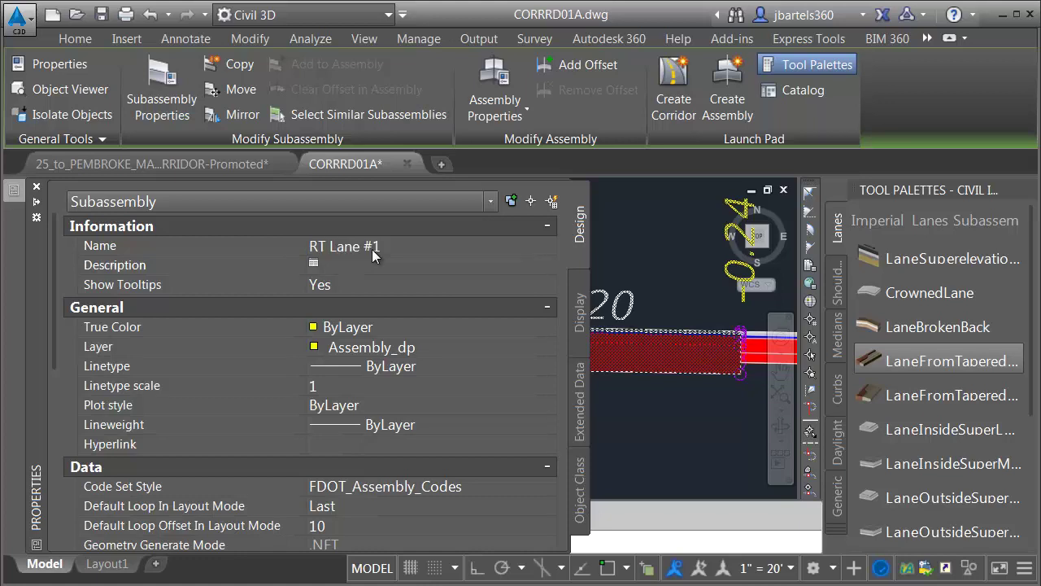
Set Use Superelevation Slope to Right Inside Lane for the RT Lane #1 subassembly
left_click_drag(55, 243, 52, 437)
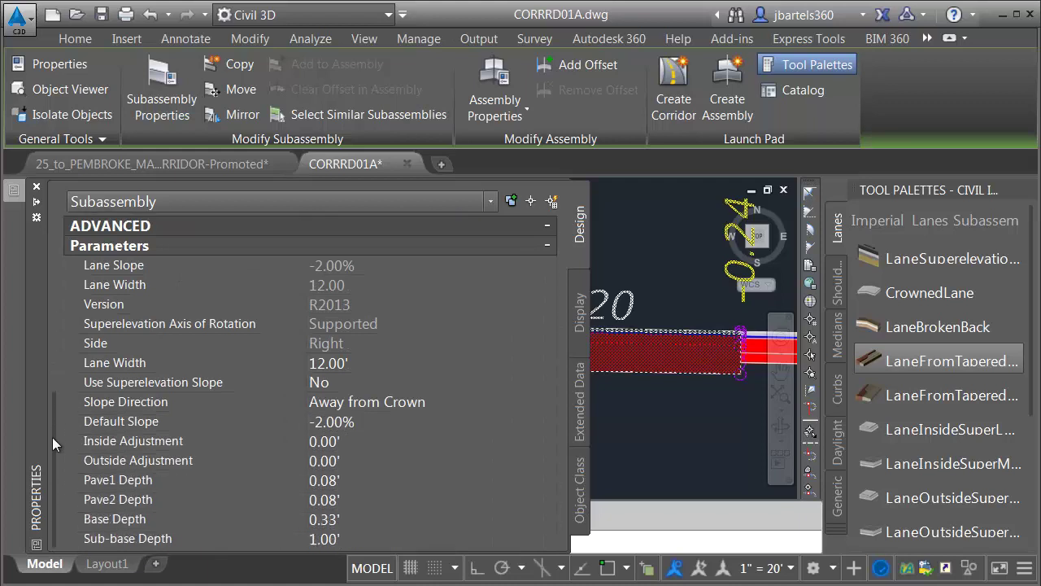
left_click(328, 382)
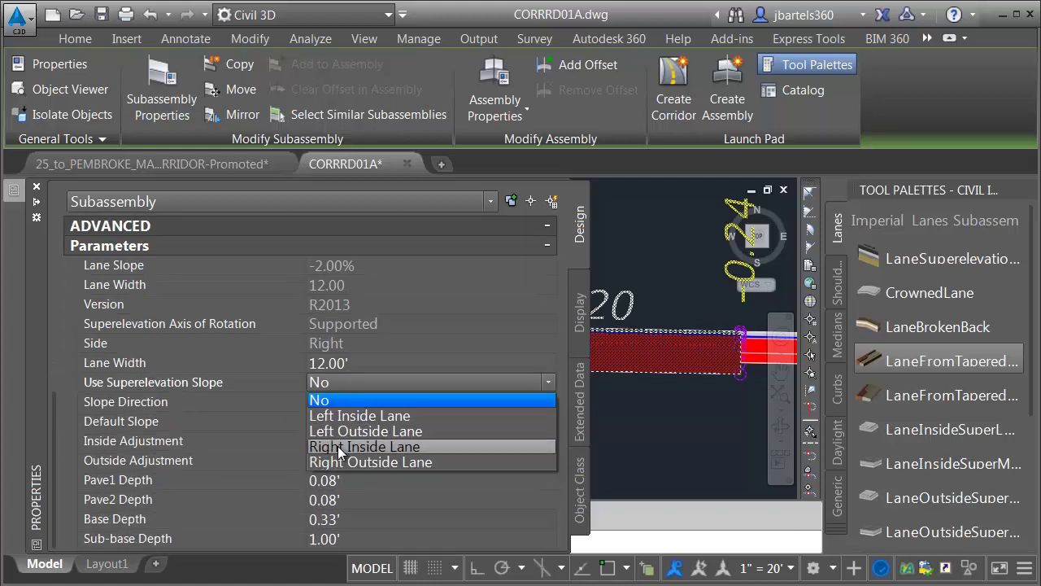
left_click(342, 447)
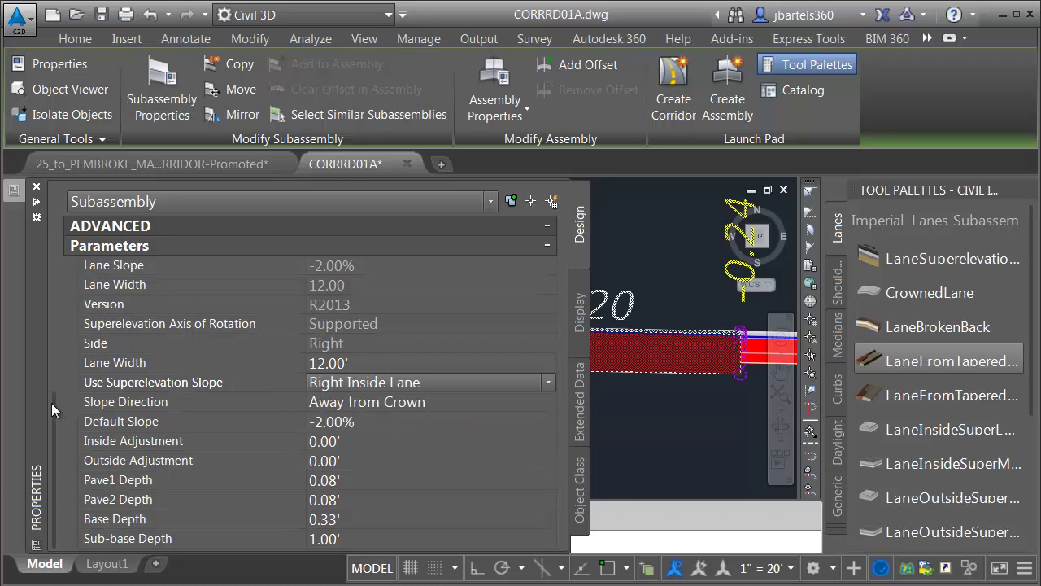
Set the Pave1 Depth of RT Lane #1 to 0.125 and its Pave2 Depth to 1.5/12
left_click(334, 479)
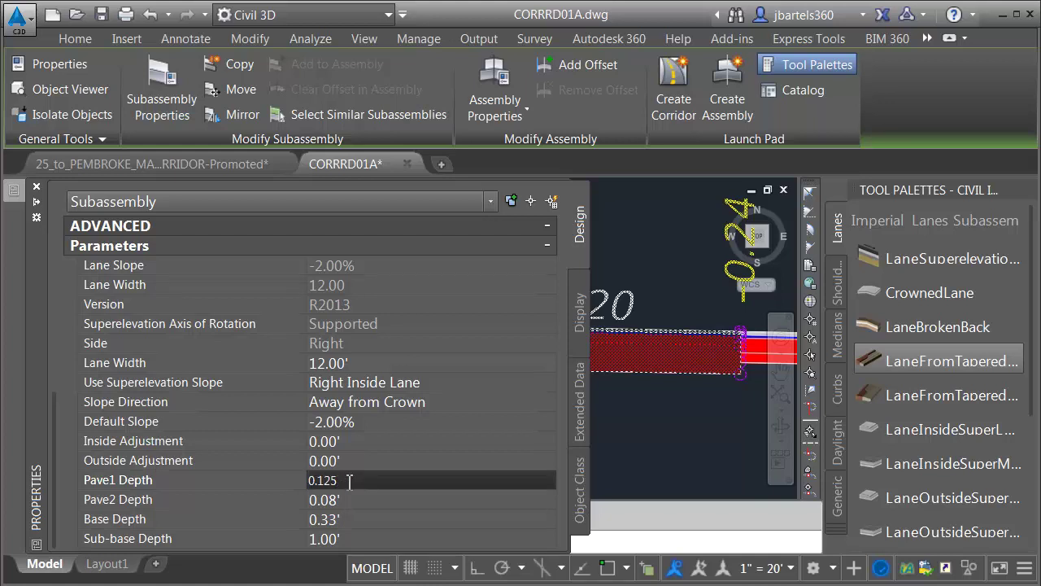
key("Tab")
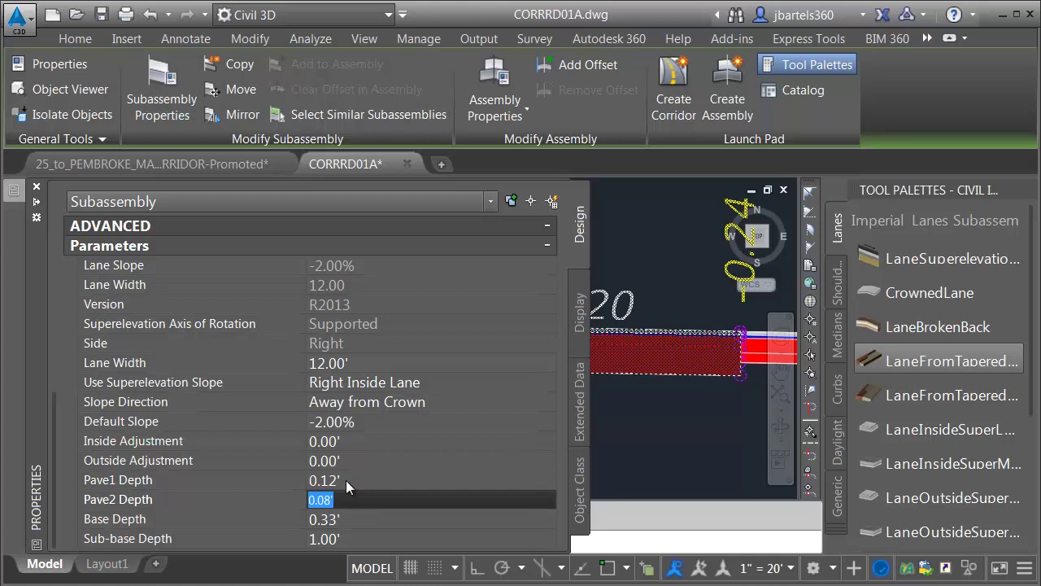
type("=1.5/12")
key("Return")
key("Tab")
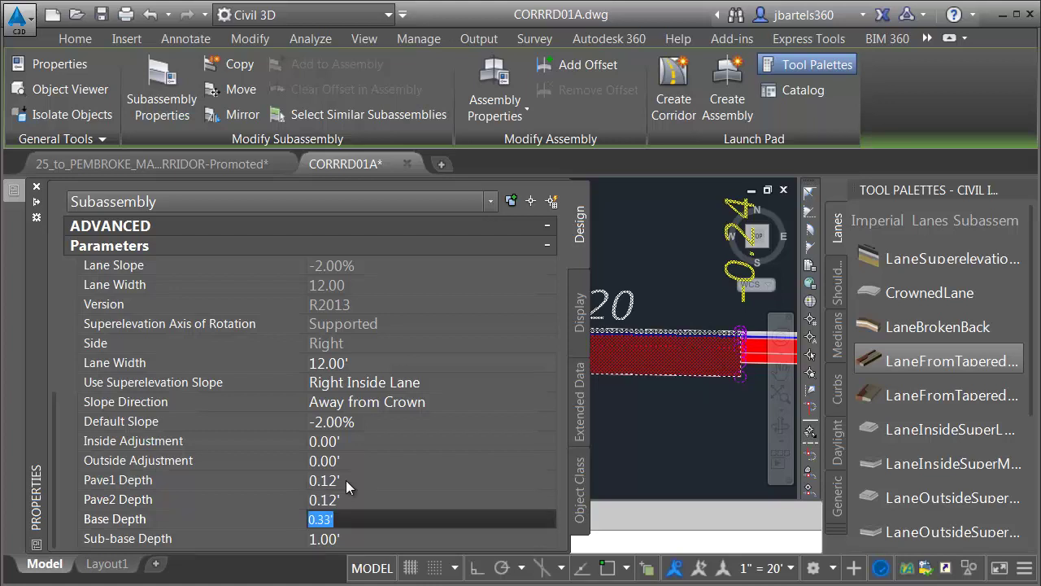
Set the Base Depth of RT Lane #1 to 6/12 and its Sub-base Depth to 4/12, and deselect the subassembly
type("=6/12")
key("Return")
key("Return")
key("Tab")
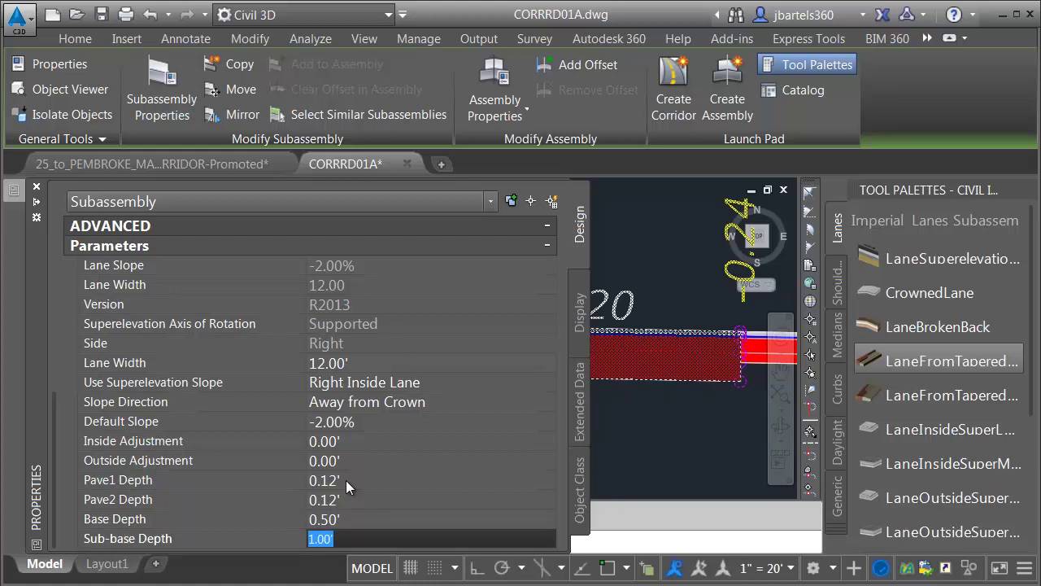
type("=4/12")
key("Return")
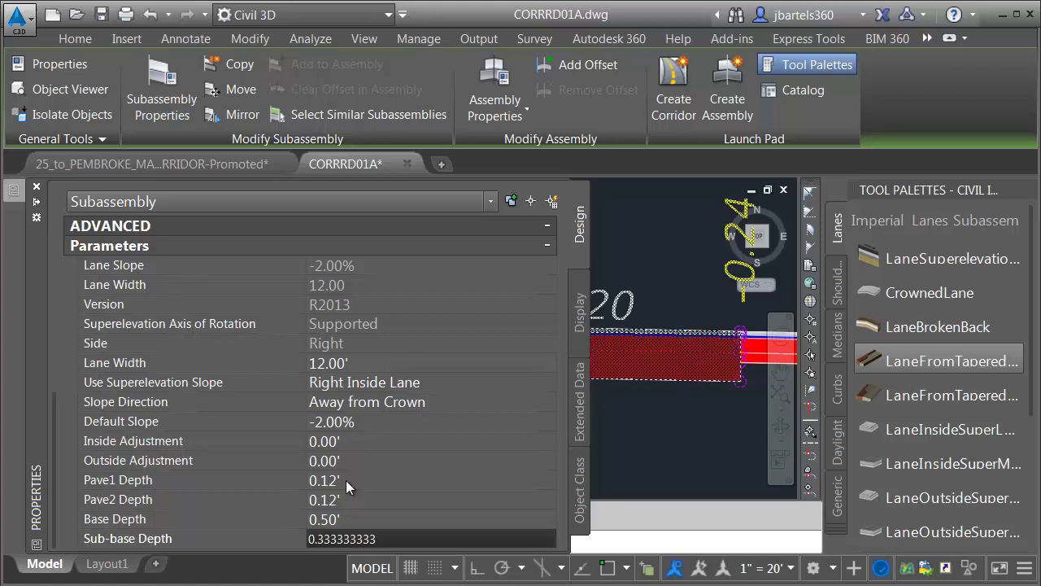
key("Return")
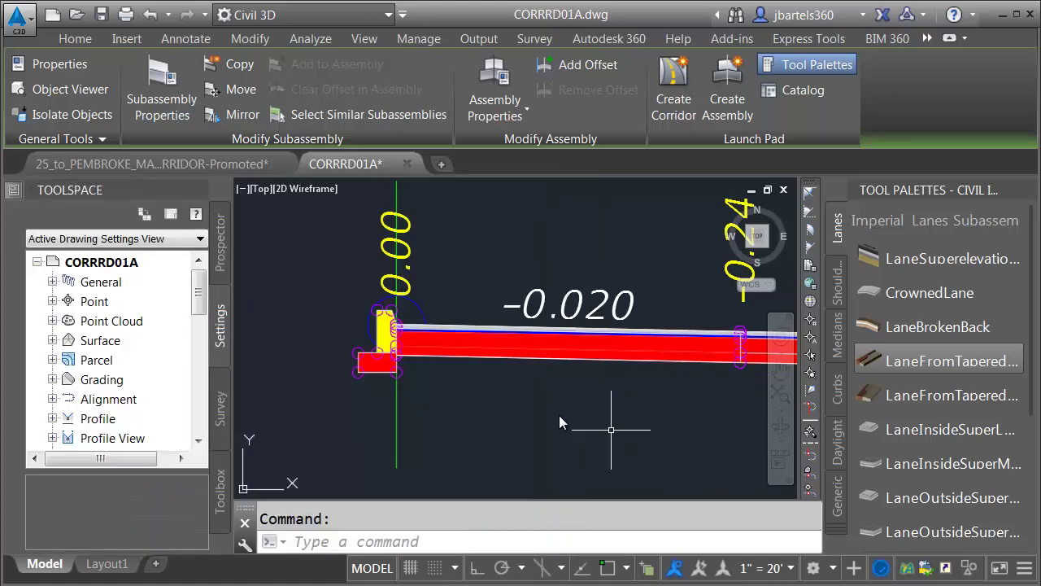
key("Escape")
Map the Median Edge Alignment target of RT Lane #1 in the SR7 corridor to the Median_ RT-SR7 alignment and rebuild the corridor
scroll(567, 411, "down", 5)
scroll(425, 358, "down", 1)
middle_click_drag(425, 359, 509, 388)
scroll(416, 367, "up", 5)
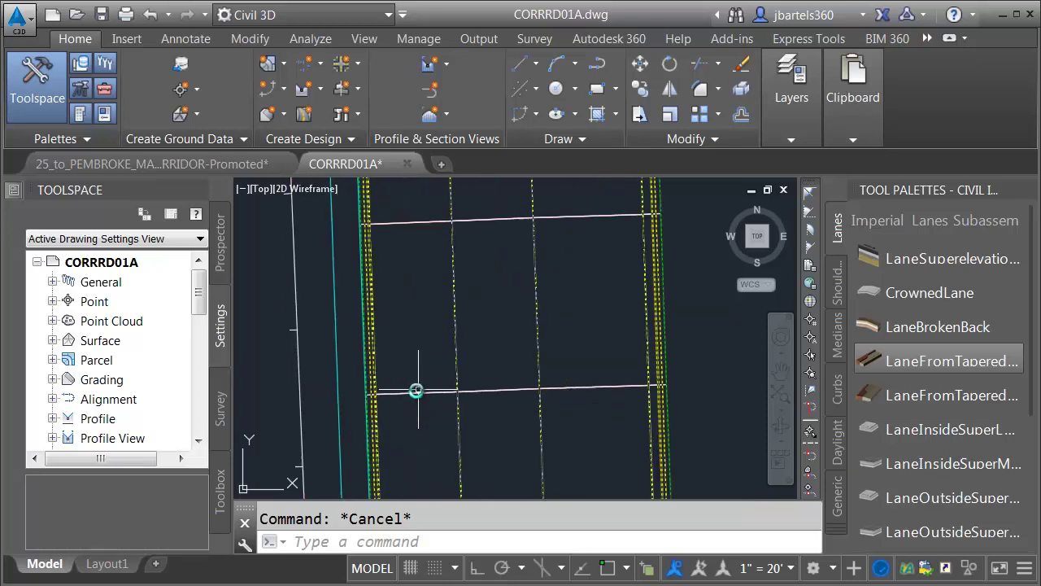
left_click(425, 384)
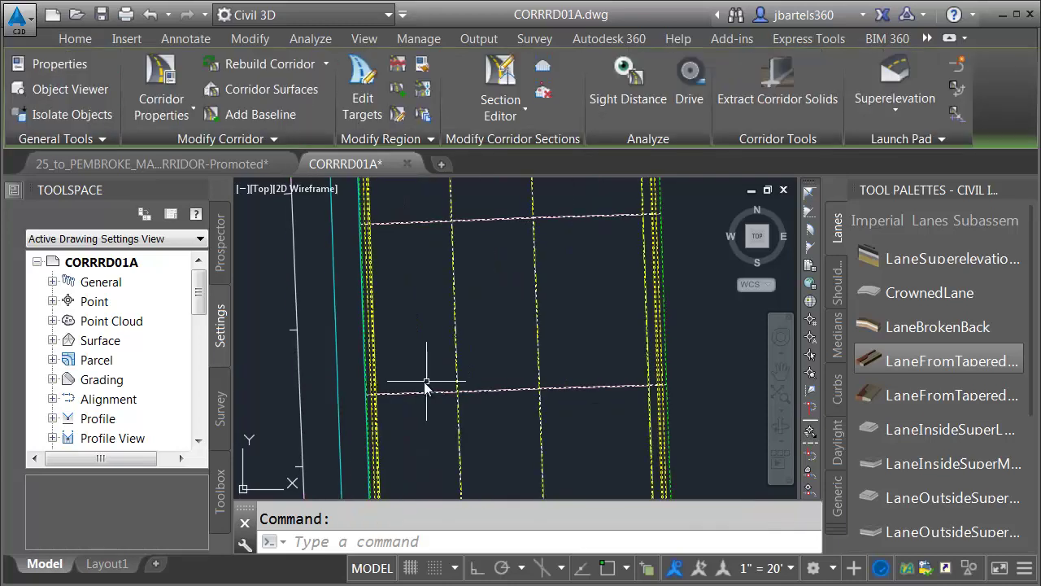
left_click(161, 81)
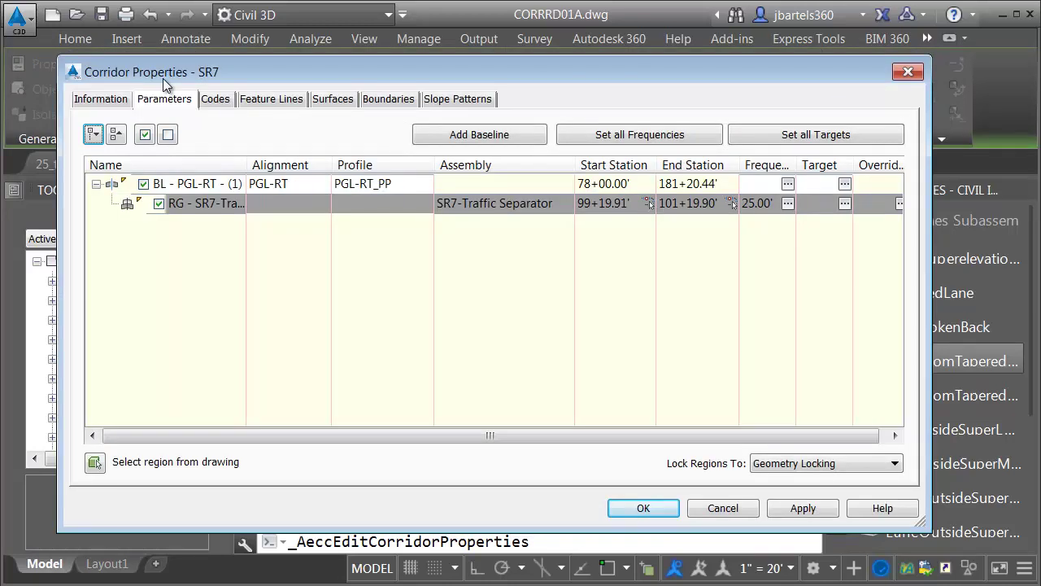
left_click(843, 204)
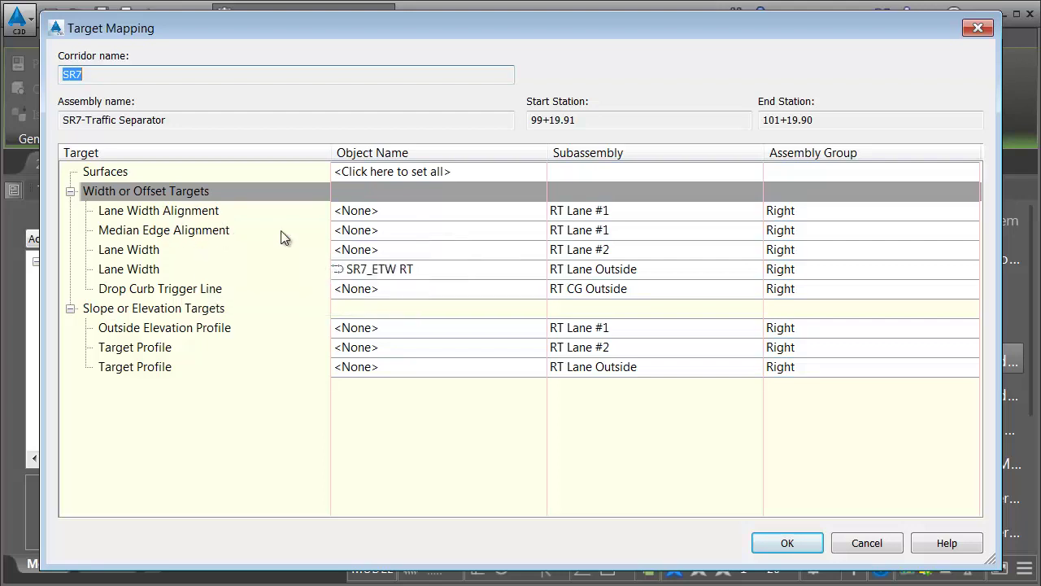
left_click(358, 232)
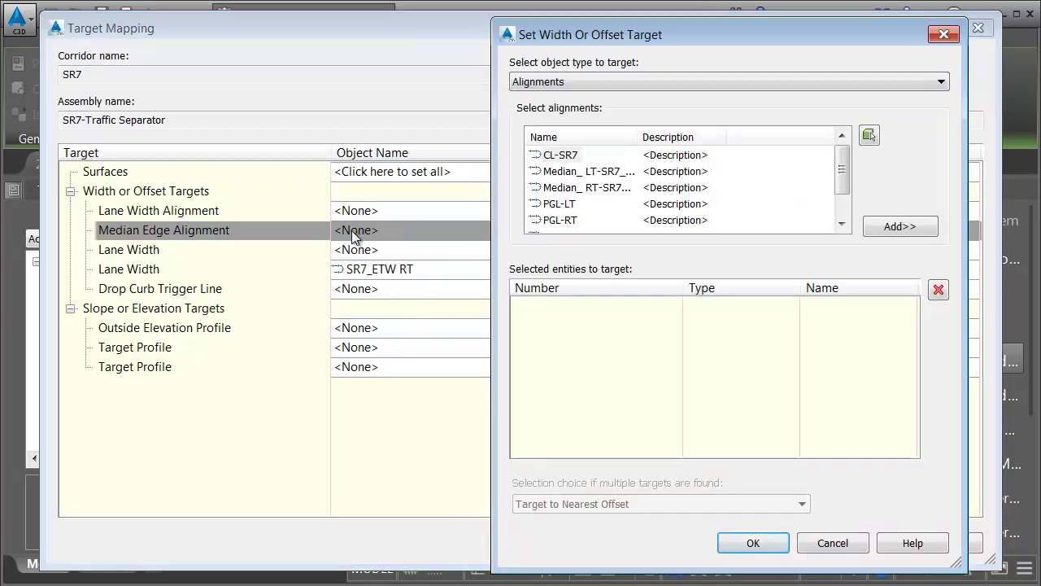
left_click(572, 189)
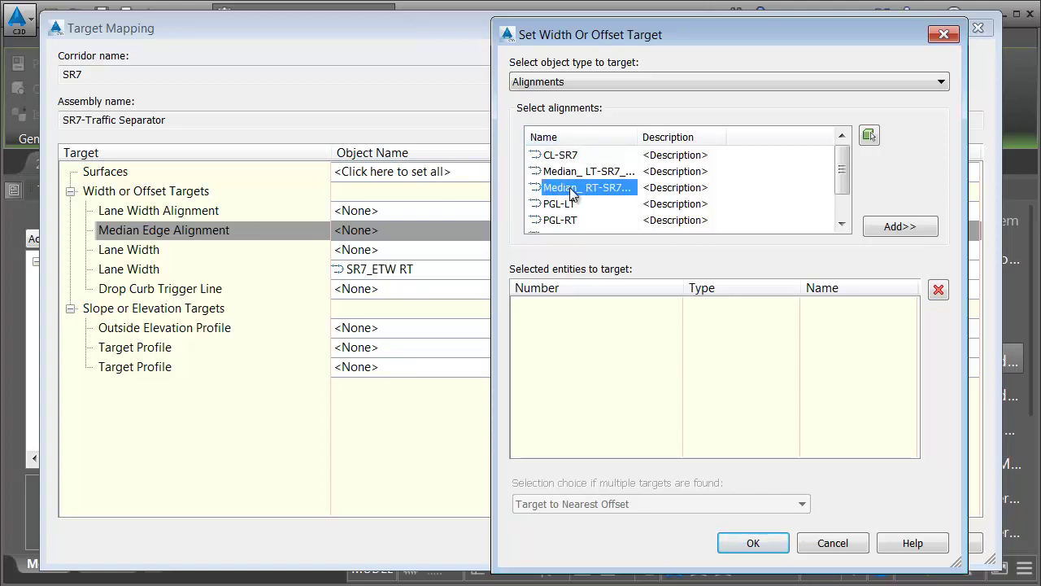
left_click(891, 229)
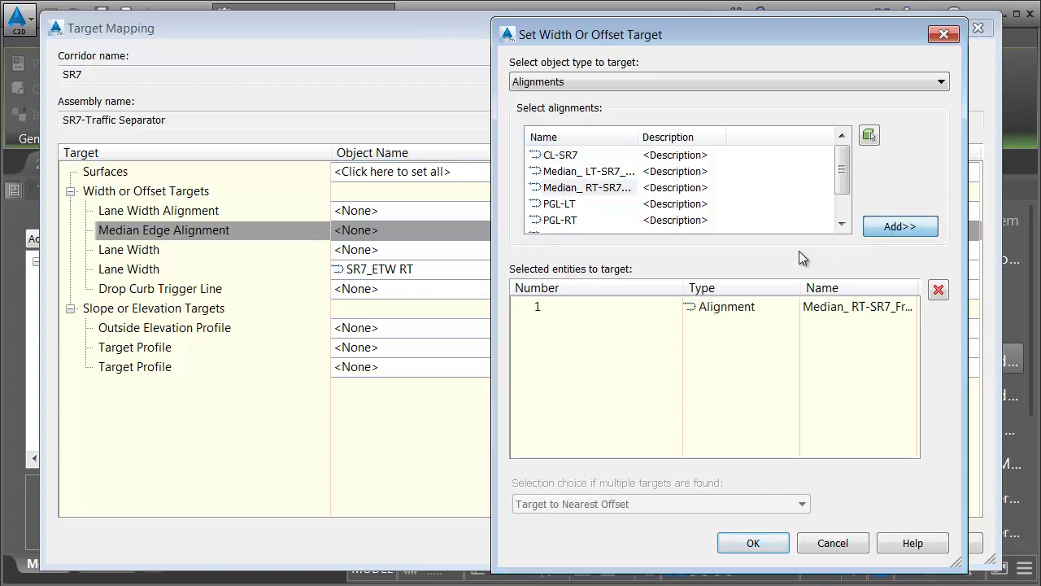
left_click(754, 543)
left_click(783, 543)
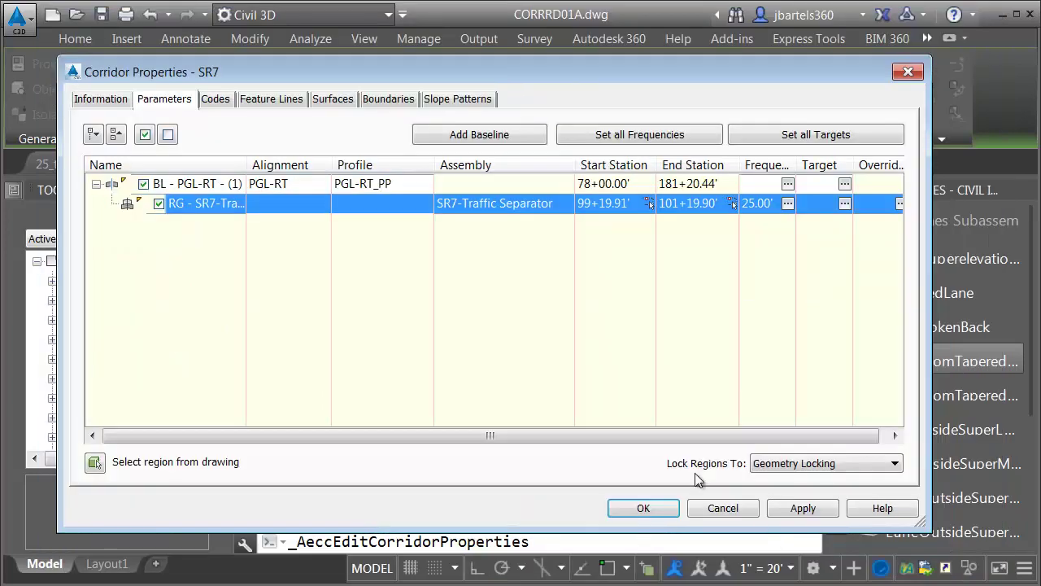
left_click(642, 508)
left_click(319, 294)
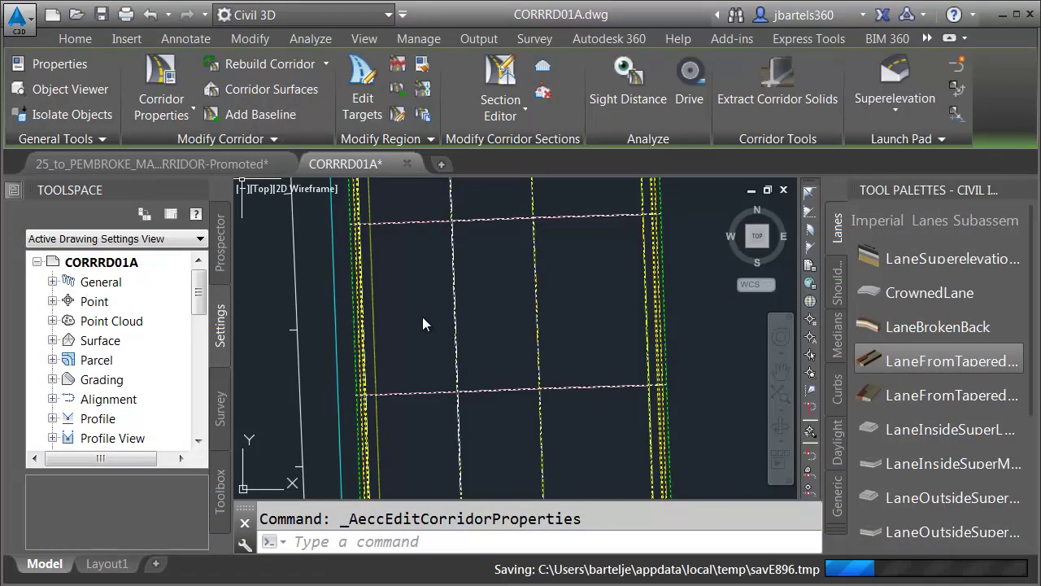
Examine the rebuilt corridor's inner curb against the cyan median edge line at the region's end just past station 101+00
scroll(422, 318, "down", 2)
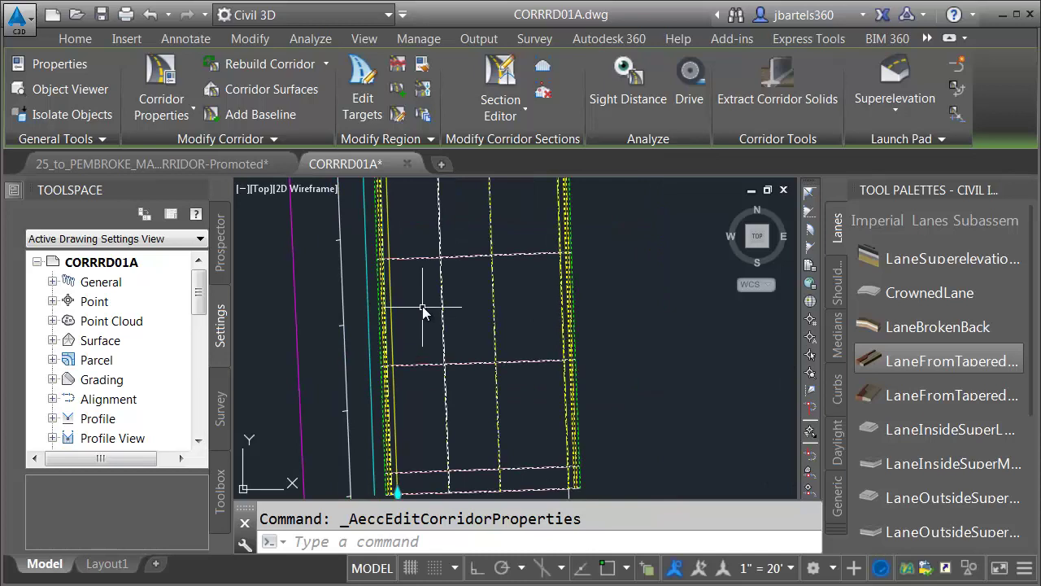
mouse_move(419, 297)
middle_mouse_down()
mouse_move(421, 412)
mouse_move(411, 240)
mouse_move(435, 379)
mouse_move(417, 231)
mouse_move(434, 399)
mouse_move(430, 283)
mouse_move(442, 337)
middle_mouse_up()
scroll(440, 271, "up", 2)
scroll(440, 271, "up", 2)
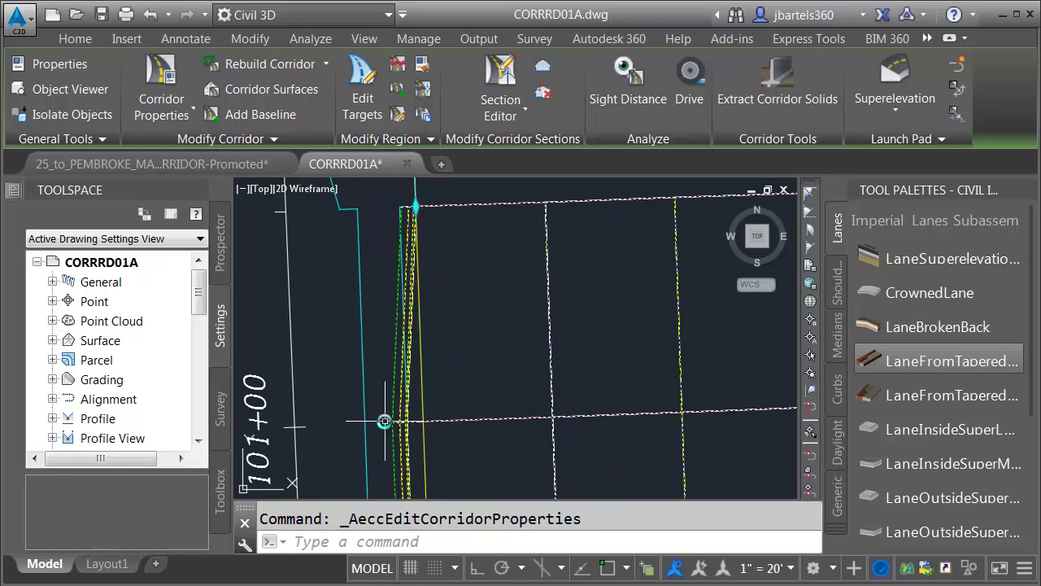
middle_click_drag(453, 320, 465, 390)
scroll(425, 260, "up", 3)
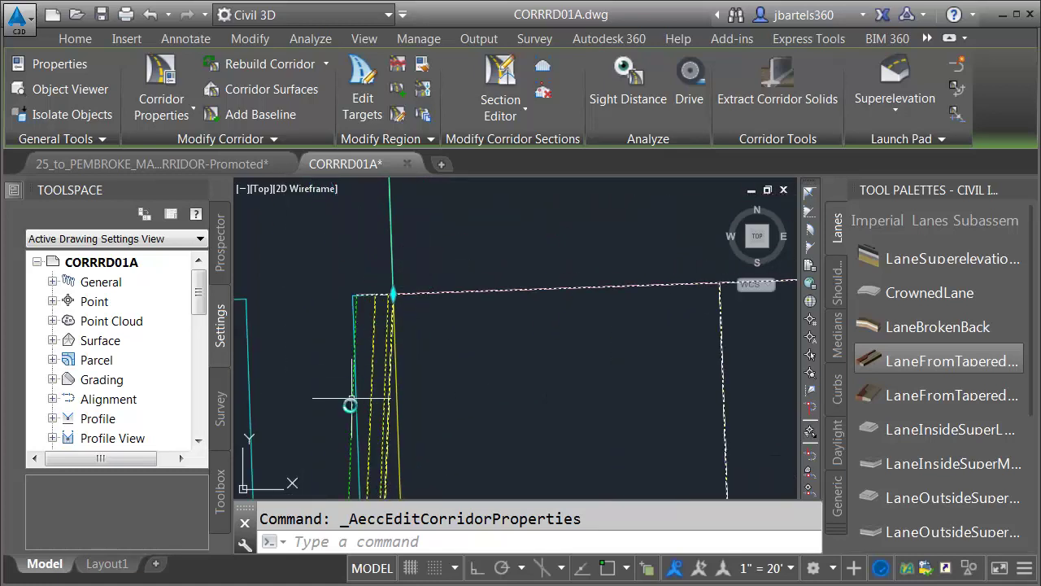
scroll(396, 286, "up", 3)
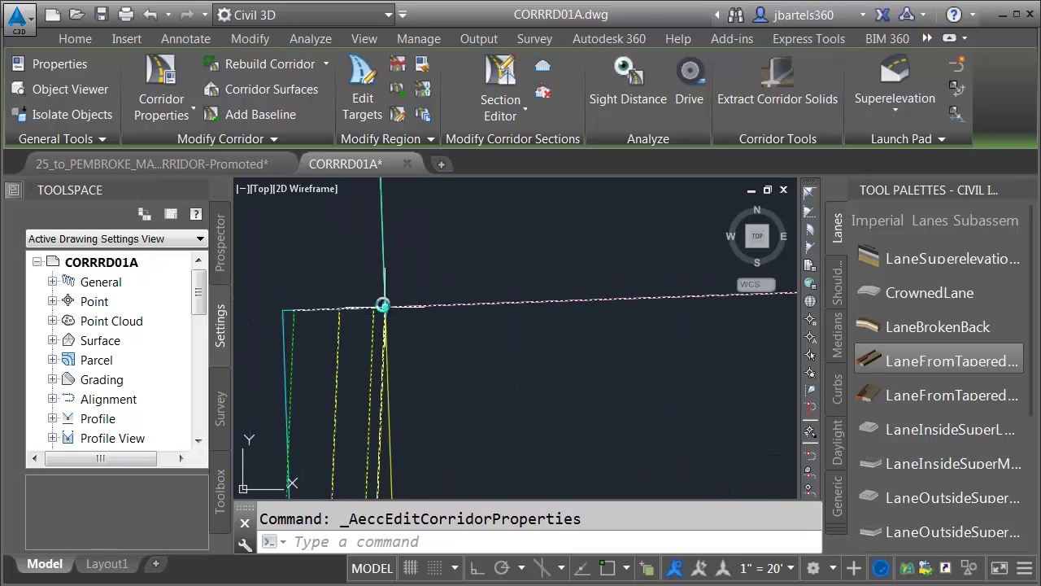
scroll(409, 337, "down", 4)
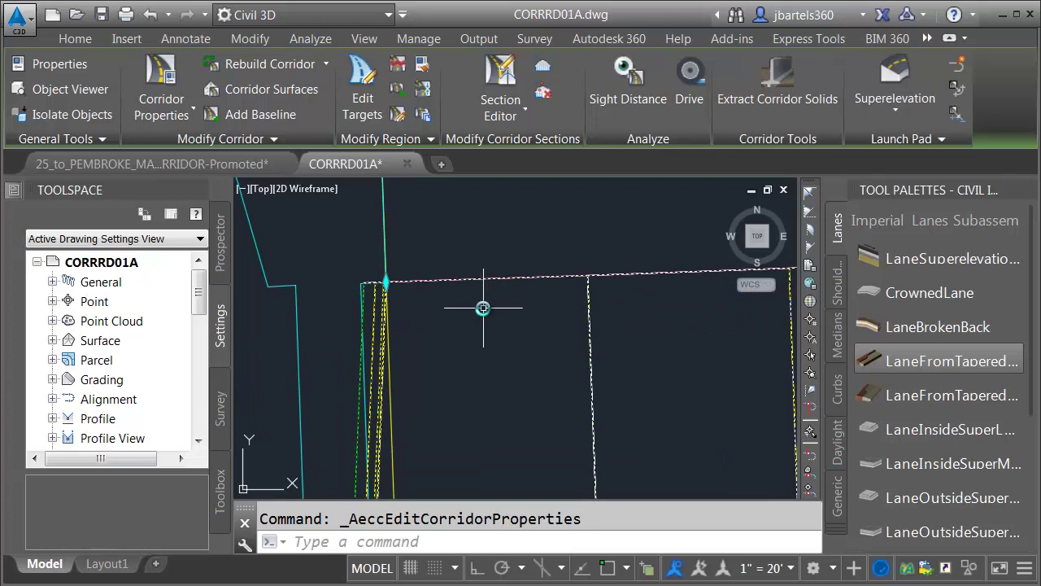
Set the end station of the SR7 corridor region to 101+19.87 and rebuild the corridor
mouse_move(479, 313)
left_click(165, 73)
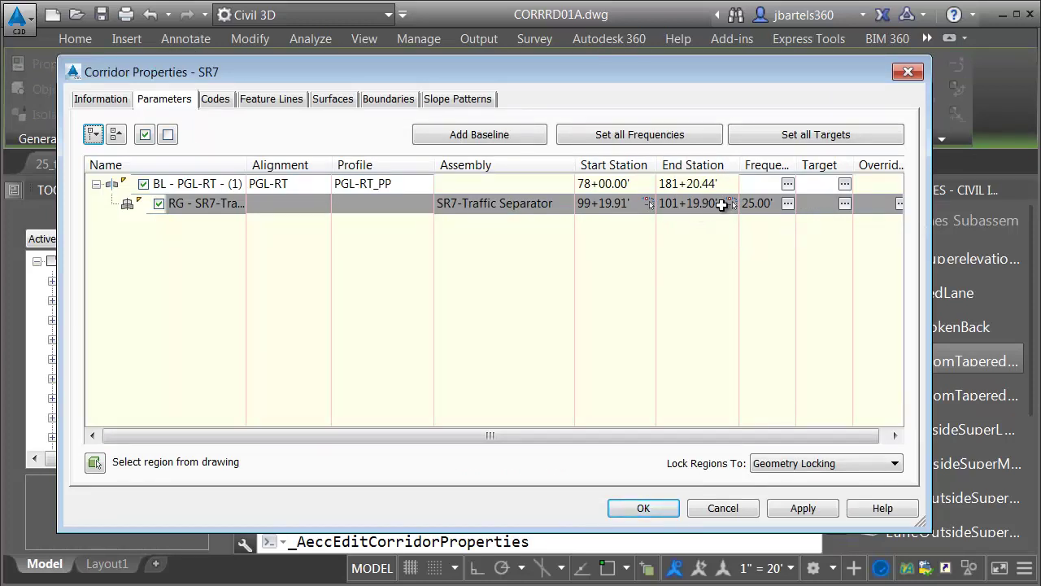
left_click(695, 205)
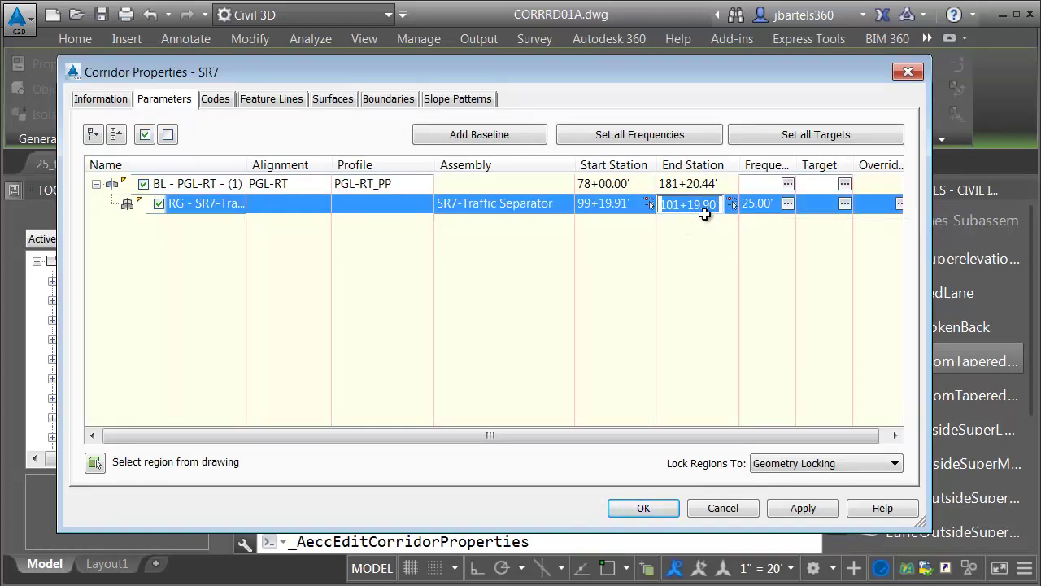
left_click(709, 209)
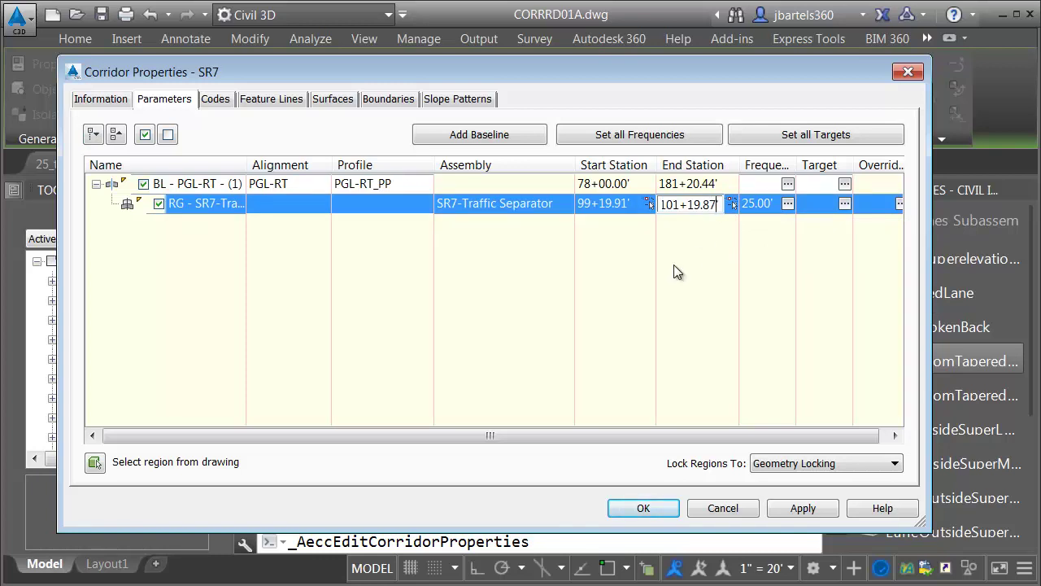
key("Return")
left_click(643, 508)
left_click(325, 290)
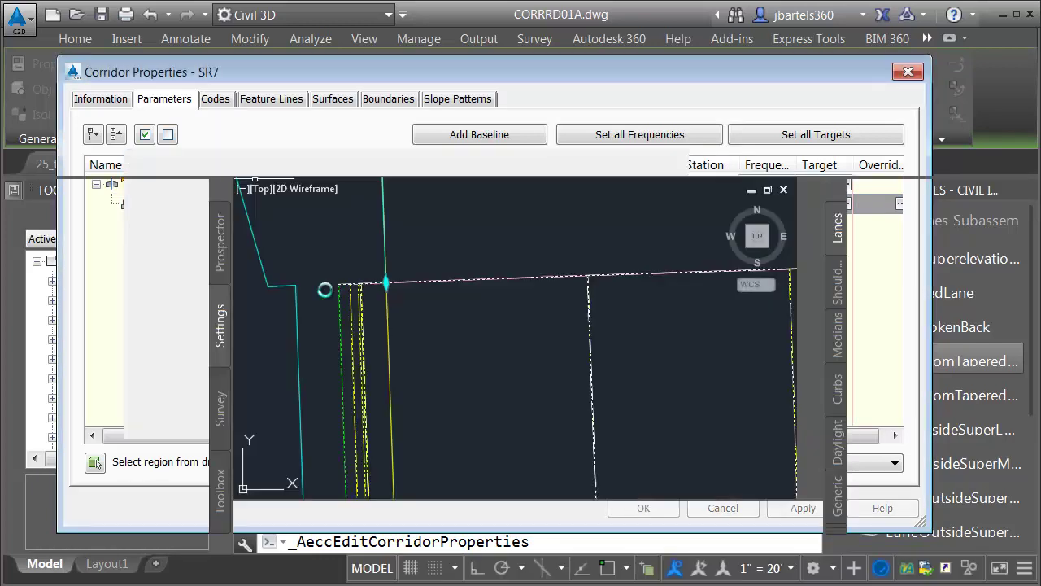
key("Escape")
scroll(357, 288, "up", 5)
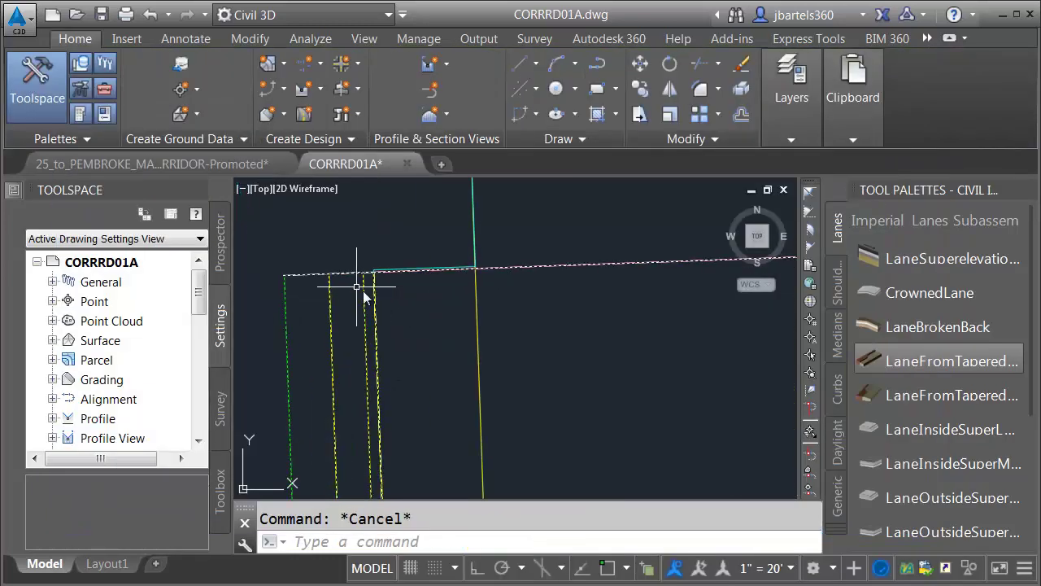
scroll(373, 297, "down", 2)
mouse_move(398, 296)
middle_mouse_down()
mouse_move(423, 312)
mouse_move(432, 269)
middle_mouse_up()
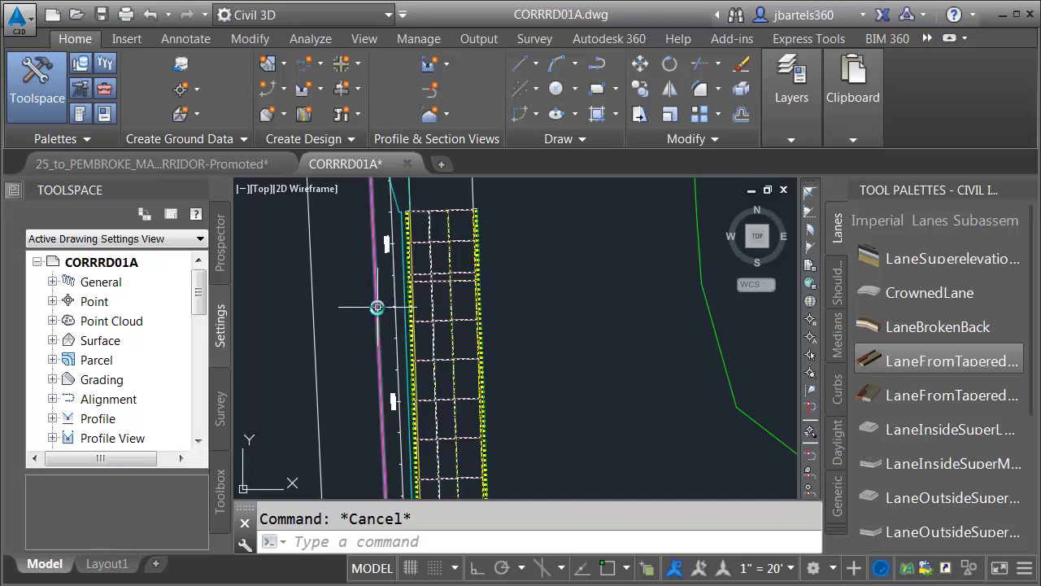
Attach a LinkWidthAndSlope subassembly with its side set to Left at the baseline of the SR7-Traffic Separator assembly
scroll(441, 360, "down", 3)
scroll(455, 391, "up", 5)
scroll(439, 390, "up", 2)
middle_click_drag(406, 379, 498, 392)
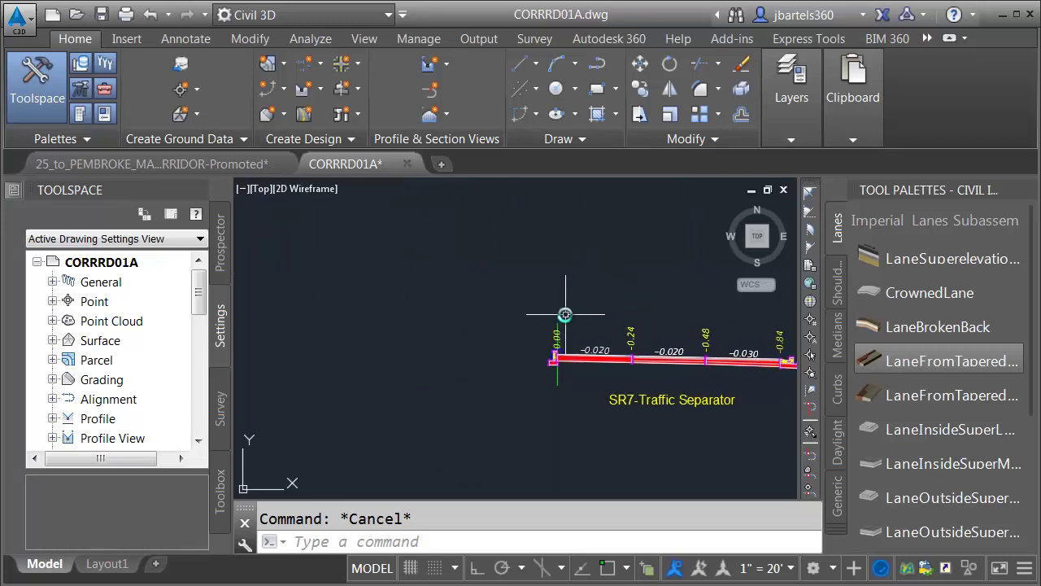
left_click(838, 494)
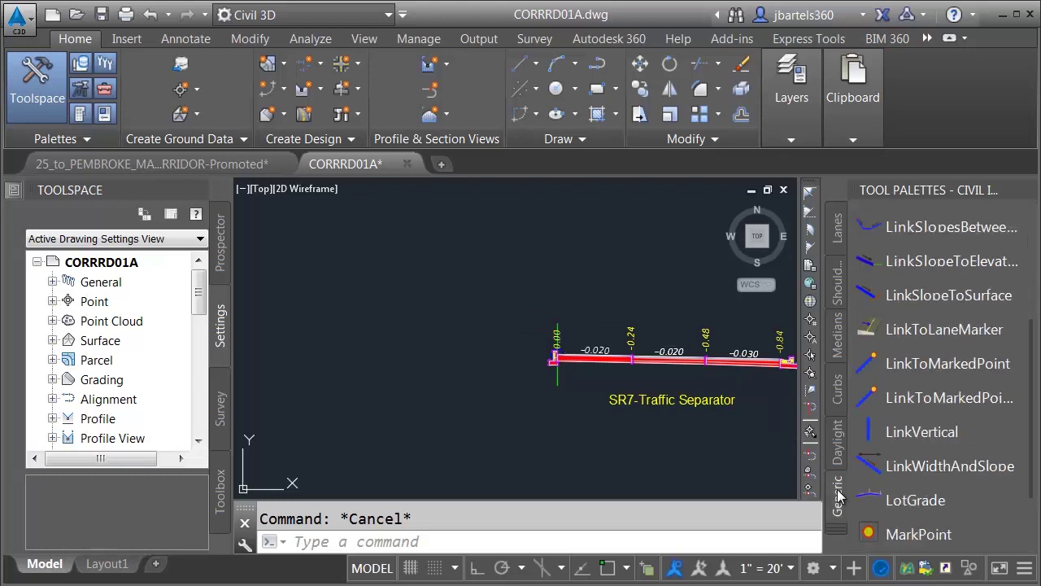
left_click(911, 465)
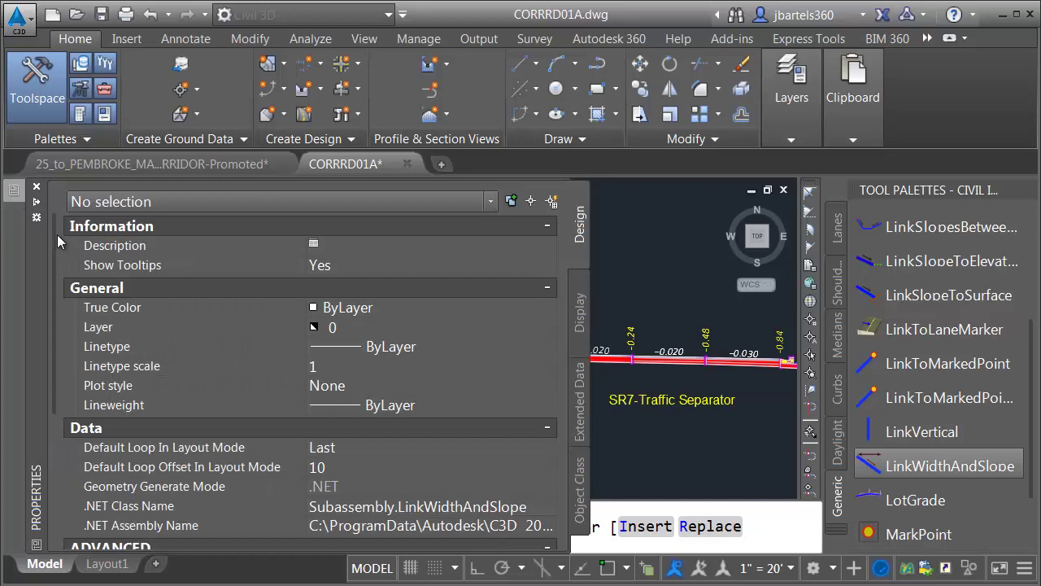
left_click_drag(57, 234, 55, 386)
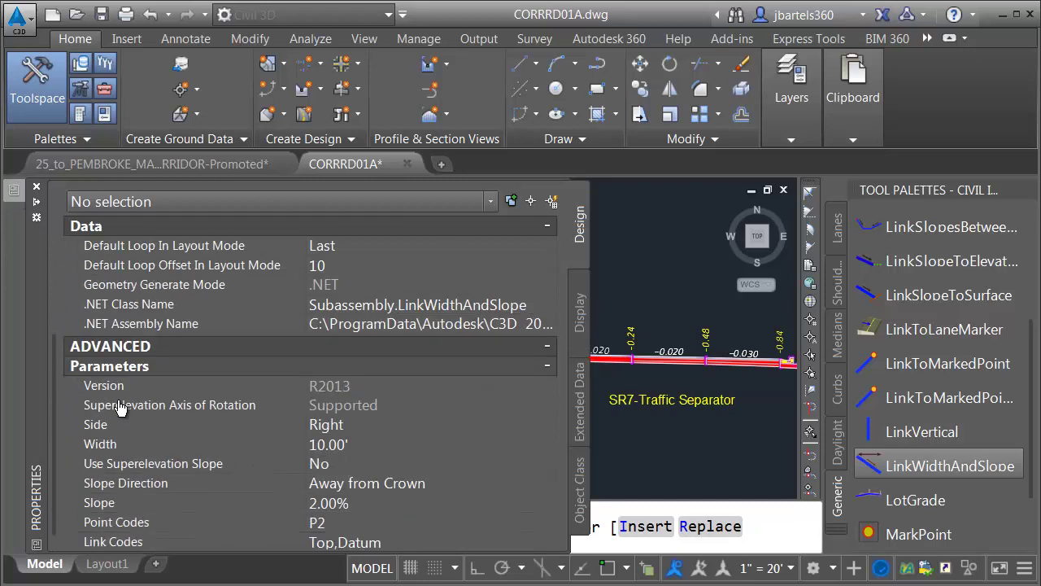
left_click(350, 424)
left_click(349, 458)
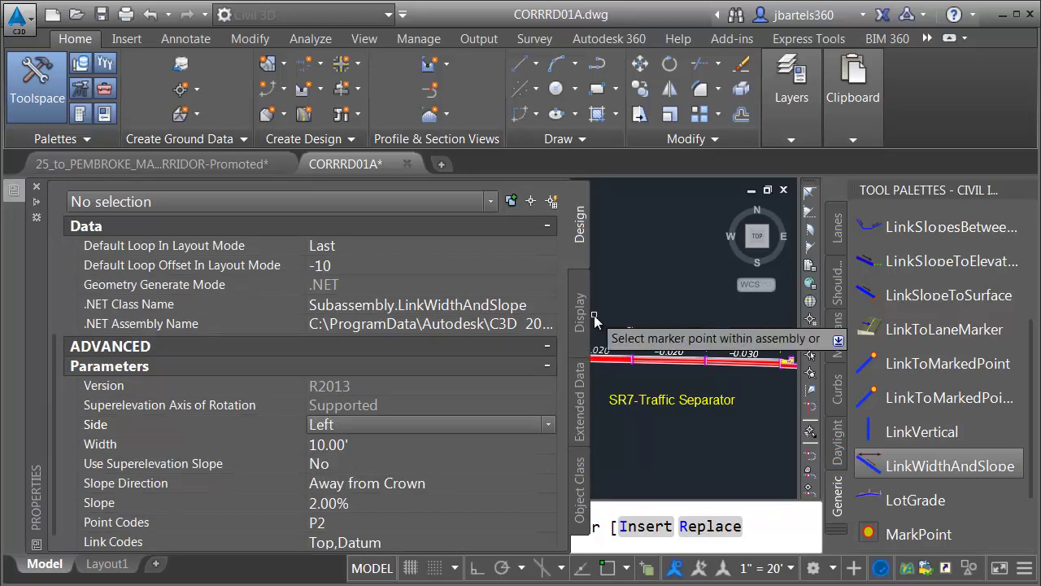
scroll(598, 358, "up", 5)
scroll(602, 368, "down", 5)
key("Escape")
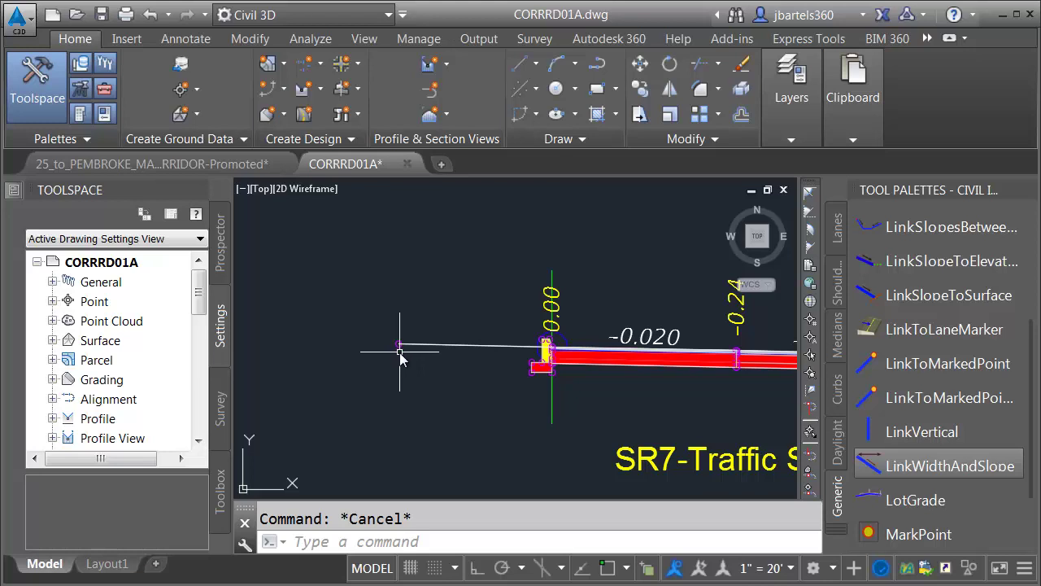
mouse_move(405, 351)
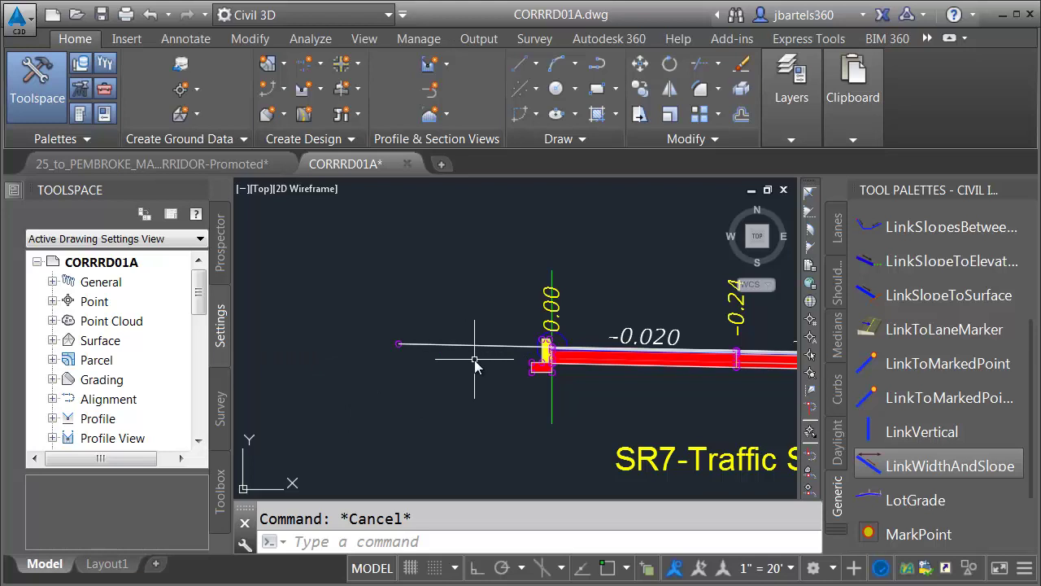
Set the new link subassembly's width to 15 ft, its slope to 0% and its point code to PGL LT
left_click(438, 362)
left_click(433, 339)
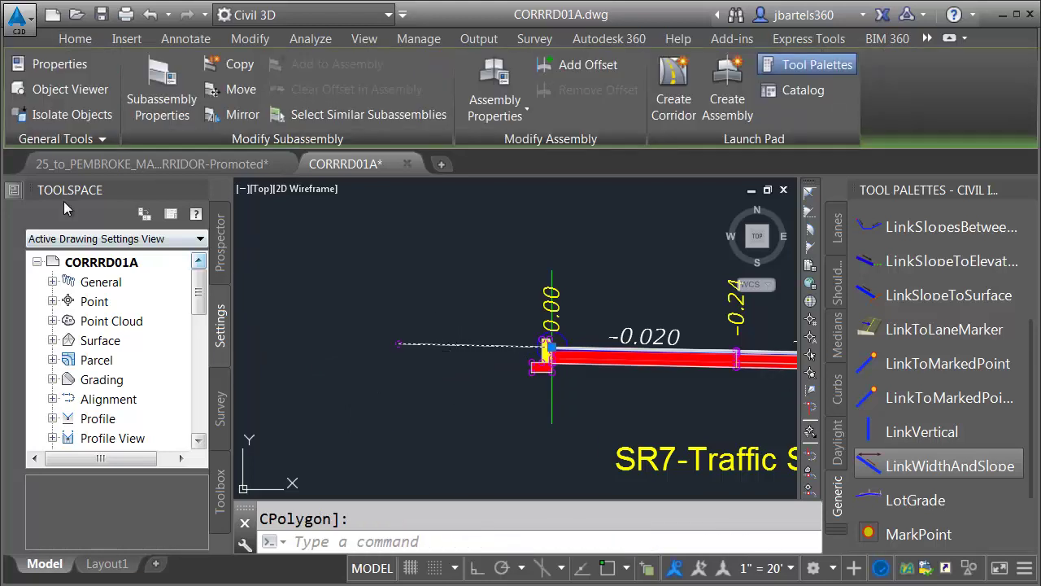
key("ctrl+1")
left_click_drag(55, 223, 58, 440)
left_click(347, 422)
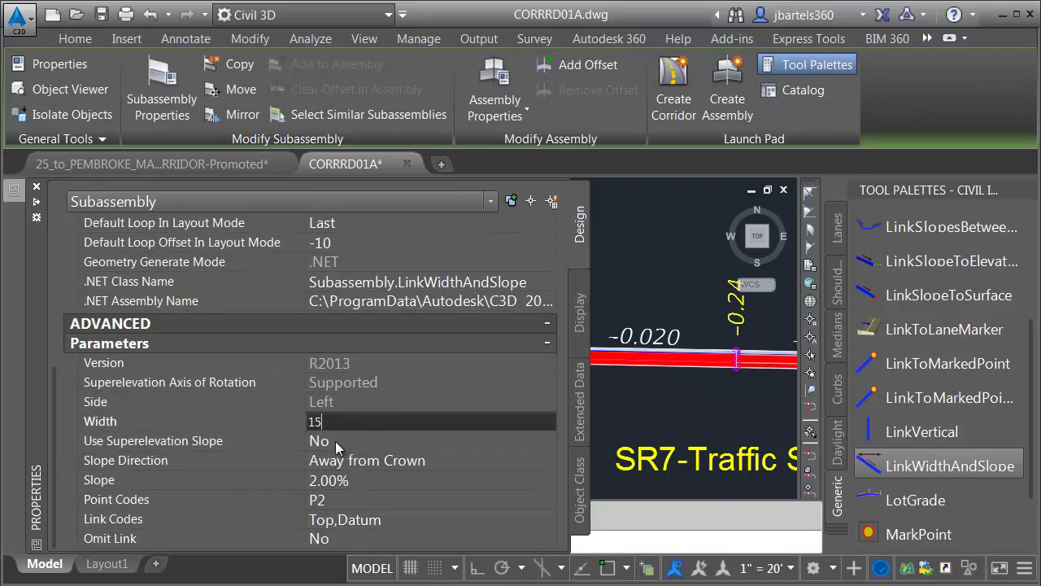
left_click(340, 481)
type("0")
left_click(331, 501)
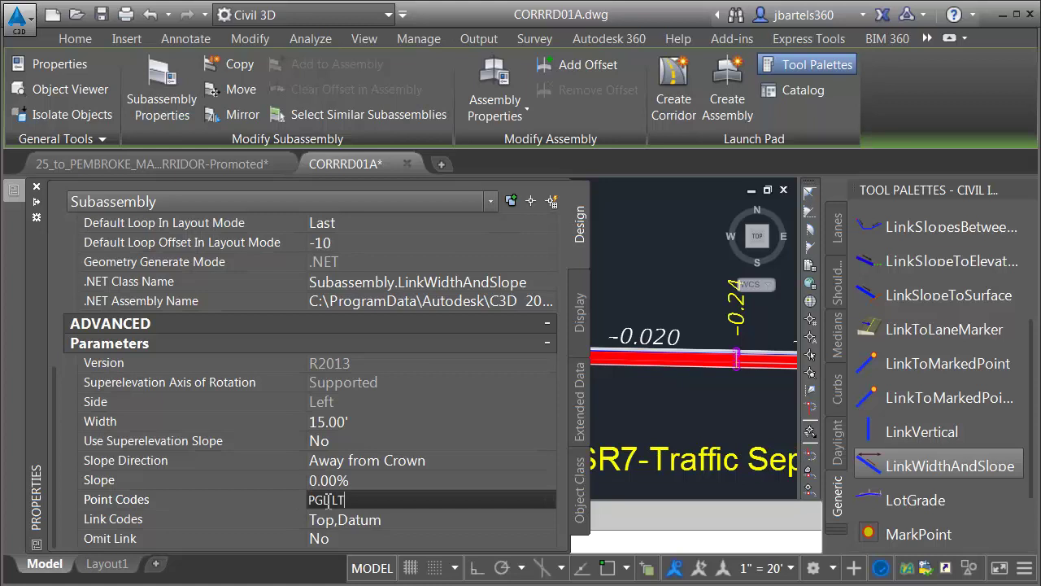
key("Tab")
Rename the link subassembly as PGL LT Link and deselect it
left_click_drag(55, 378, 48, 181)
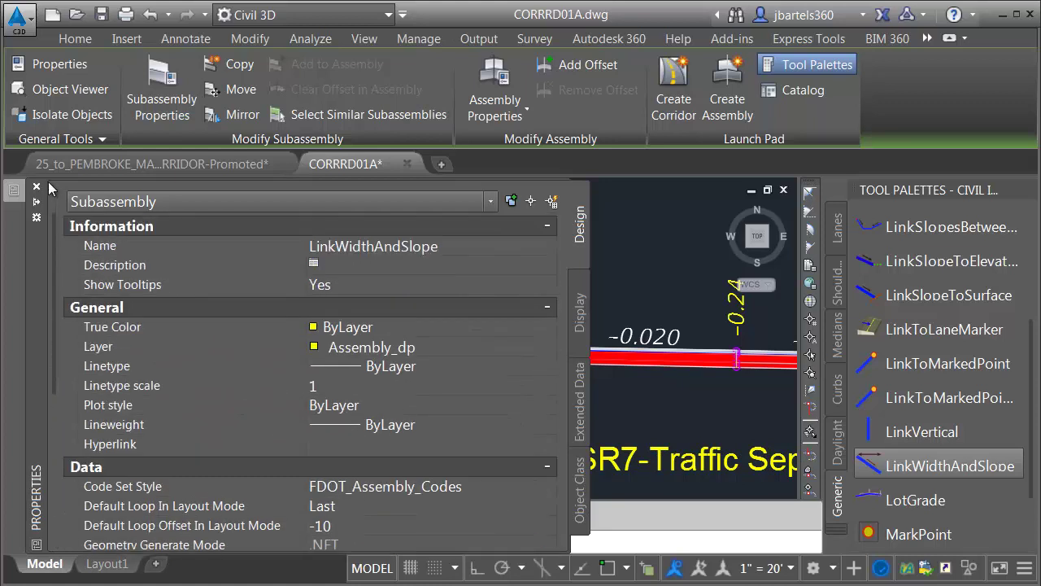
left_click(326, 246)
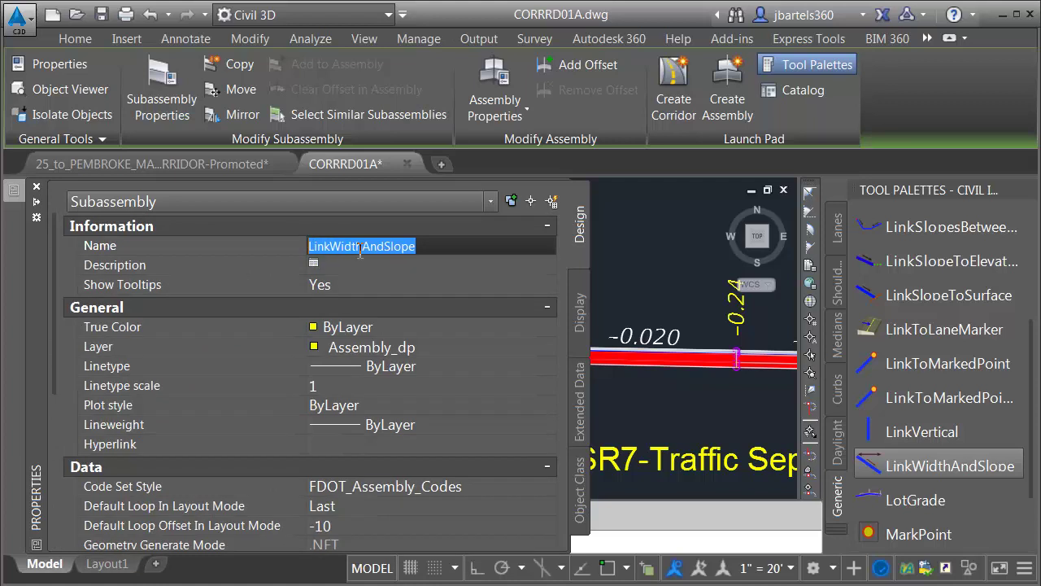
type("PGL LT Lin")
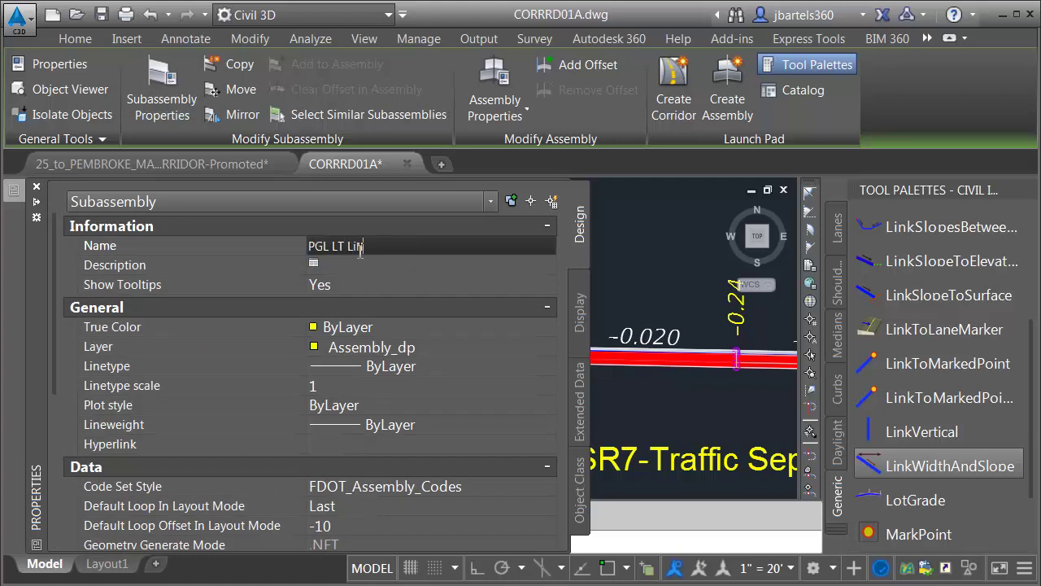
key("Return")
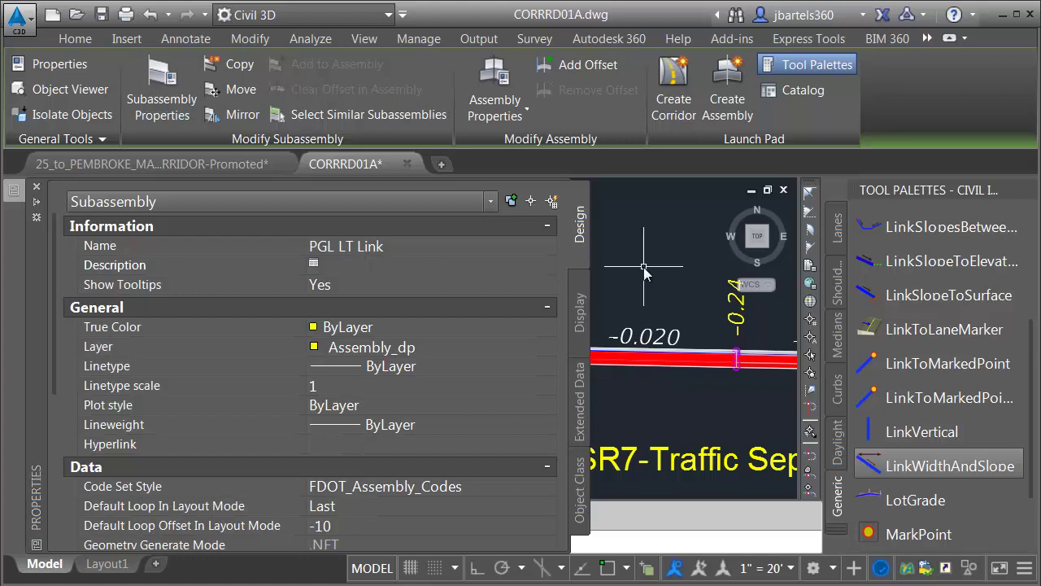
key("ctrl+1")
key("Escape")
Mirror the right-side lanes and both curbs of the SR7-Traffic Separator assembly onto the free end of PGL LT Link
scroll(421, 372, "down", 5)
scroll(383, 353, "up", 5)
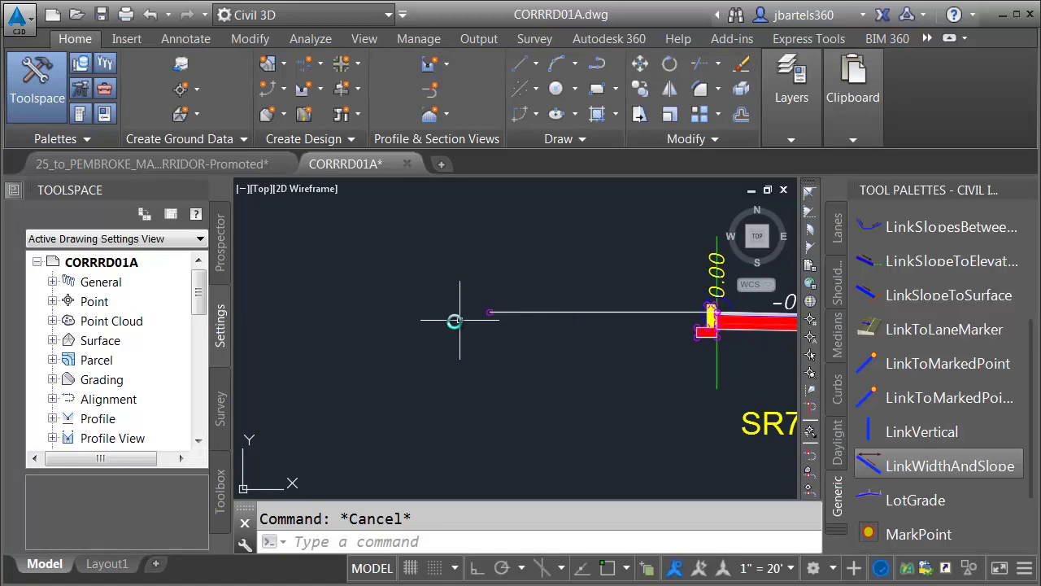
scroll(406, 337, "down", 5)
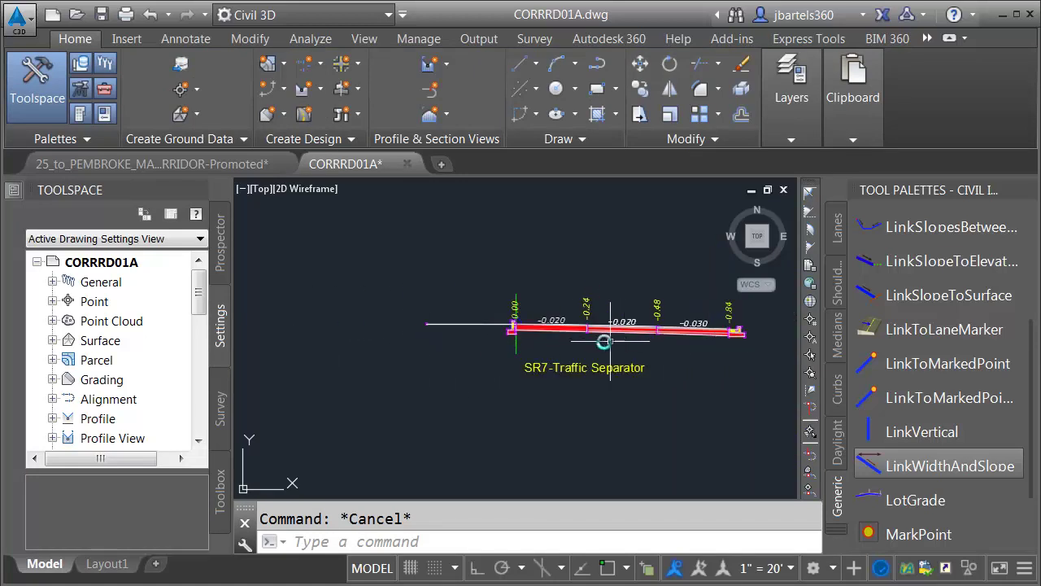
left_click(708, 313)
left_click(489, 346)
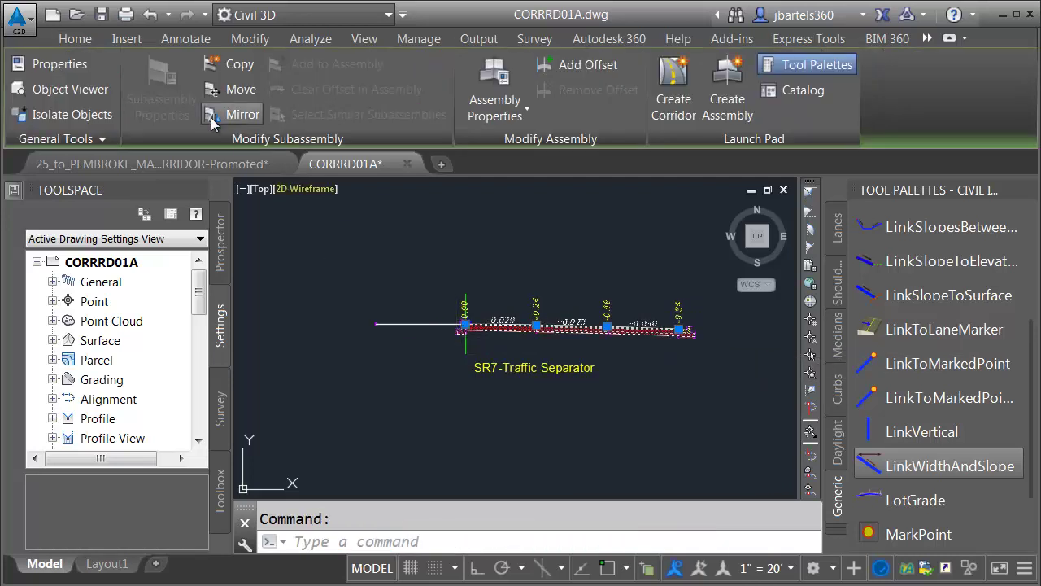
left_click(229, 117)
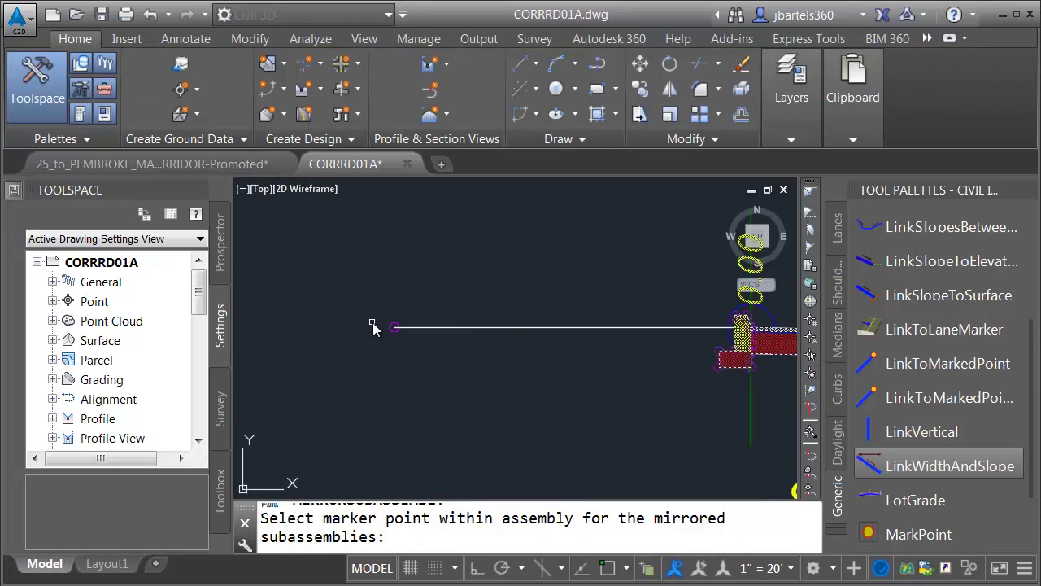
left_click(401, 326)
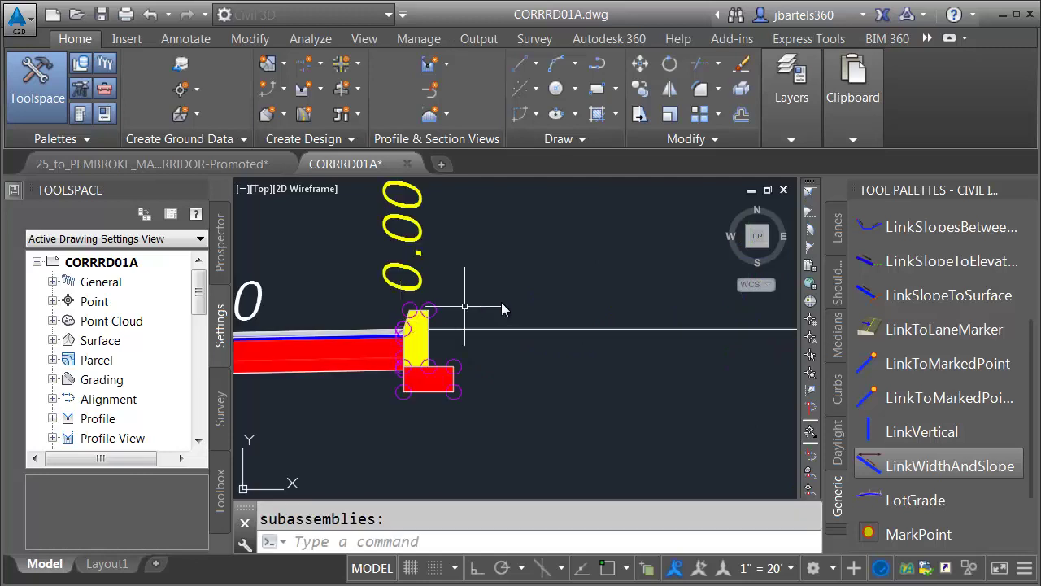
key("Escape")
scroll(553, 342, "down", 2)
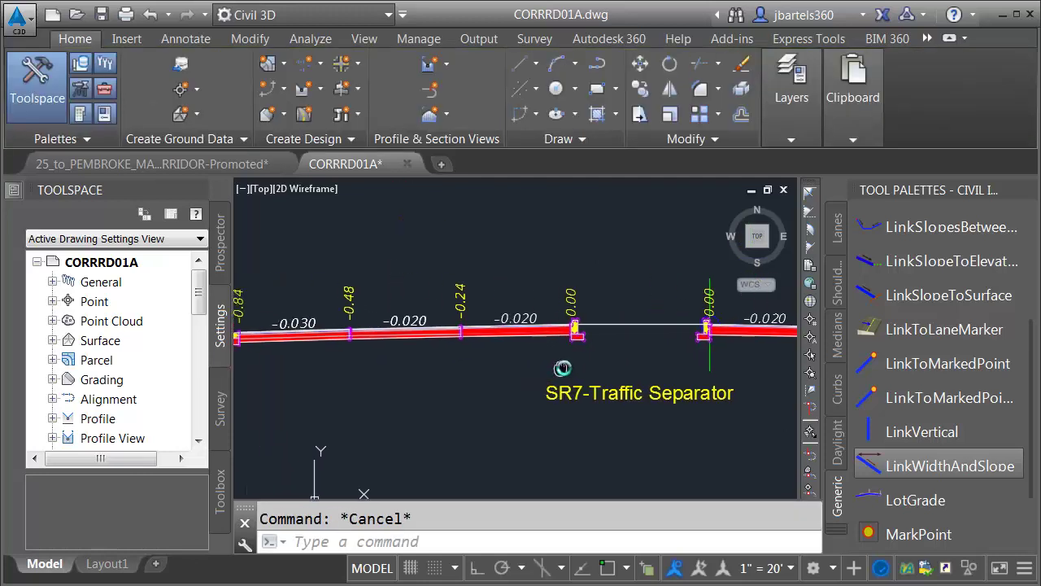
Rename the mirrored inner curb subassembly as LT Curb Inside and deselect it
scroll(585, 351, "up", 6)
left_click(570, 301)
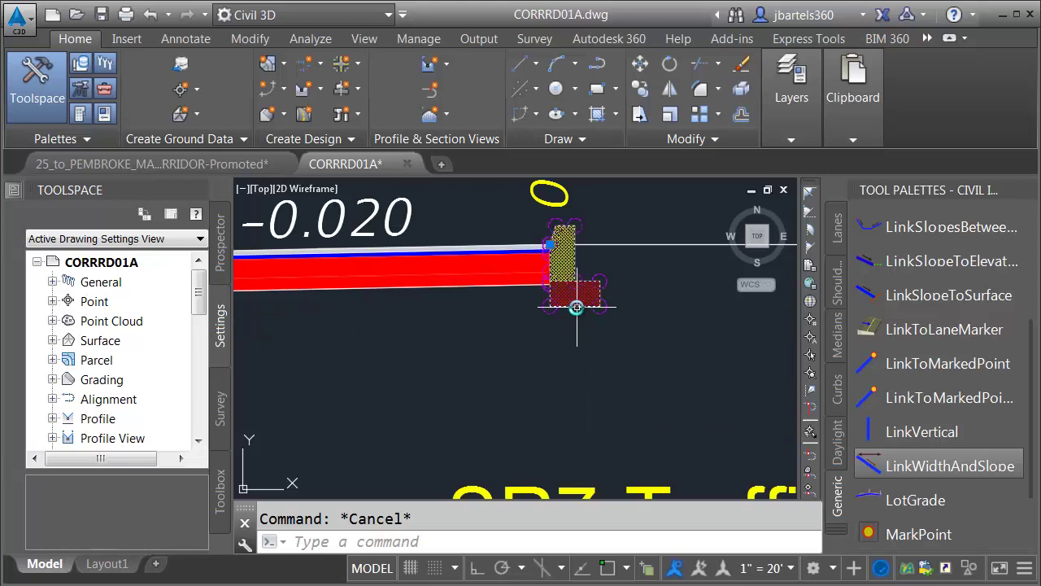
mouse_move(20, 197)
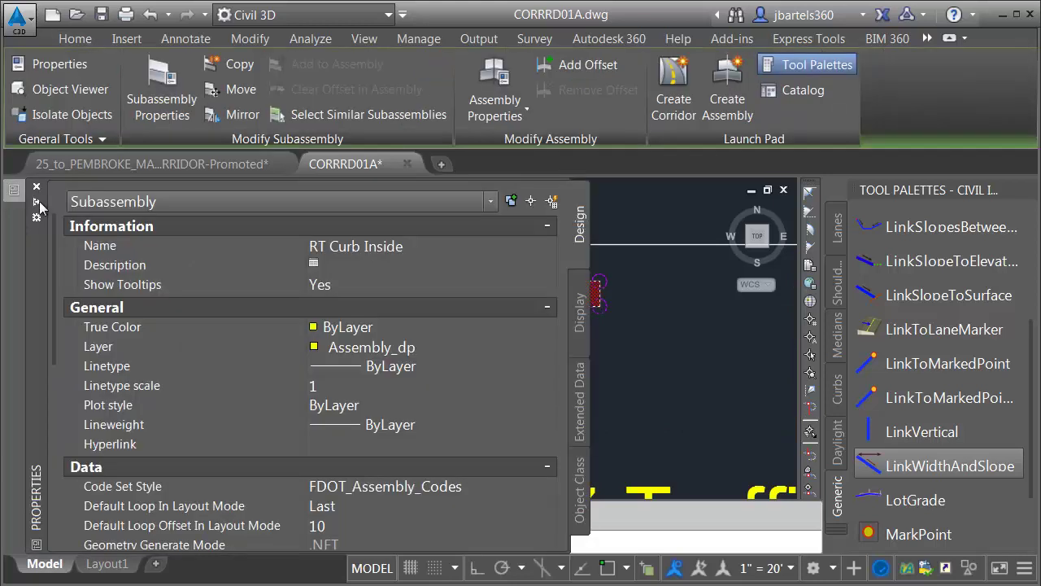
left_click(317, 246)
left_click_drag(316, 245, 307, 246)
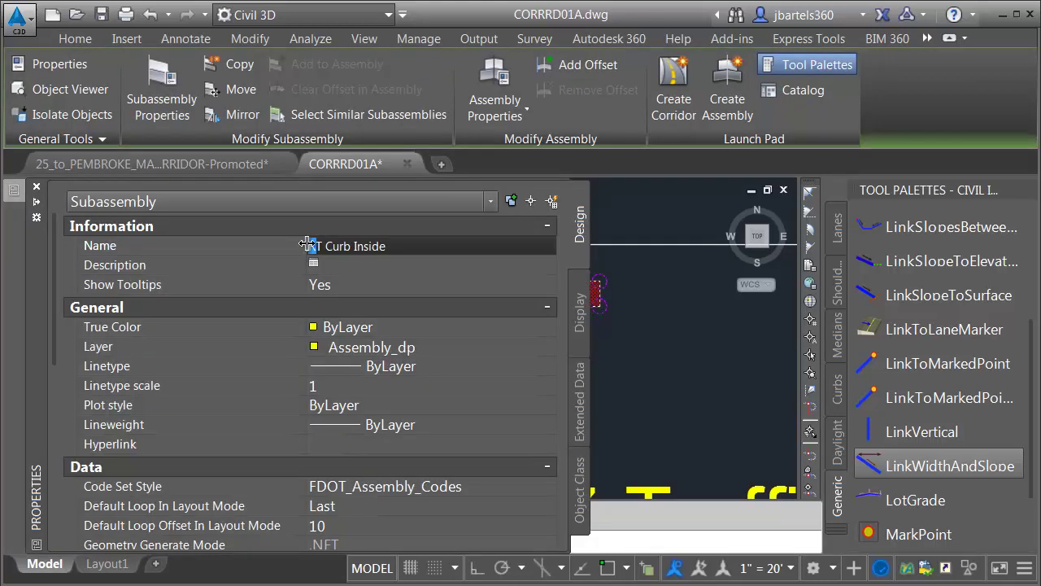
type("L")
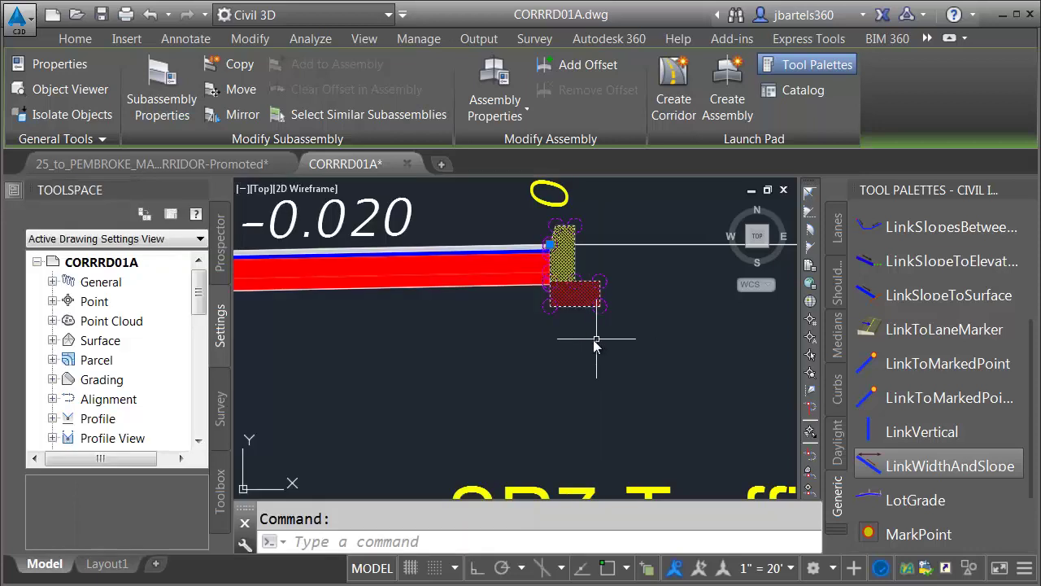
key("Escape")
Rename the mirrored innermost lane subassembly as LT Lane #1 and deselect it
left_click(454, 282)
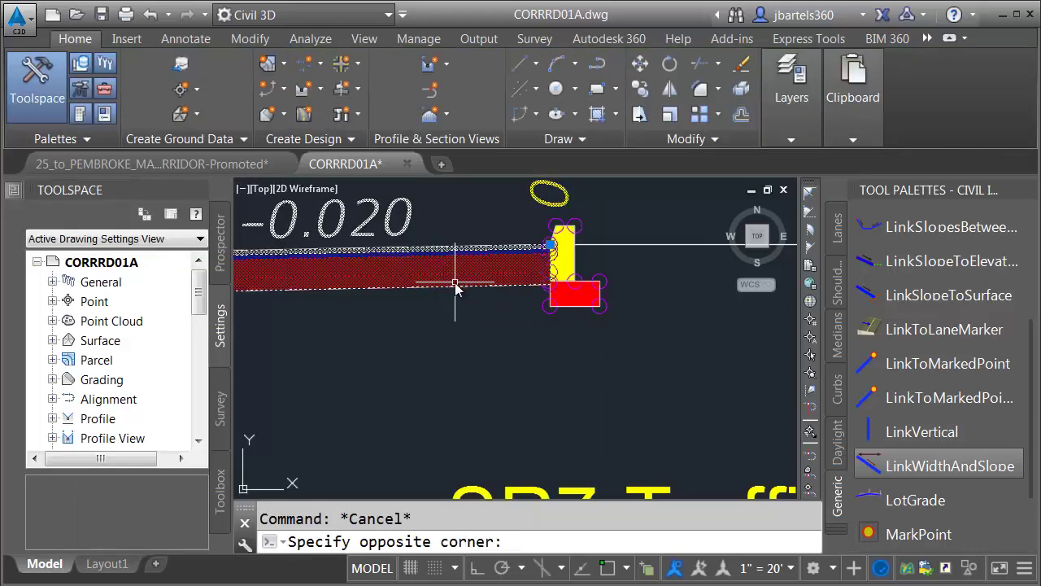
mouse_move(22, 198)
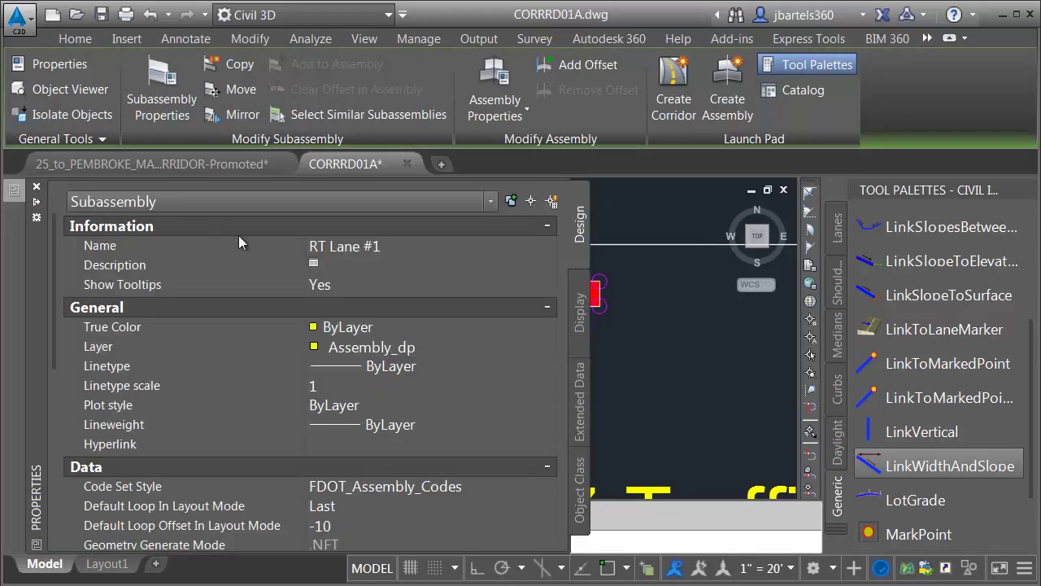
left_click(309, 247)
left_click_drag(317, 247, 298, 253)
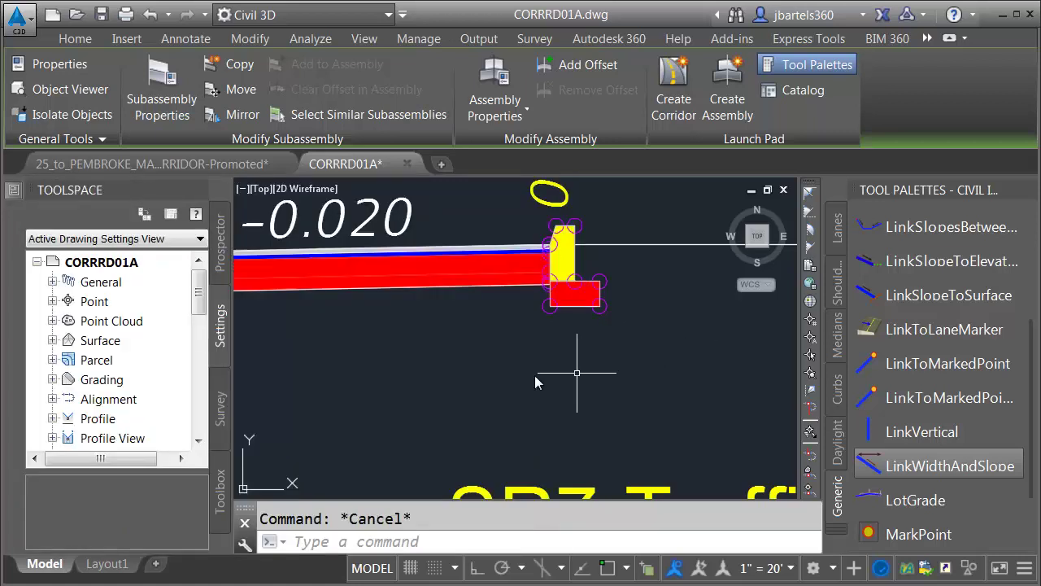
key("Escape")
Rename the mirrored second lane subassembly as LT Lane #2
left_click(302, 351)
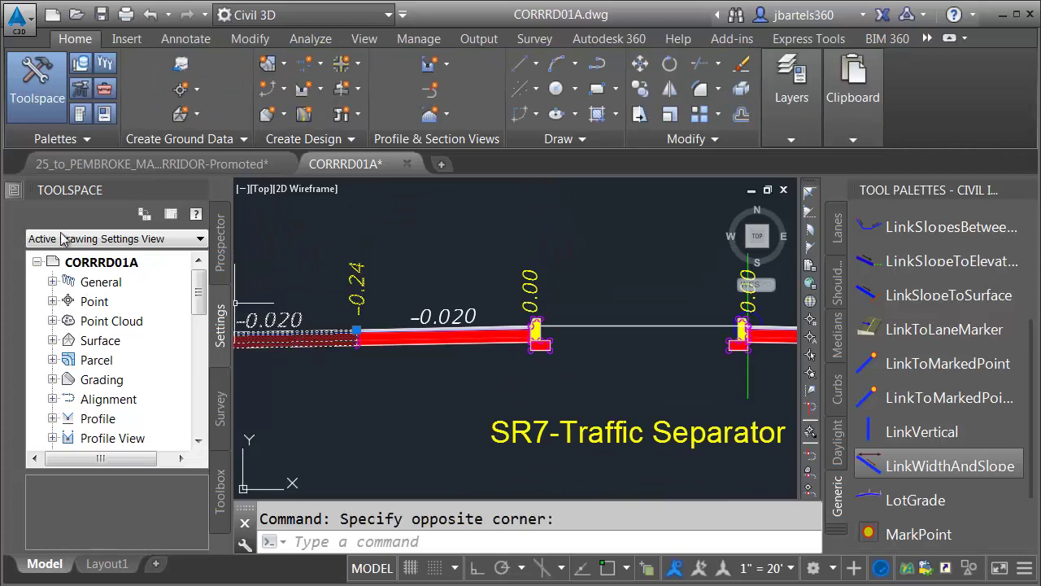
left_click(269, 323)
mouse_move(11, 192)
left_click(309, 246)
left_click_drag(317, 247, 308, 248)
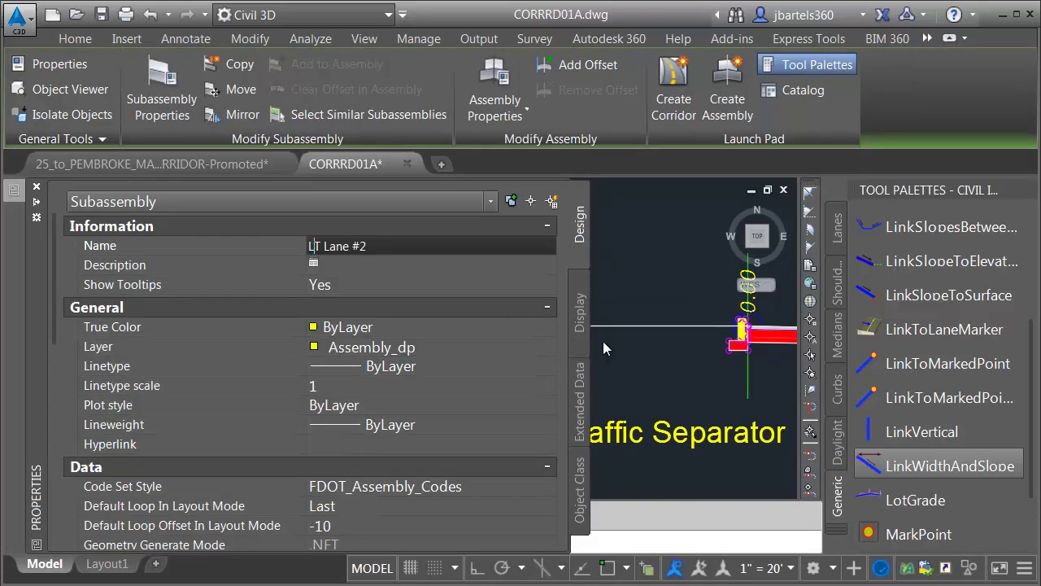
Rename the mirrored outermost lane subassembly as LT Lane Outside and deselect it
scroll(623, 355, "down", 2)
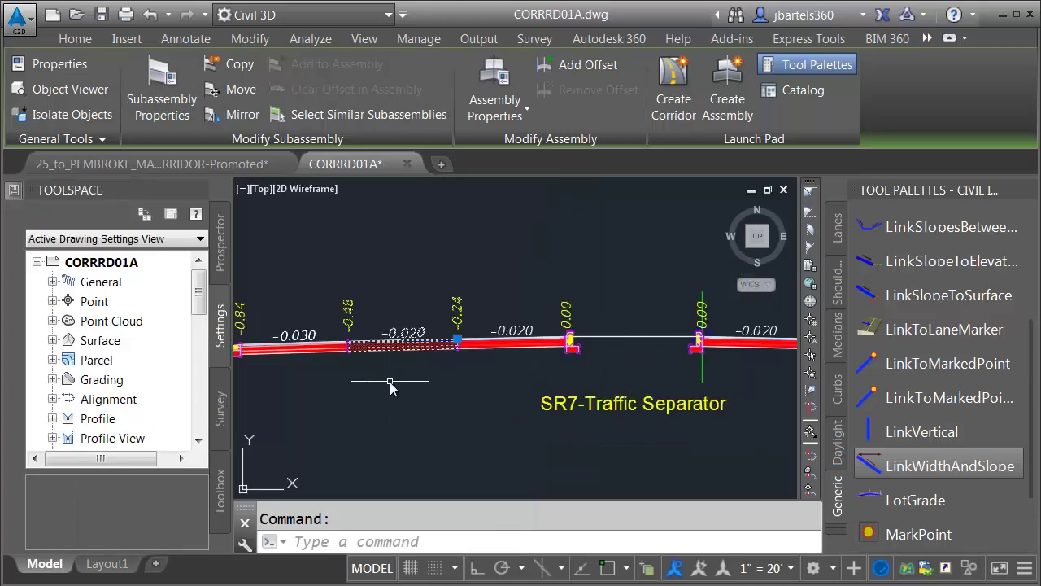
middle_click_drag(403, 378, 529, 362)
key("Escape")
left_click(427, 332)
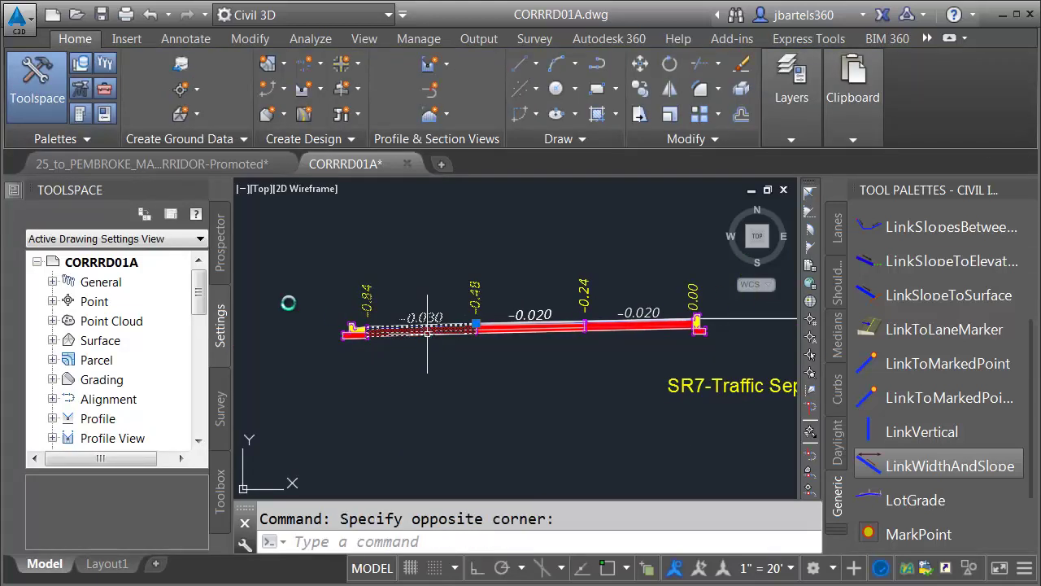
left_click(427, 332)
mouse_move(15, 195)
left_click(301, 246)
left_click_drag(316, 247, 303, 248)
type("LT Lane Outside")
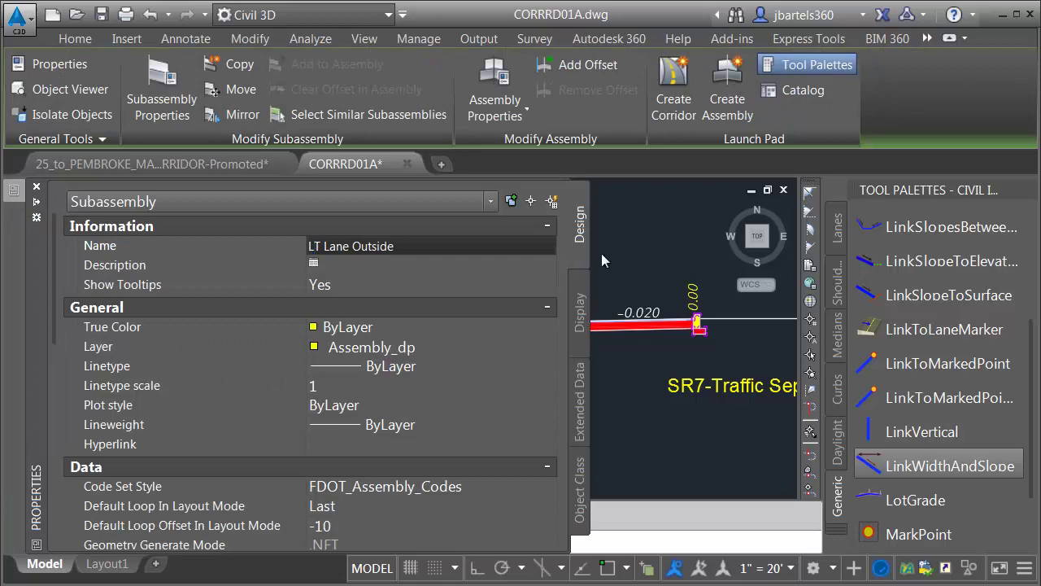
key("Escape")
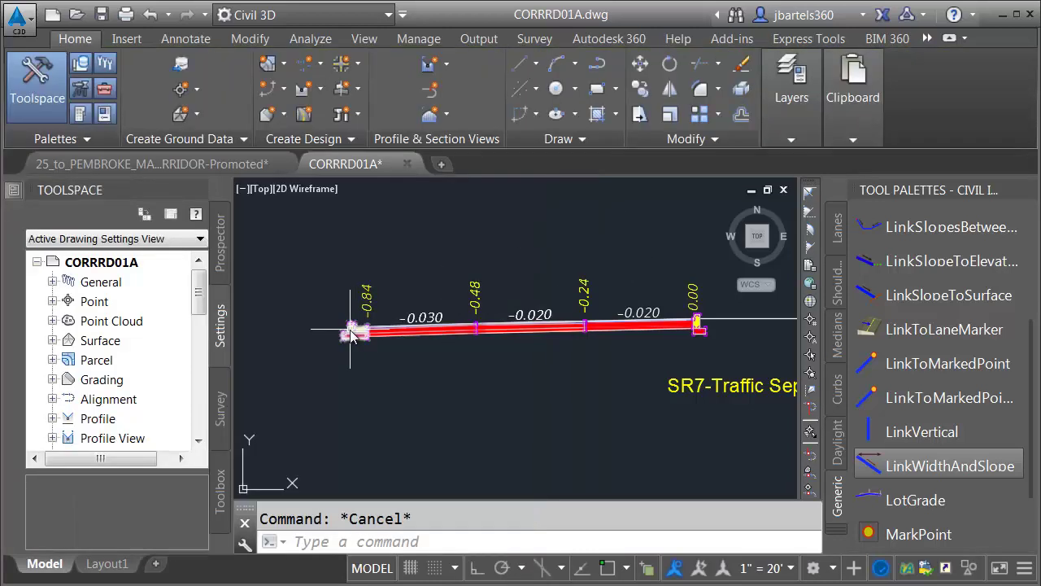
Rename the mirrored outer curb subassembly as LT CG Outside and deselect it
left_click(312, 291)
left_click(508, 367)
mouse_move(22, 203)
left_click_drag(322, 248, 309, 248)
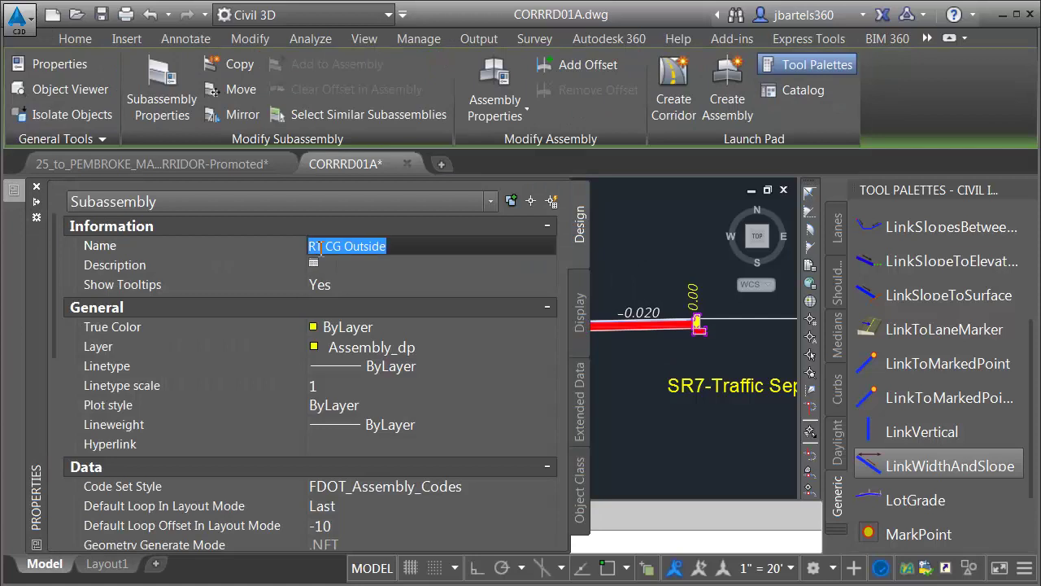
type("L")
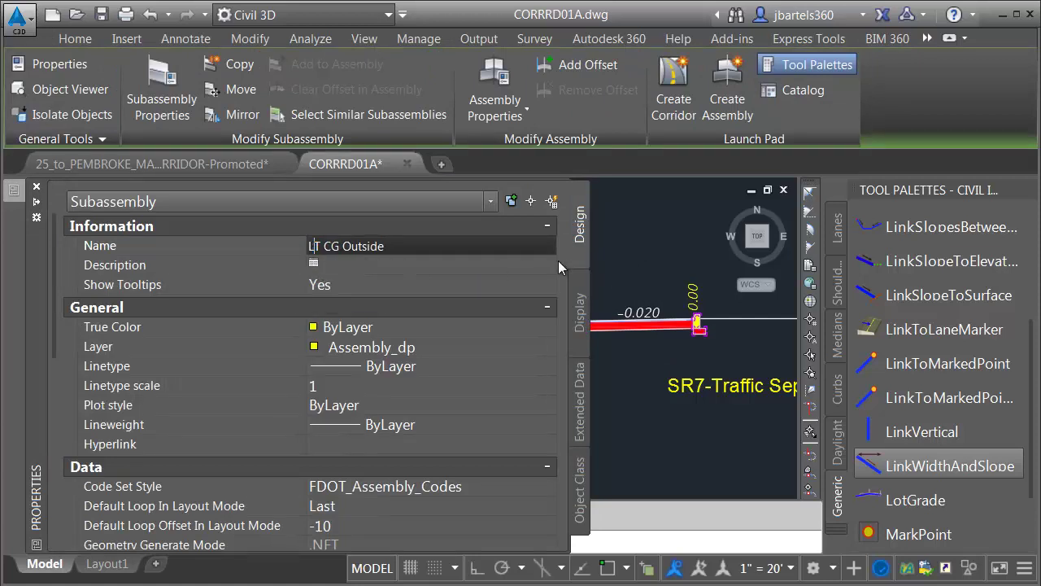
key("Escape")
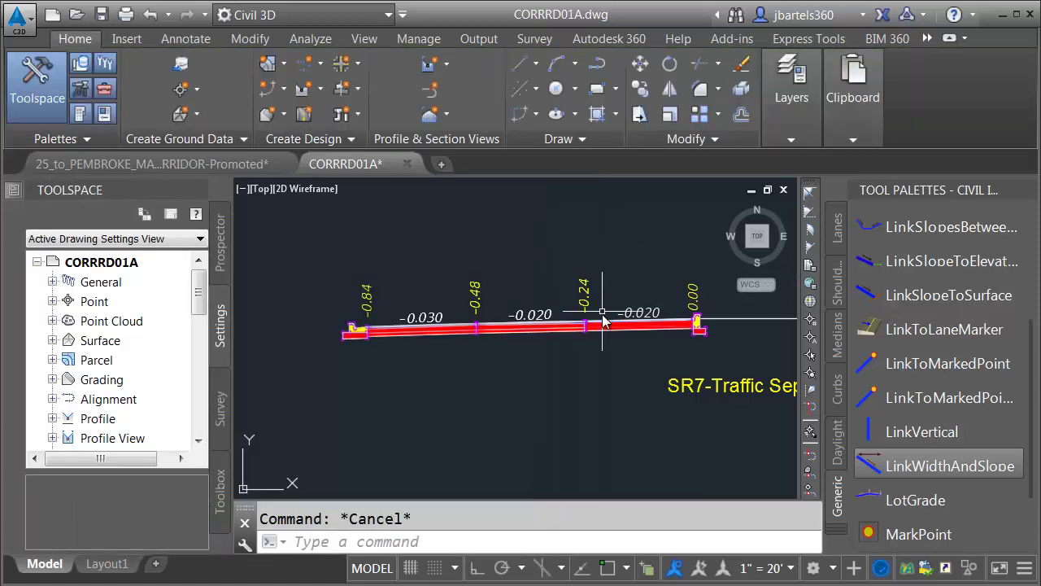
Review the Use Superelevation Slope options of the LT Lane #1 subassembly and deselect it
left_click(602, 327)
left_click(604, 347)
mouse_move(13, 195)
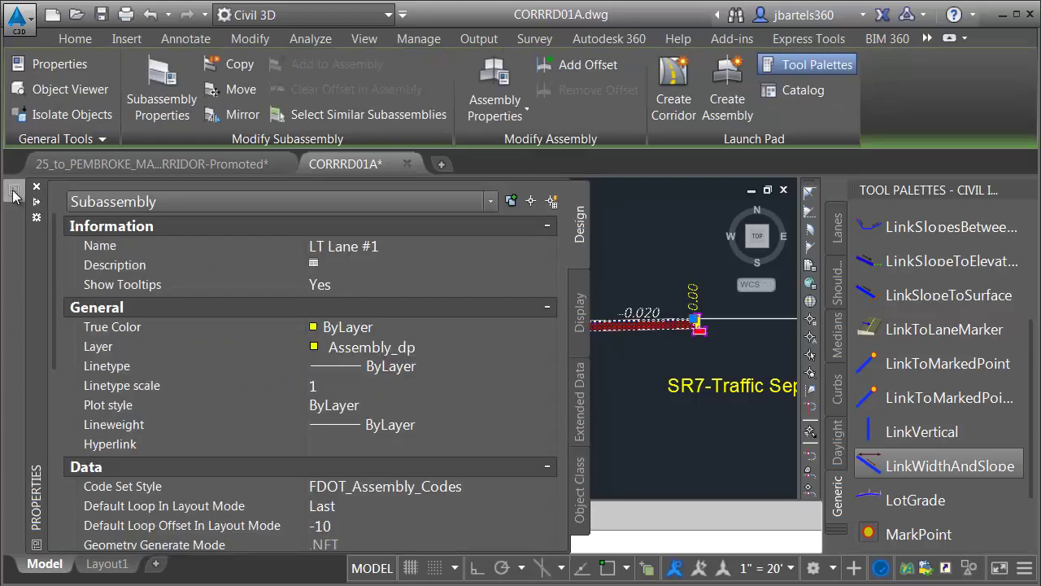
left_click_drag(55, 230, 49, 401)
left_click(330, 440)
left_click(340, 439)
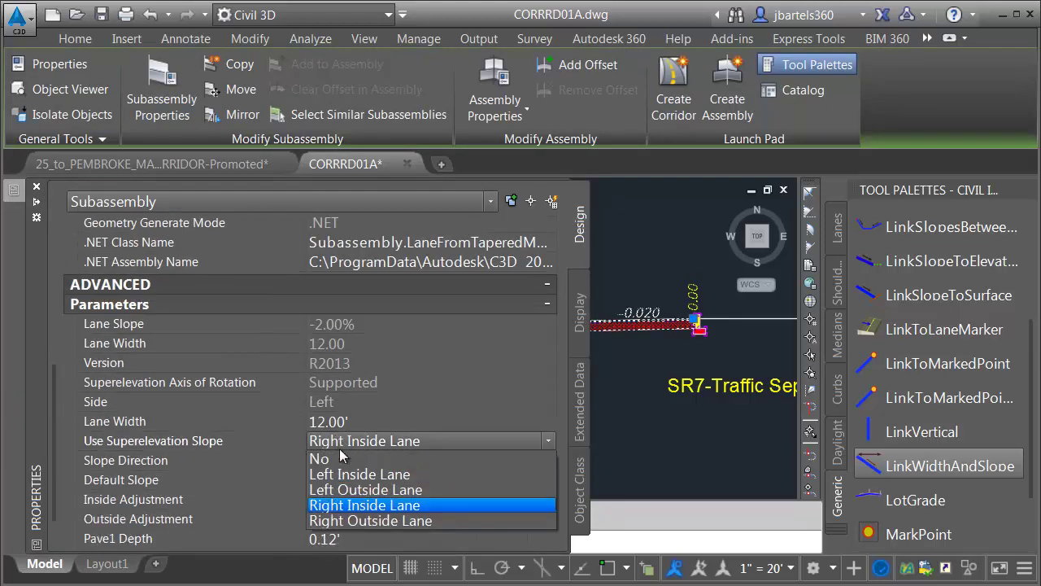
key("Escape")
key("Escape")
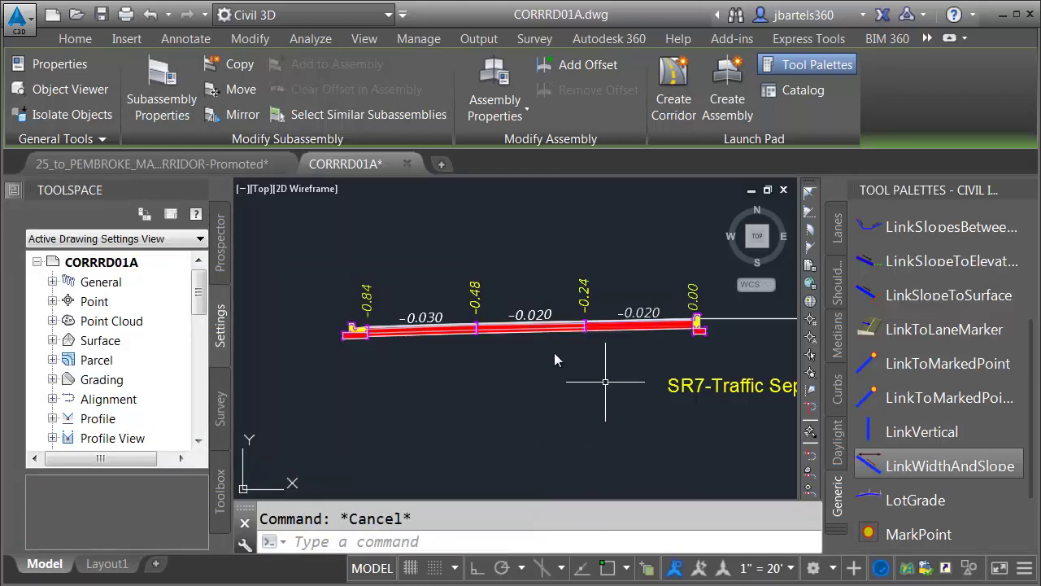
Set the super elevation type of LT Lane #2 to LeftInsideLane and deselect the lane
left_click(526, 331)
left_click(476, 348)
mouse_move(18, 203)
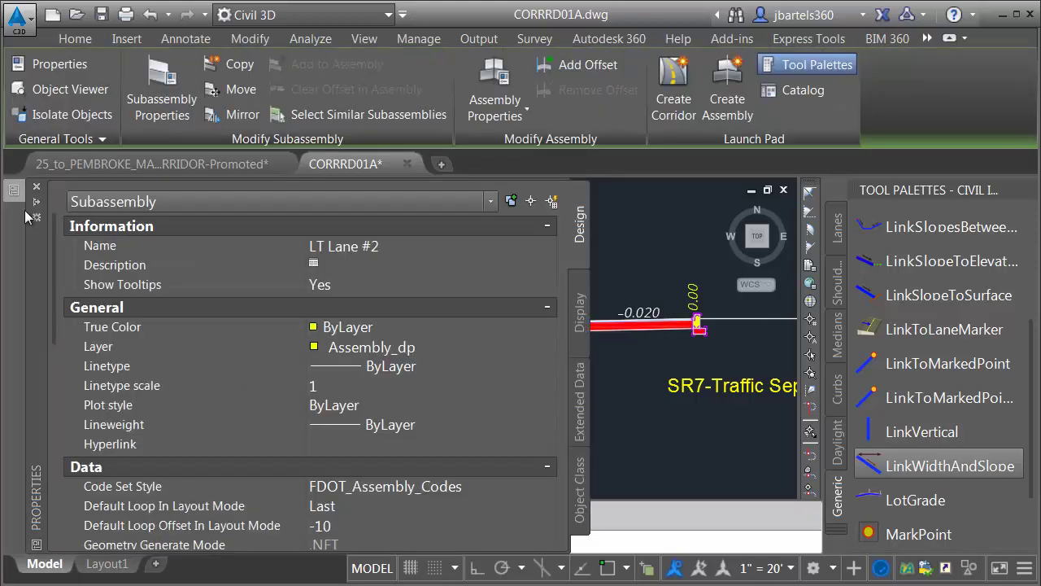
left_click_drag(52, 227, 54, 355)
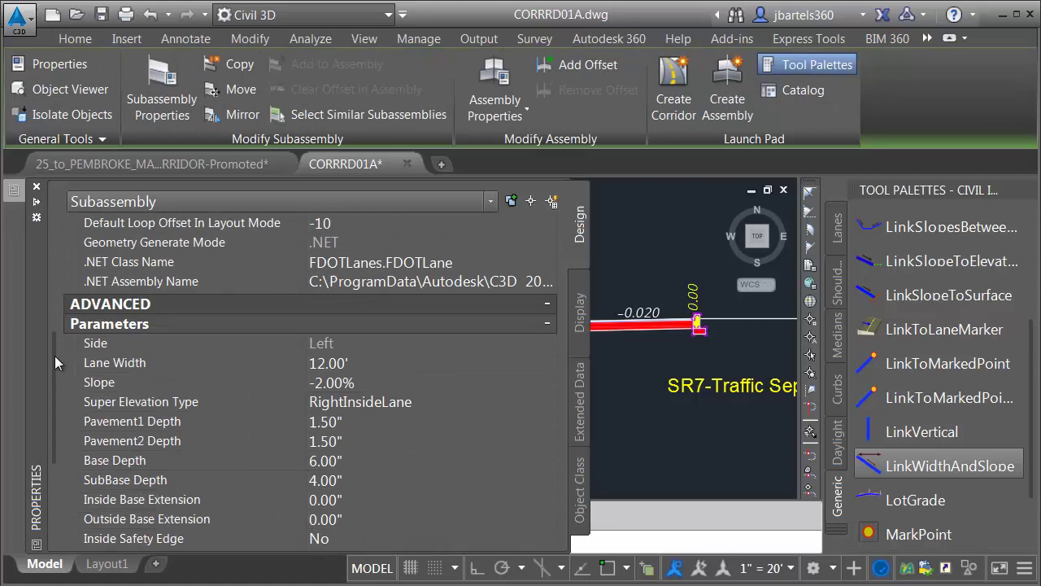
left_click(366, 403)
left_click(376, 404)
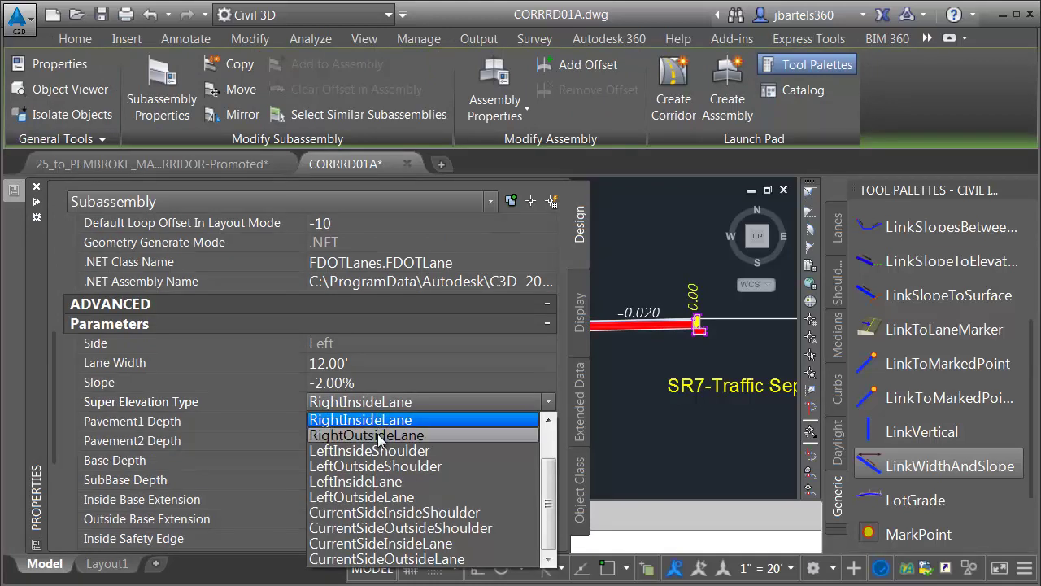
left_click(376, 481)
key("Escape")
Set the super elevation type of LT Lane Outside to LeftOutsideLane and deselect the lane
left_click(477, 293)
left_click(427, 344)
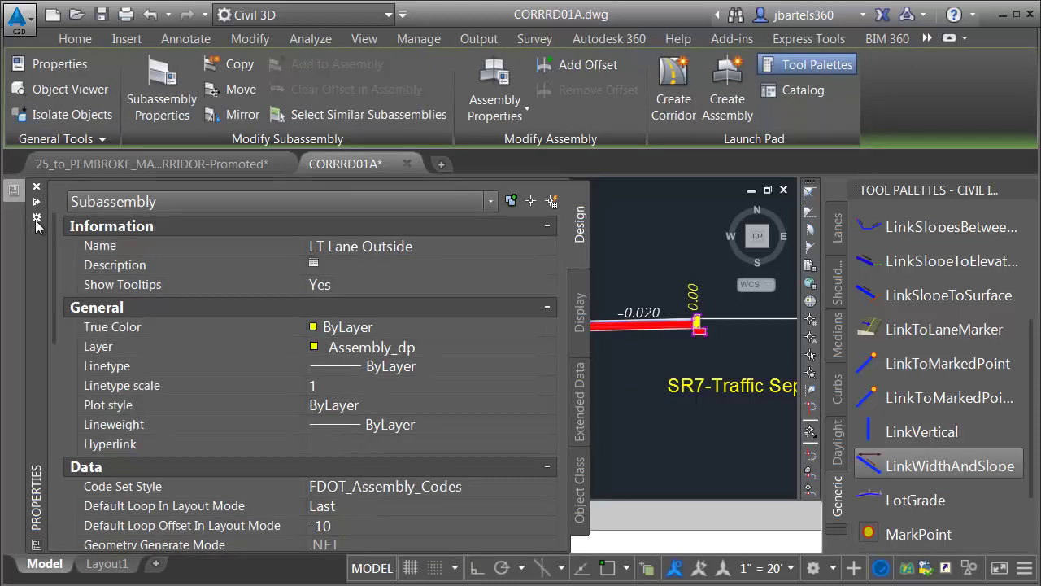
left_click_drag(53, 227, 59, 351)
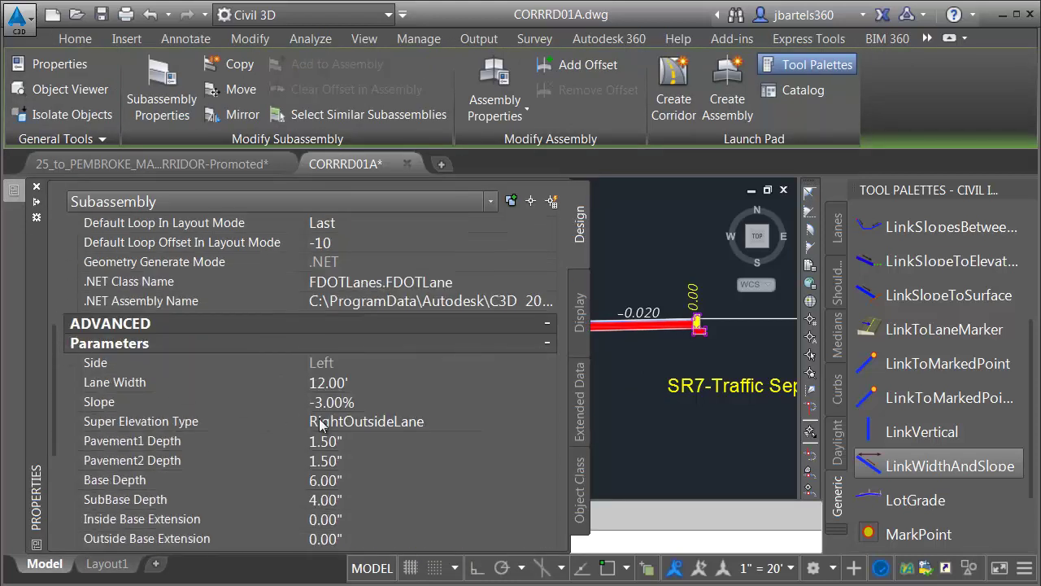
left_click(358, 421)
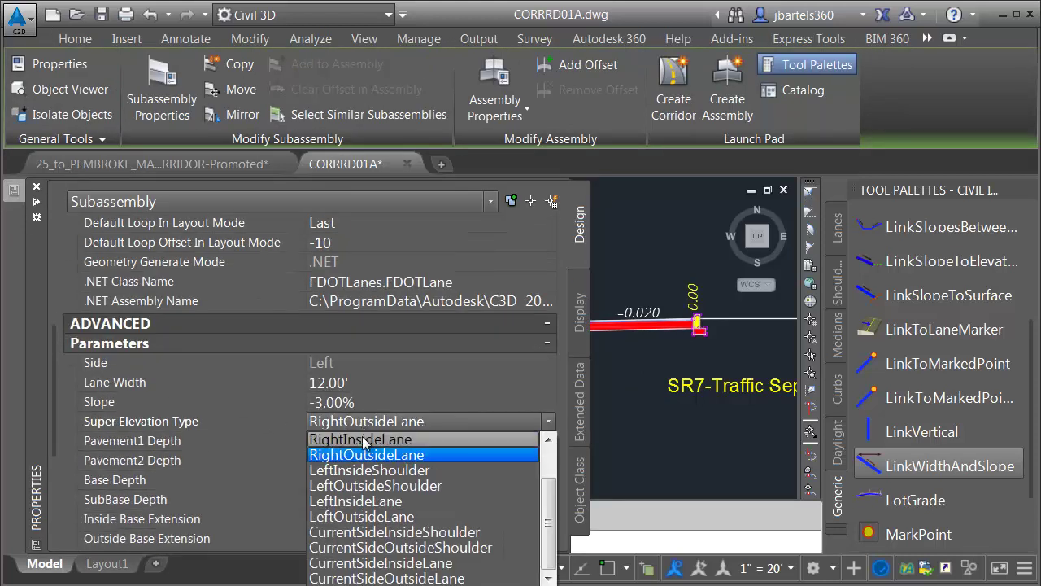
left_click(364, 514)
key("Escape")
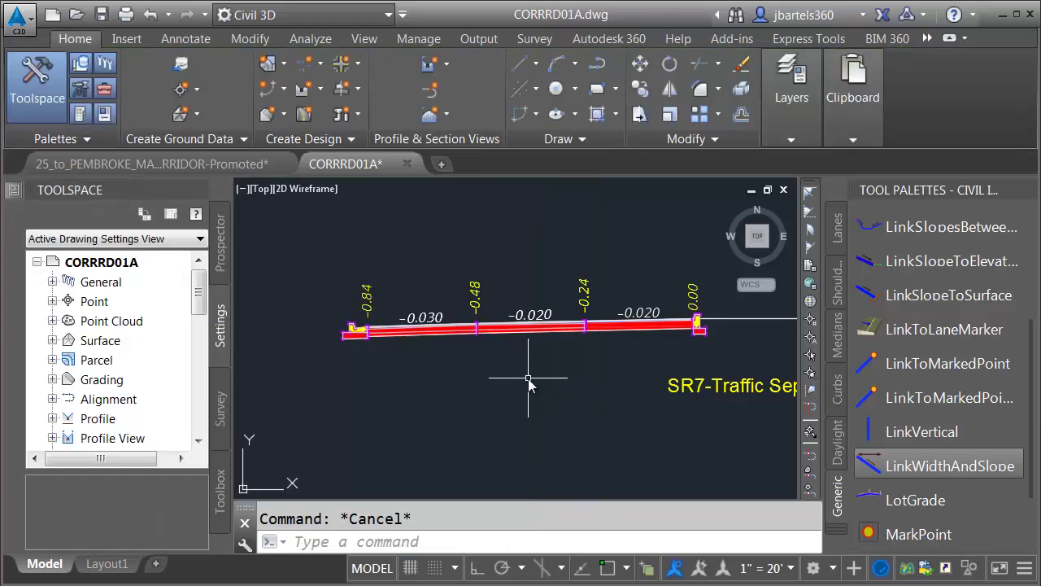
Select the SR7 corridor in plan and rebuild it with the modified SR7-Traffic Separator assembly
scroll(532, 377, "down", 3)
scroll(524, 395, "down", 3)
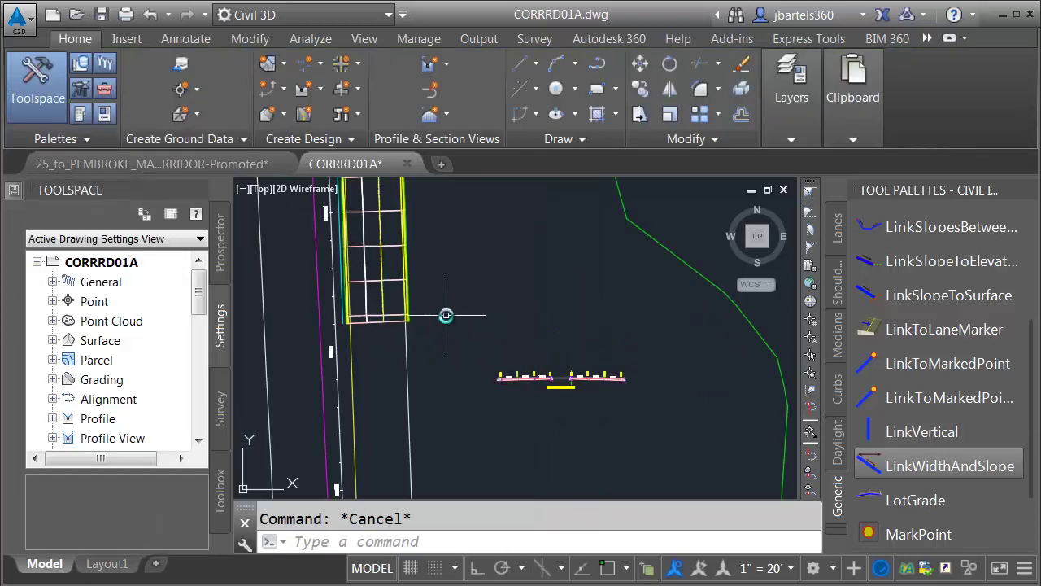
scroll(458, 284, "up", 3)
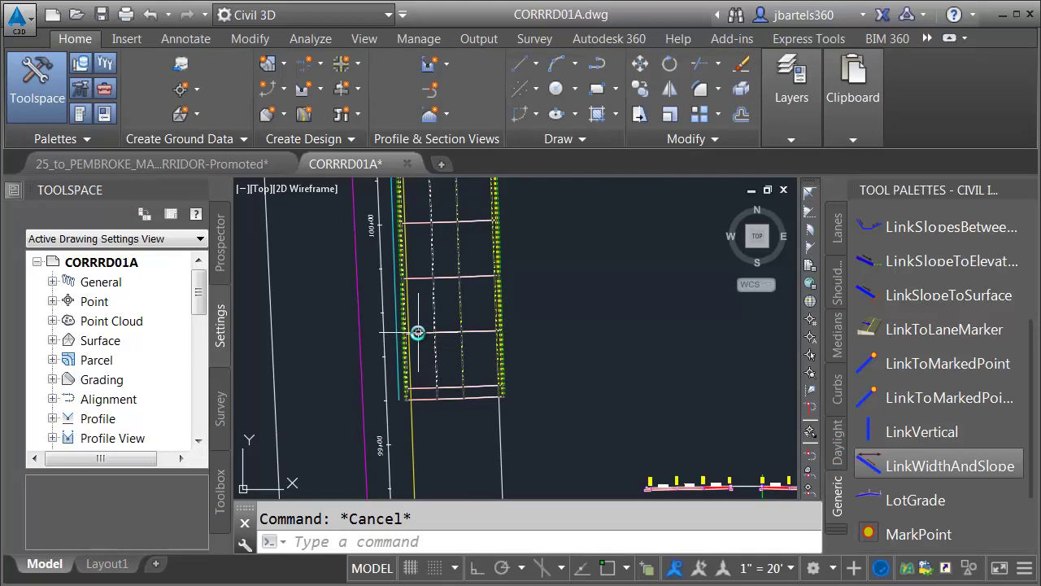
left_click(429, 352)
left_click(286, 65)
Examine the rebuilt corridor's left lanes and median link against the nearby alignments and the SR7-Traffic Separator assembly
mouse_move(326, 276)
middle_mouse_down()
mouse_move(344, 320)
mouse_move(394, 313)
middle_mouse_up()
scroll(394, 313, "up", 3)
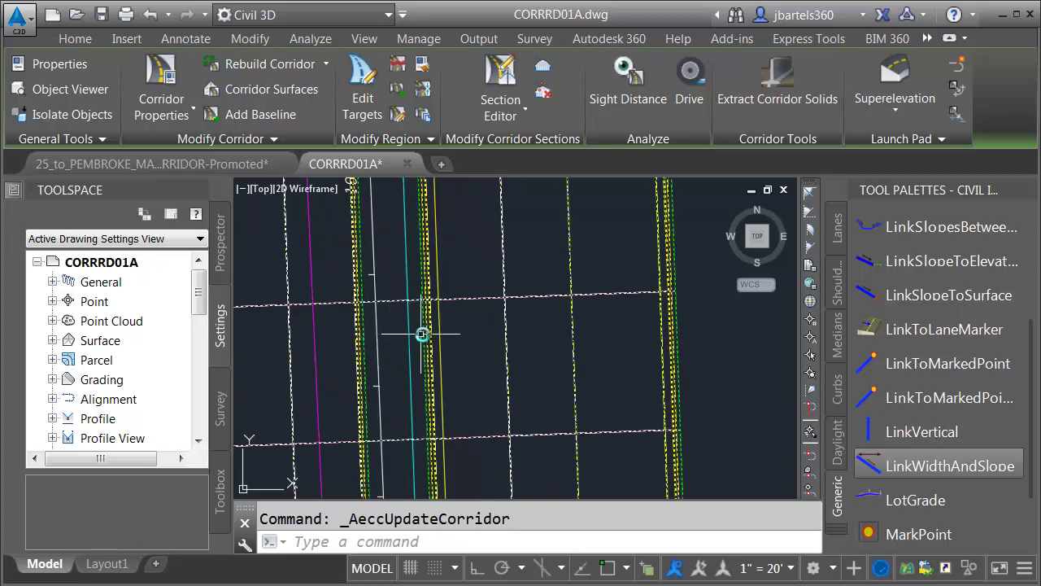
scroll(380, 333, "down", 3)
scroll(609, 442, "up", 5)
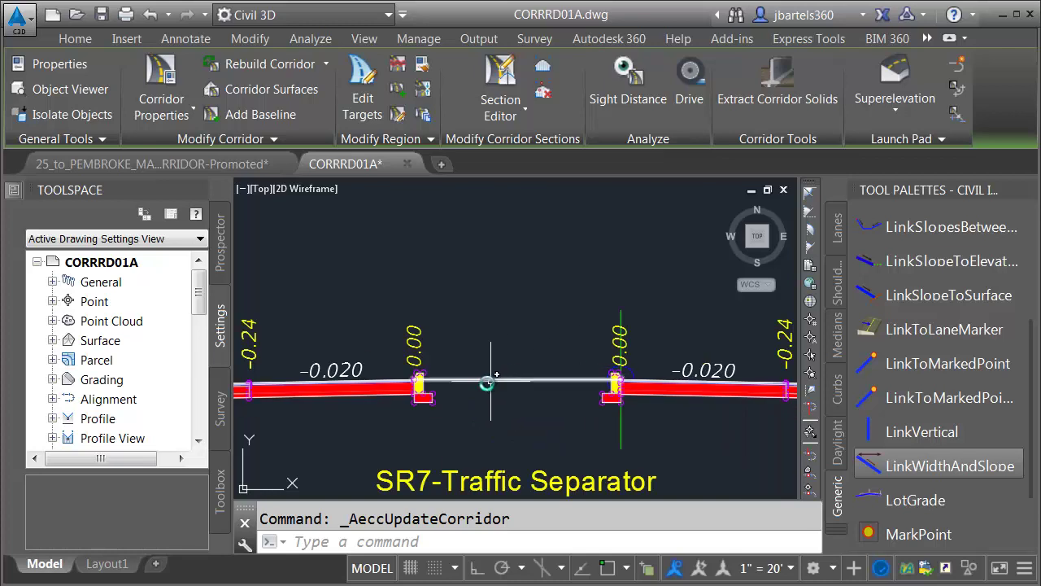
scroll(461, 365, "down", 3)
scroll(381, 279, "down", 3)
middle_click_drag(382, 279, 642, 431)
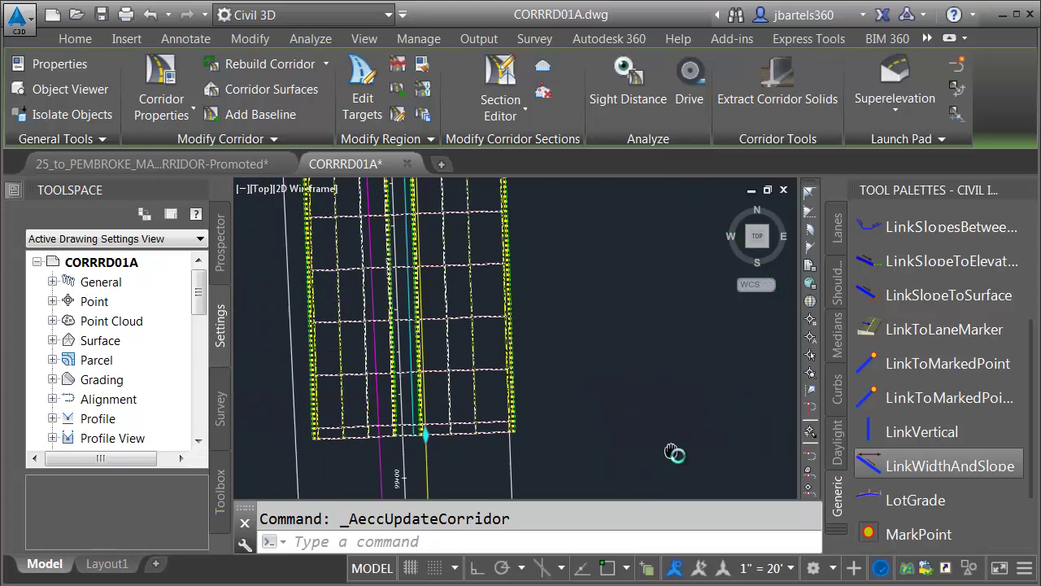
scroll(402, 414, "up", 2)
scroll(388, 413, "up", 2)
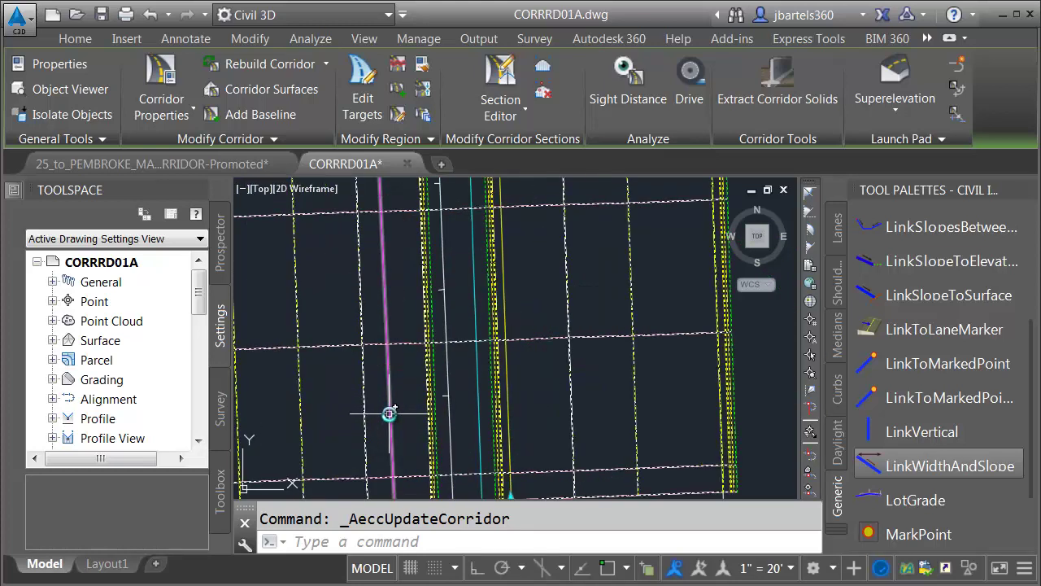
scroll(389, 413, "down", 2)
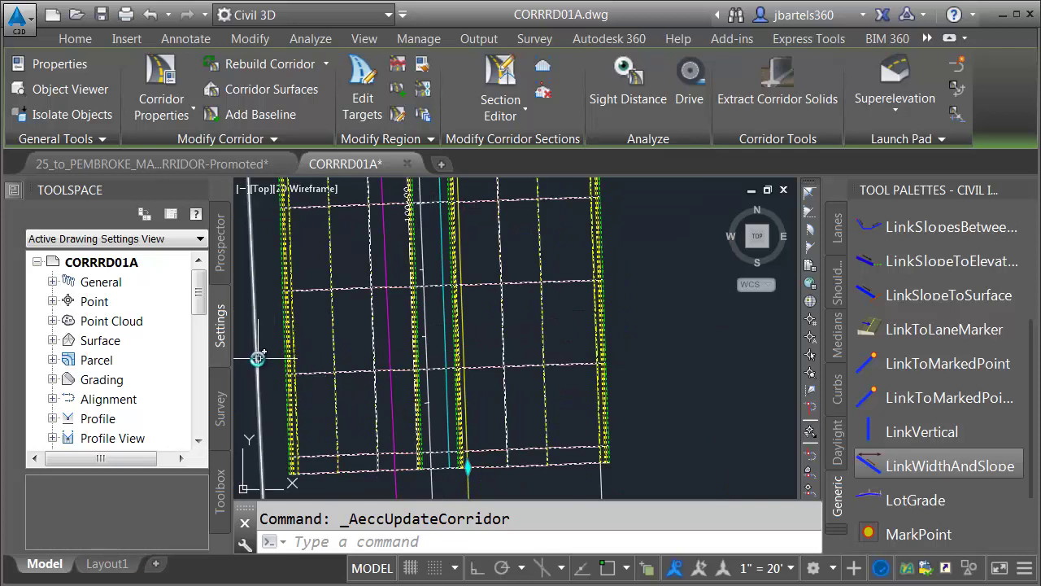
scroll(331, 374, "down", 2)
middle_click_drag(360, 244, 366, 383)
scroll(367, 386, "up", 3)
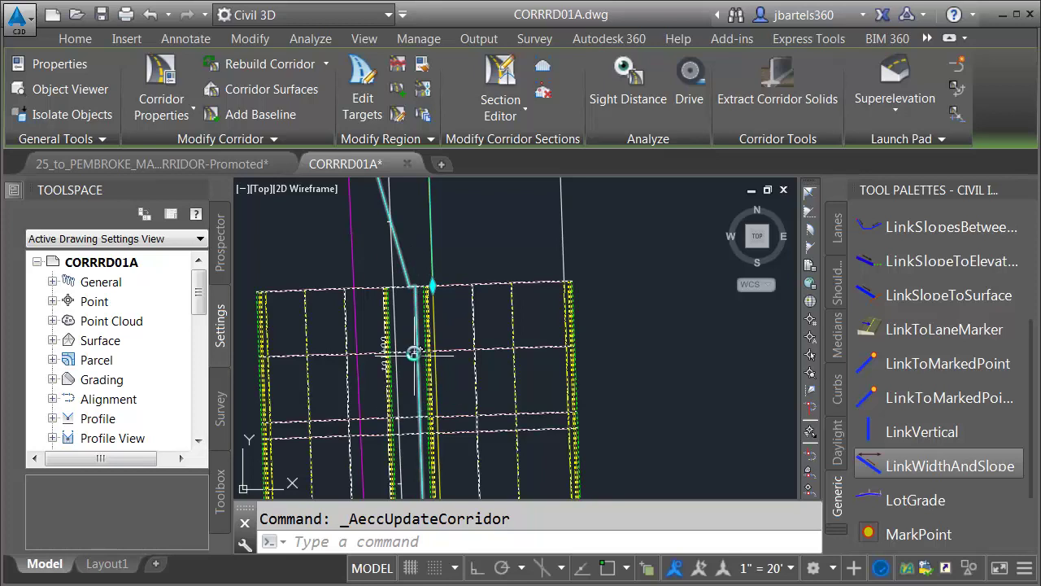
scroll(419, 325, "down", 2)
middle_click_drag(432, 431, 441, 306)
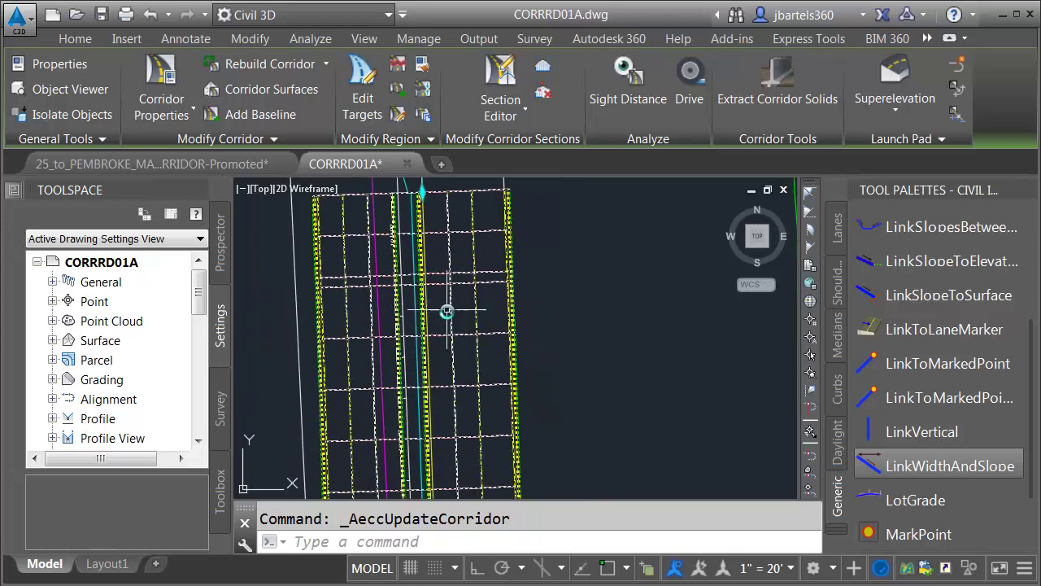
In the SR7-Traffic Separator region's target mapping, set the target alignment of PGL LT Link to PGL-LT
left_click(161, 77)
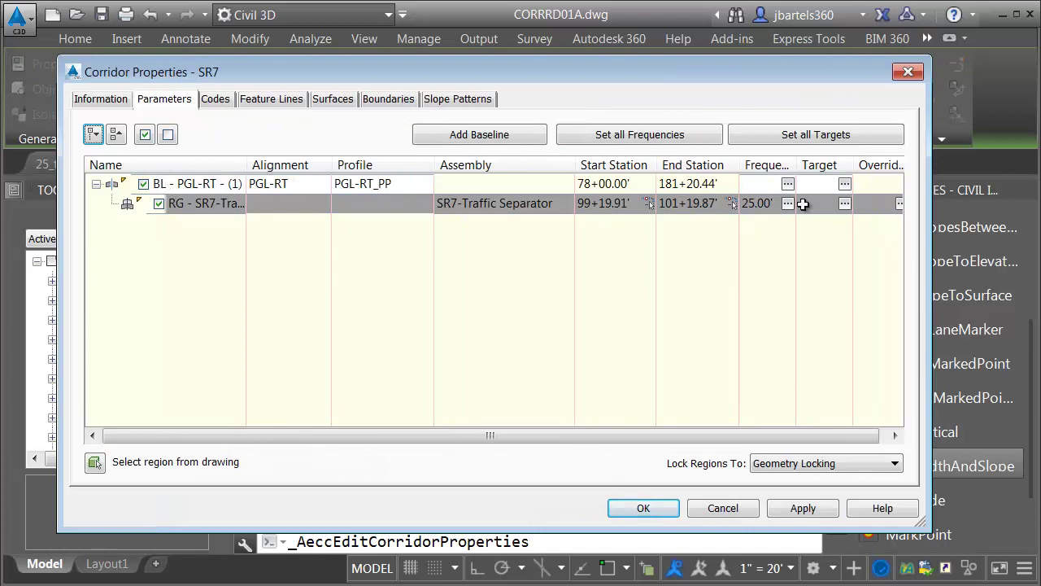
left_click(844, 205)
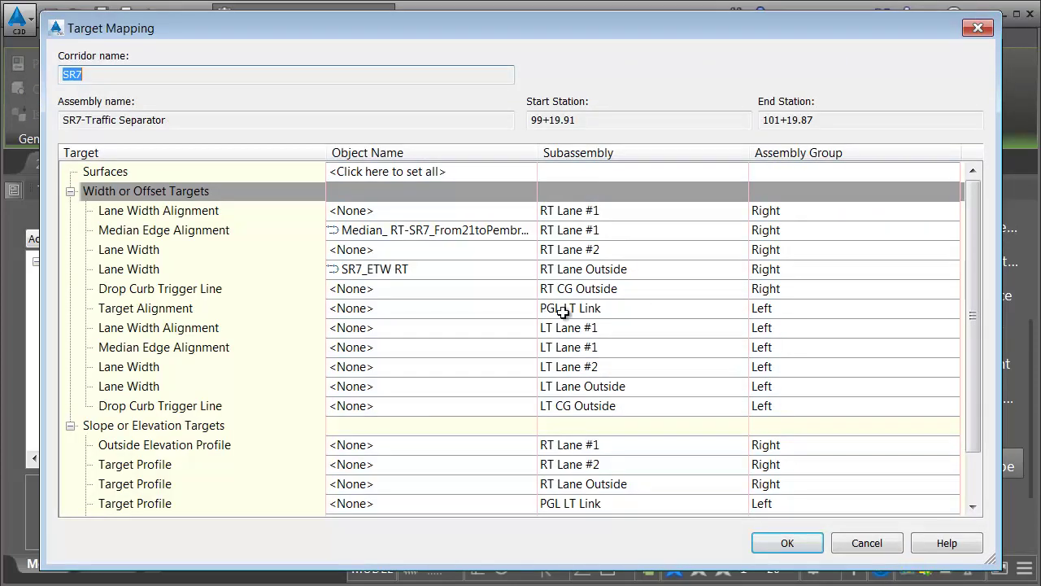
left_click(376, 311)
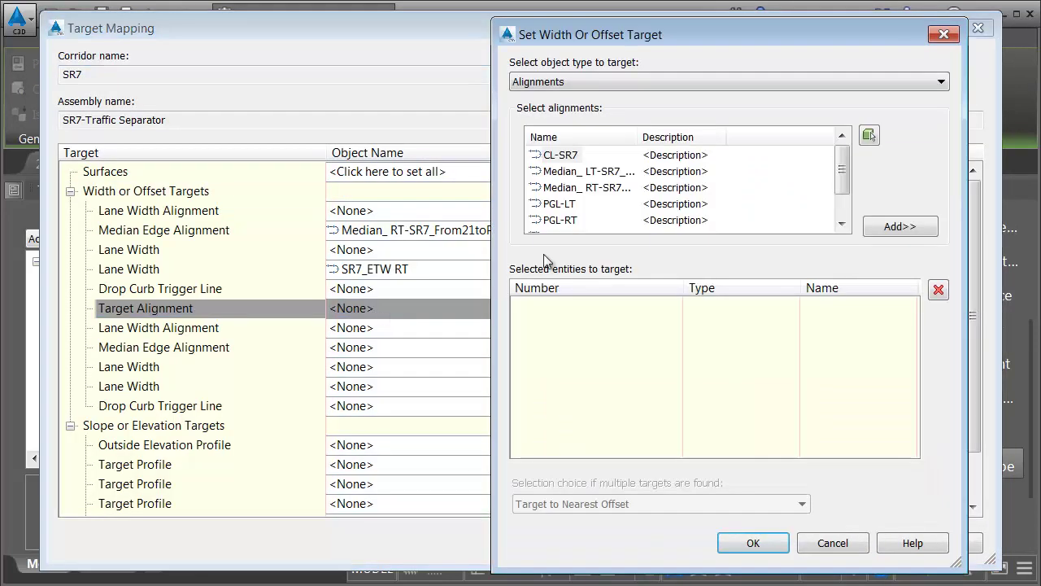
left_click(565, 204)
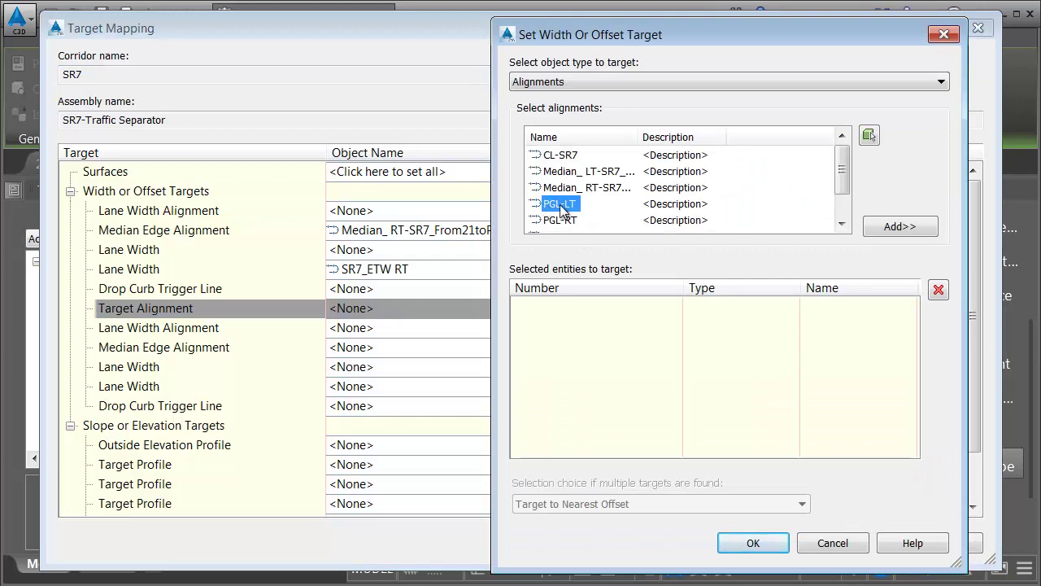
left_click(881, 230)
left_click(747, 541)
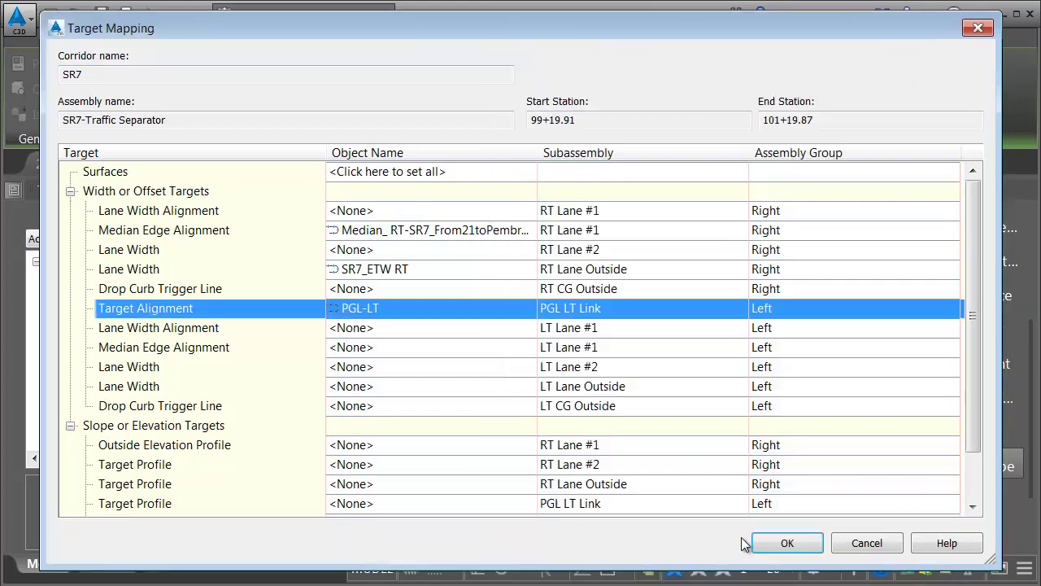
Set the target profile of PGL LT Link to the PGL-LT_PP profile of the PGL-LT alignment
left_click_drag(973, 313, 974, 359)
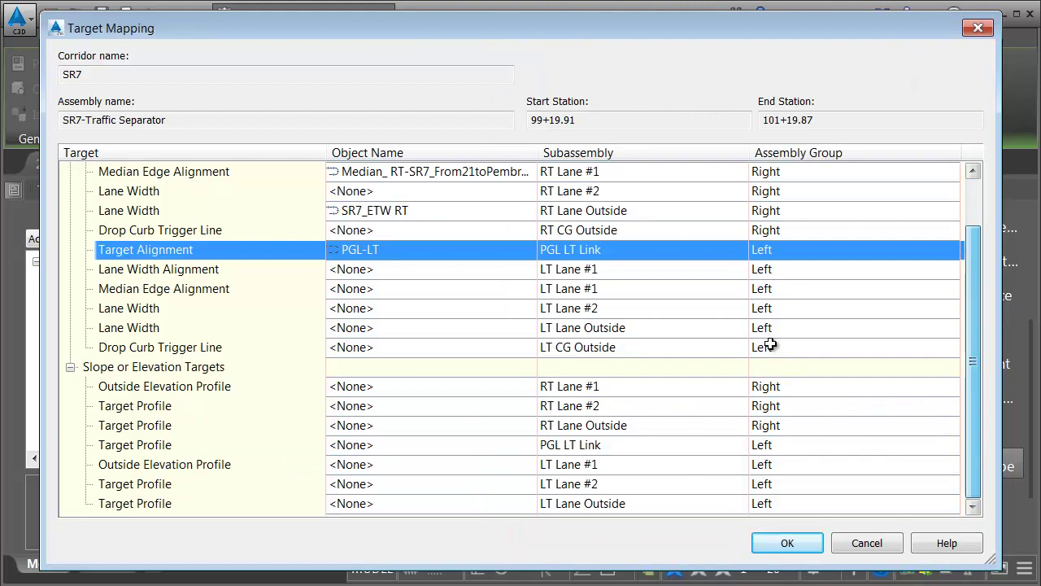
left_click(418, 446)
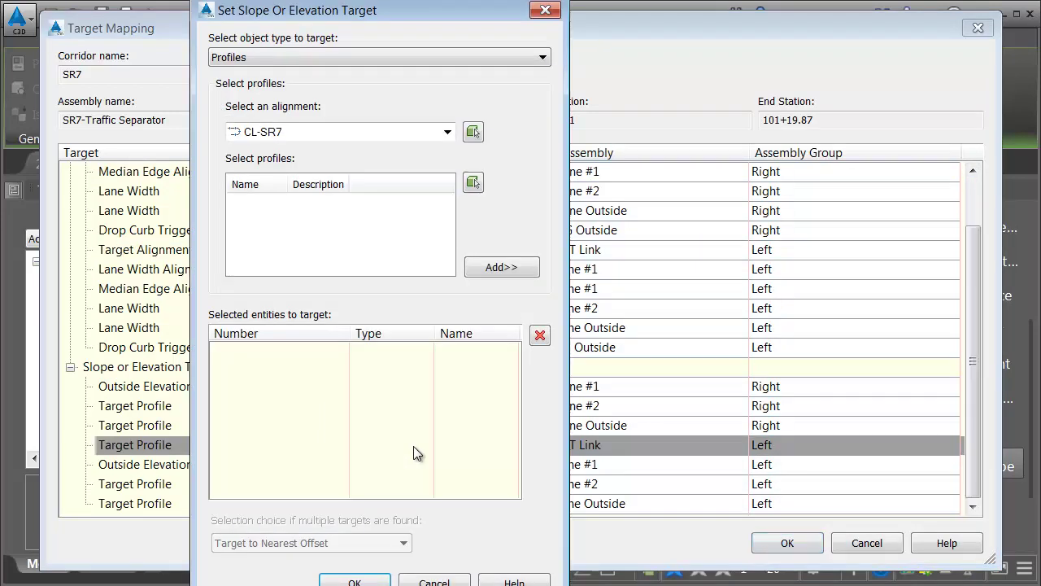
left_click(250, 138)
left_click(259, 198)
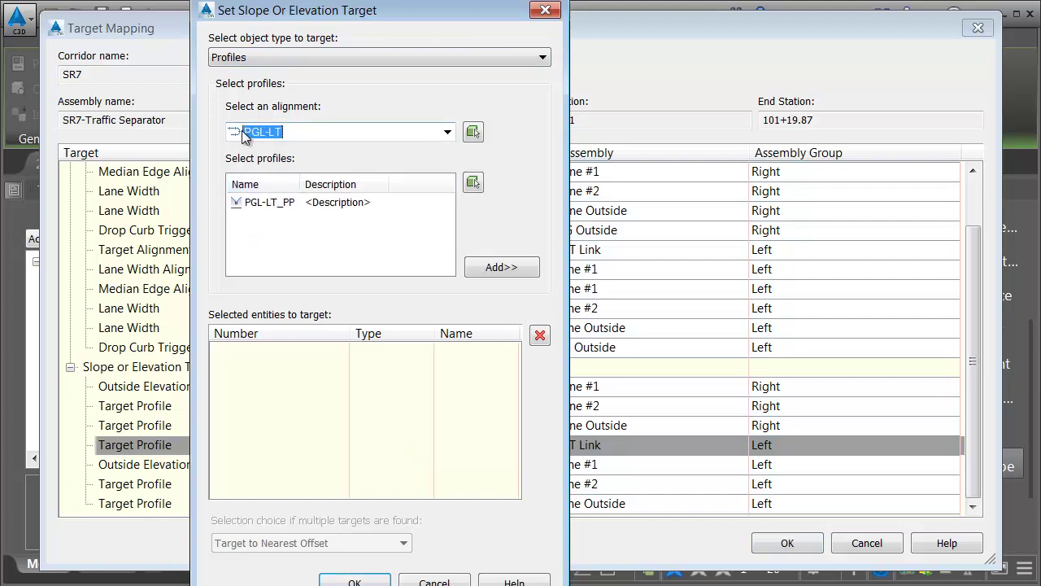
left_click(275, 202)
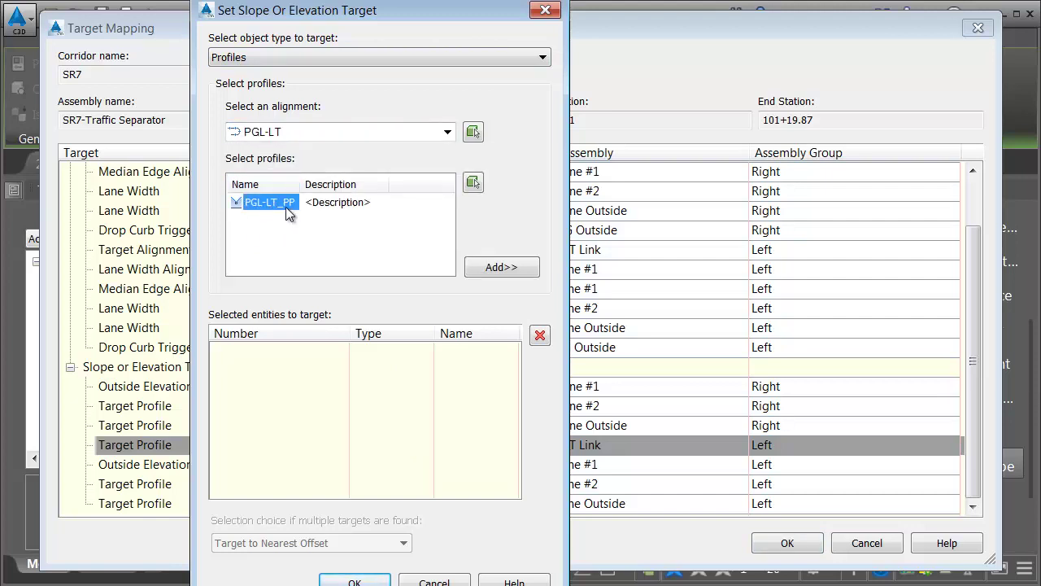
left_click(481, 267)
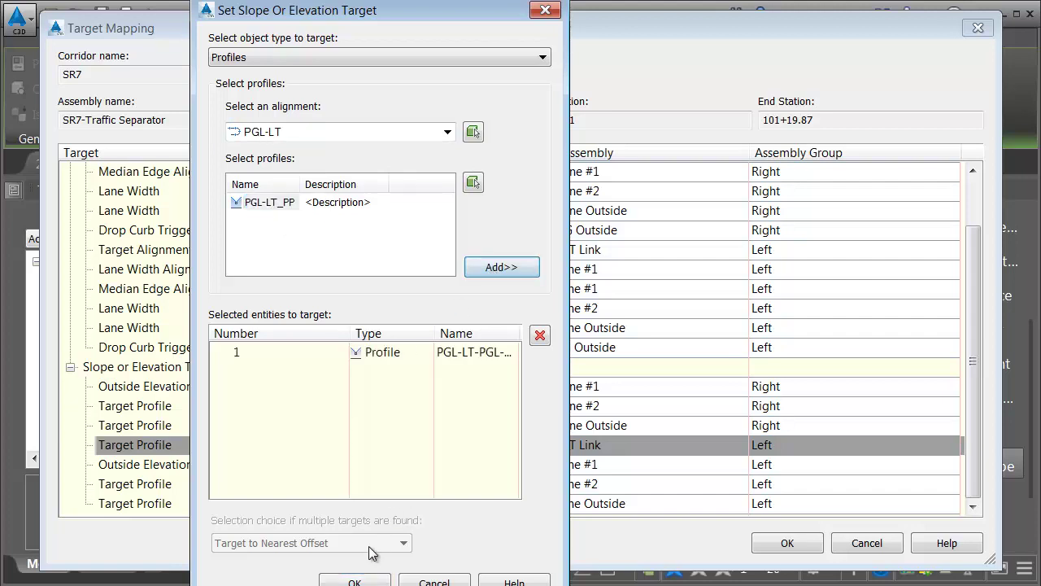
left_click(356, 582)
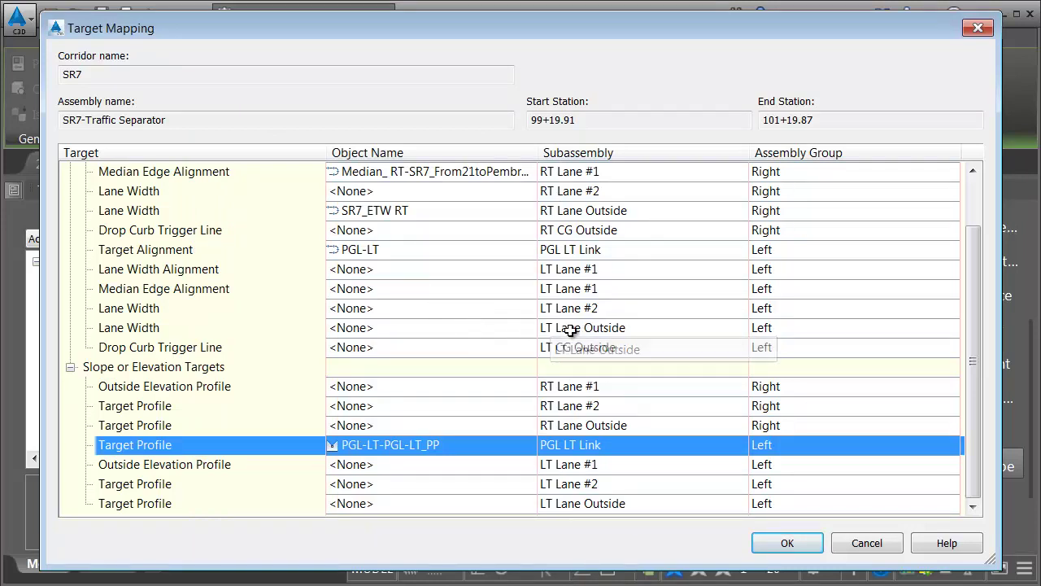
Set the lane width target of LT Lane Outside to the SR7_ETW LT alignment
left_click(355, 328)
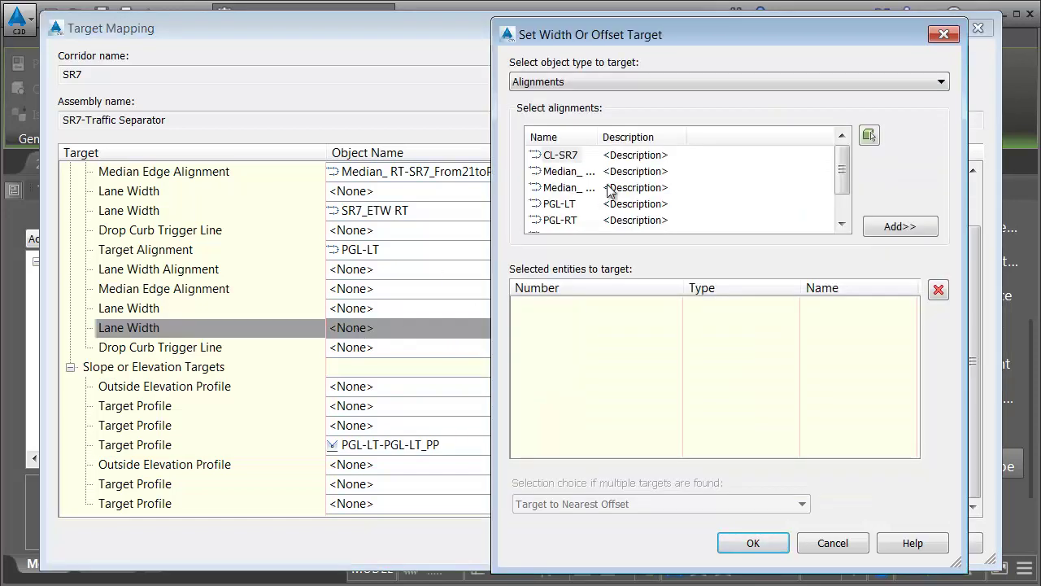
left_click_drag(600, 137, 636, 136)
left_click_drag(842, 157, 845, 175)
left_click(591, 205)
left_click(894, 227)
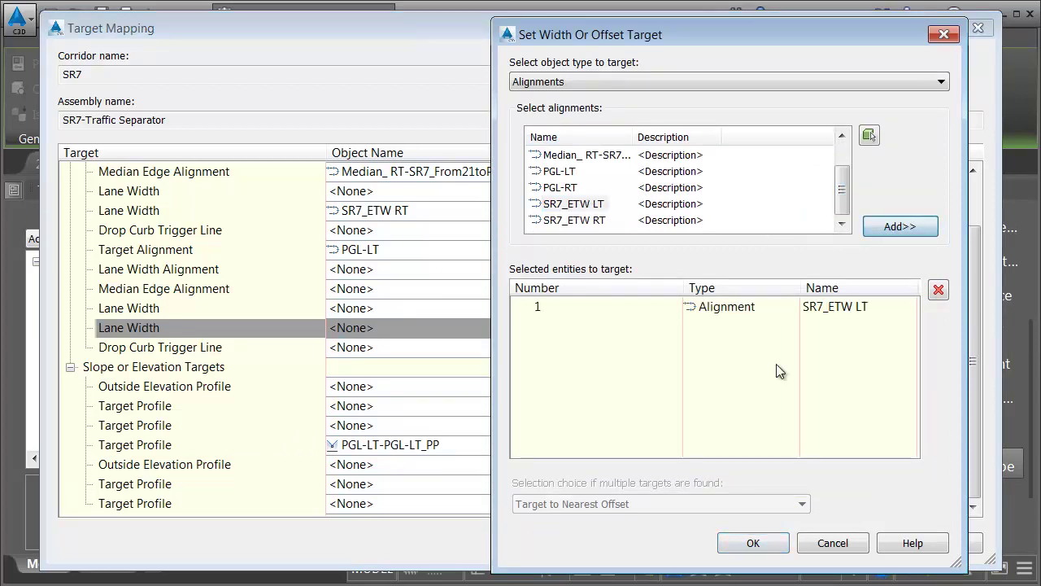
left_click(754, 543)
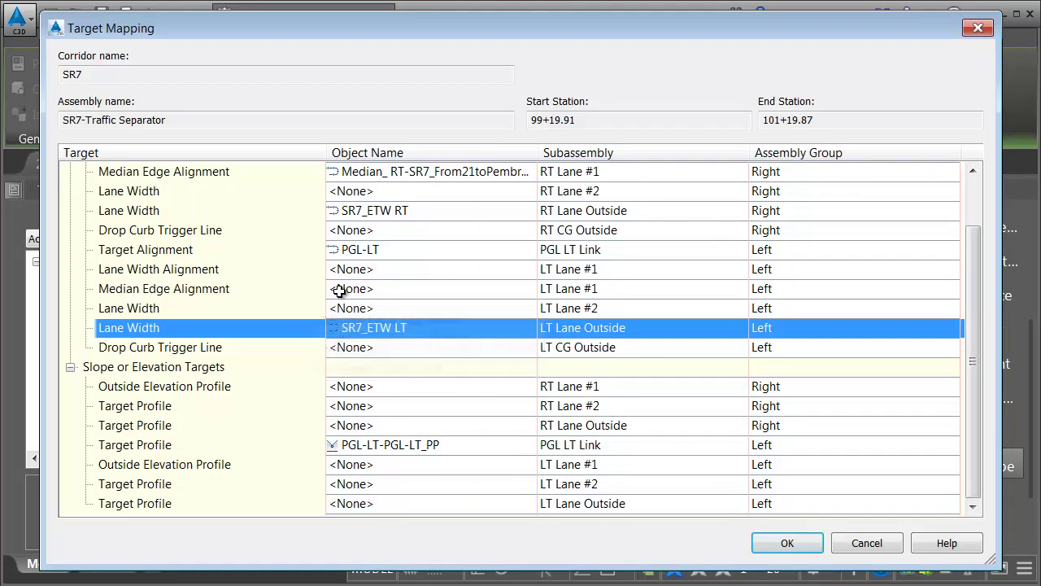
Set the median edge alignment target of LT Lane #1 to the Median_ LT-SR7 alignment
left_click(409, 288)
left_click(573, 175)
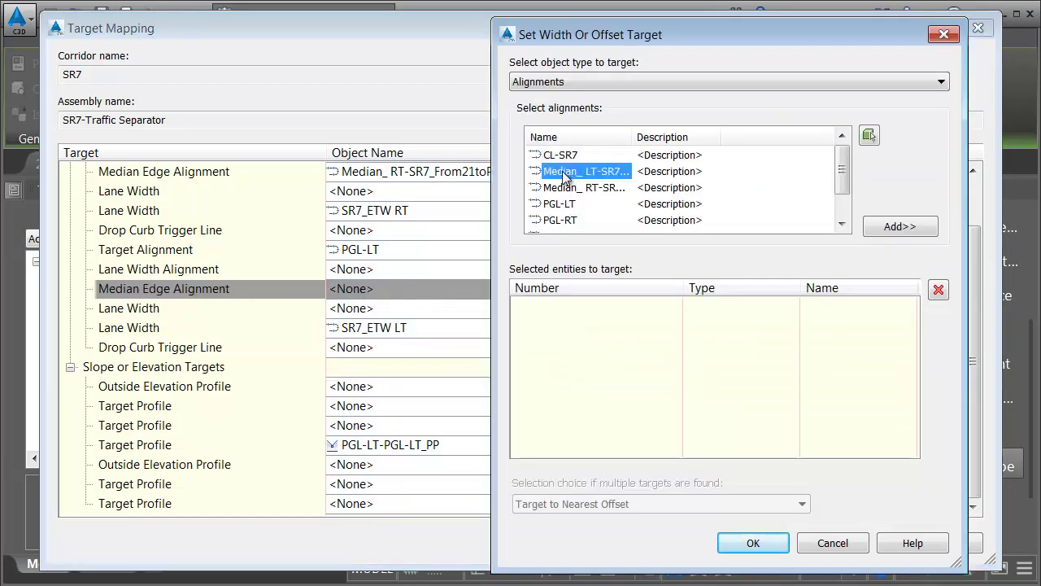
left_click(898, 229)
left_click(753, 542)
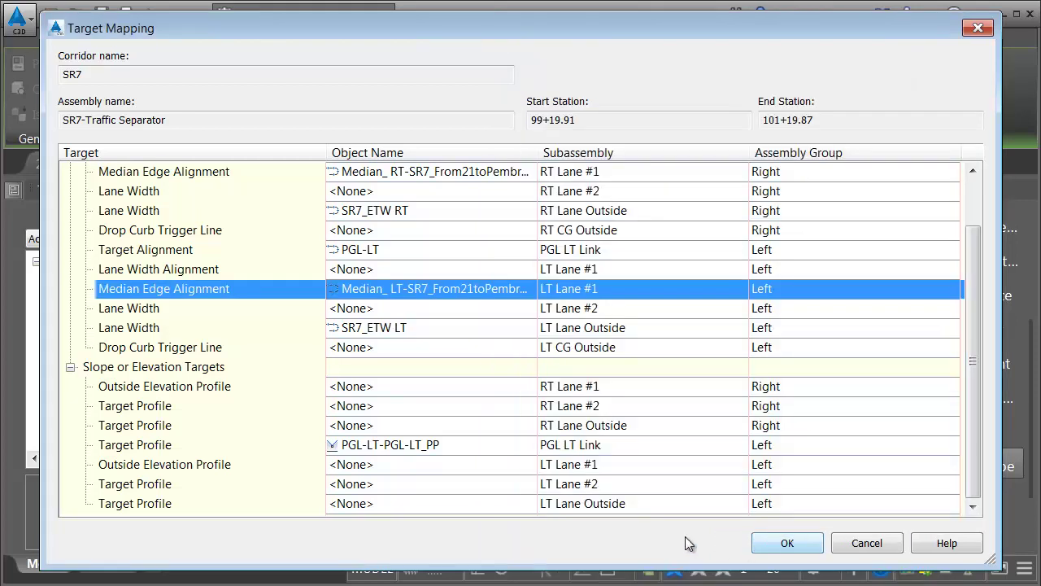
Accept the target mapping and corridor properties, rebuild the SR7 corridor, and deselect it
left_click(771, 545)
left_click(642, 508)
left_click(337, 296)
scroll(450, 258, "up", 5)
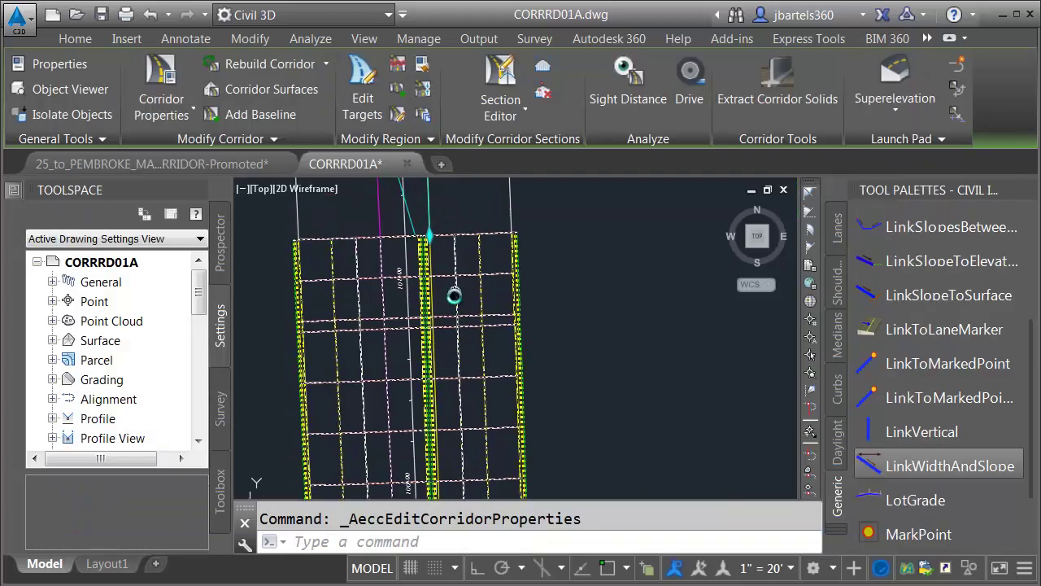
key("Escape")
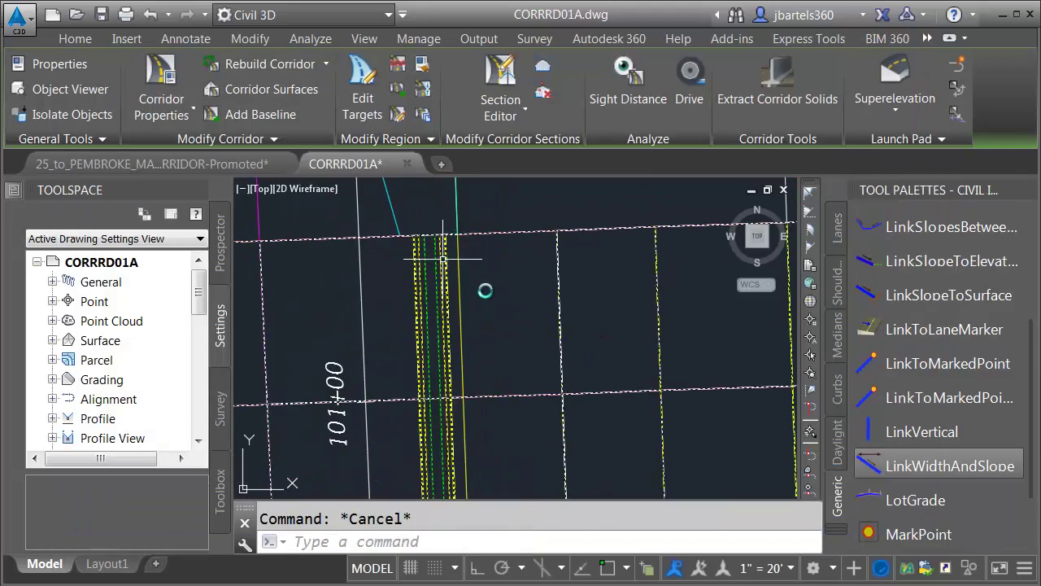
Open the SR7 corridor in the Section Editor and step forward from station 99+19.91 to 100+00, checking both roadways
scroll(488, 291, "down", 5)
mouse_move(495, 426)
middle_mouse_down()
mouse_move(472, 379)
mouse_move(519, 411)
middle_mouse_up()
scroll(472, 379, "up", 3)
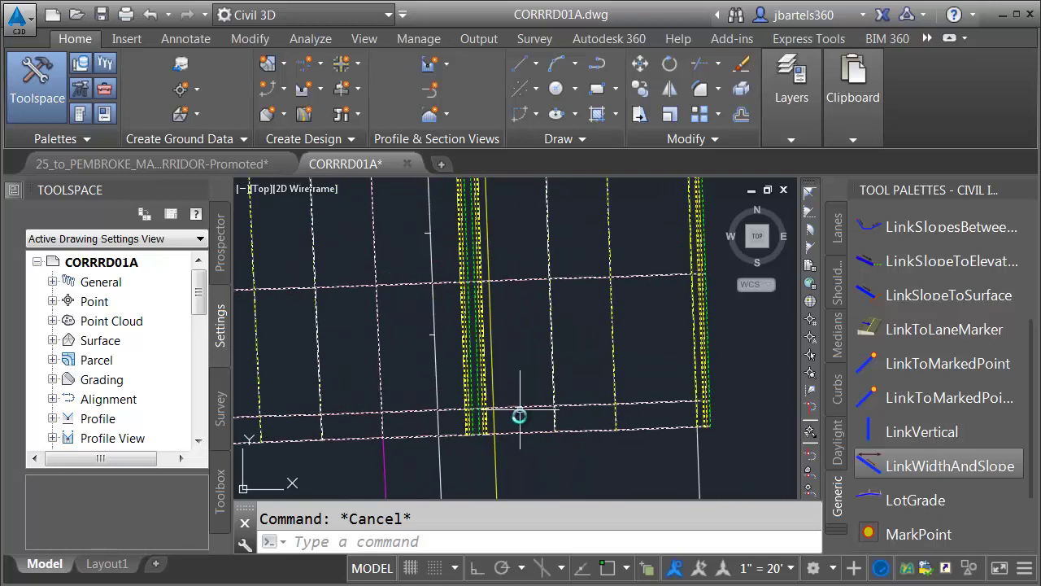
left_click(518, 434)
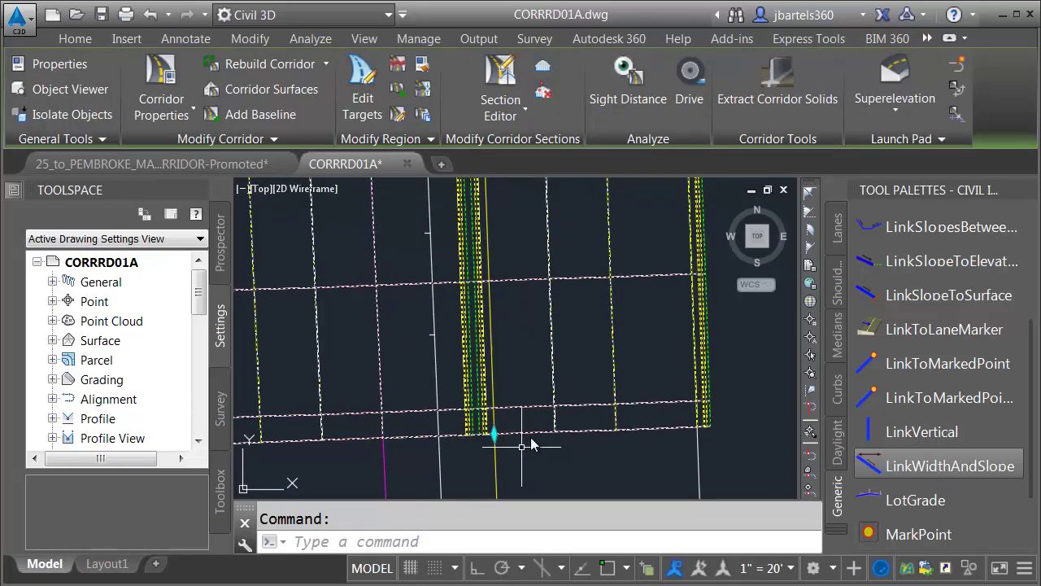
left_click(500, 89)
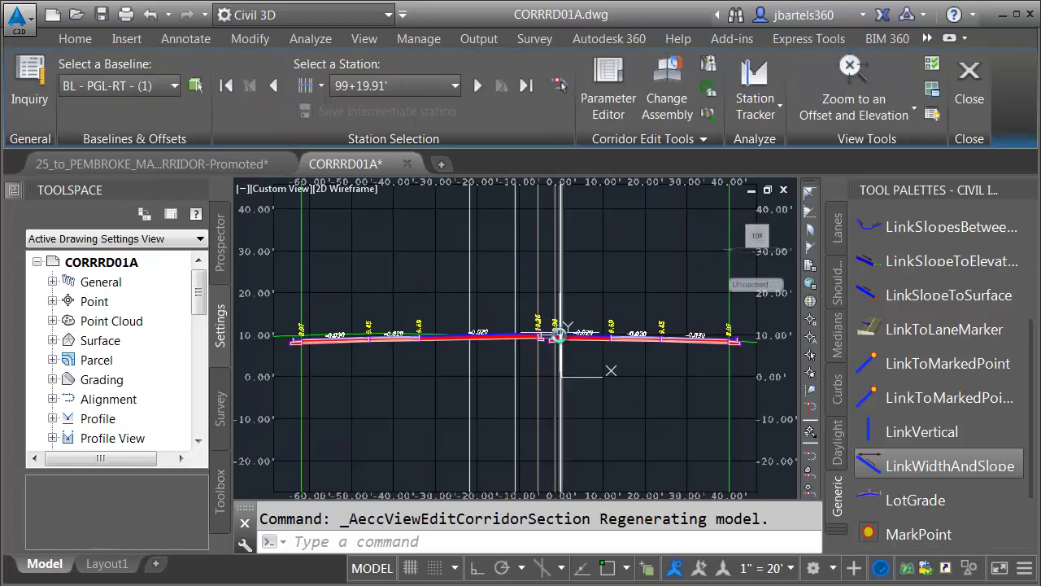
scroll(540, 344, "up", 4)
scroll(526, 363, "down", 4)
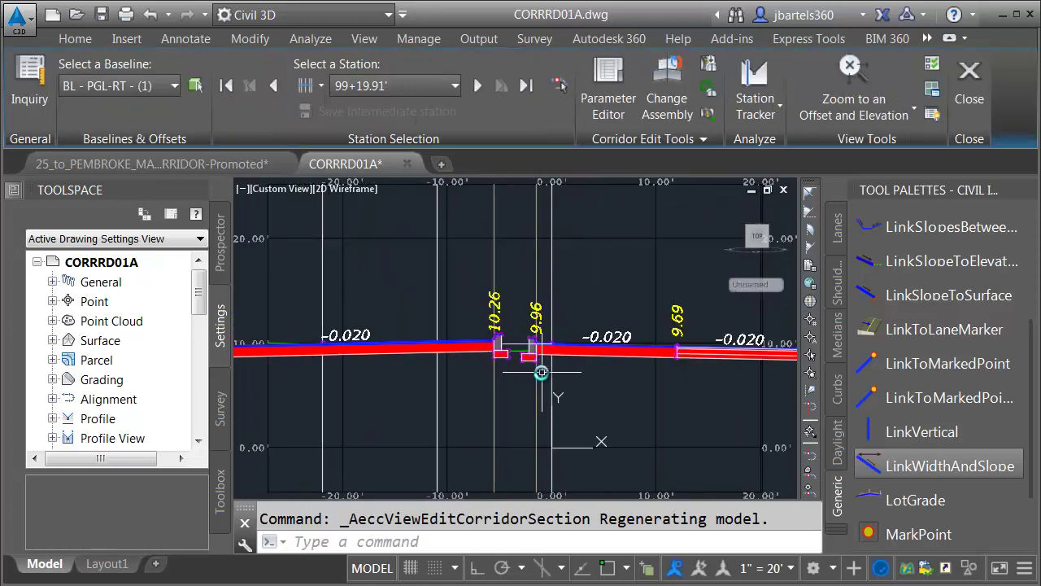
left_click(477, 86)
left_click(478, 86)
left_click(478, 86)
left_click(477, 86)
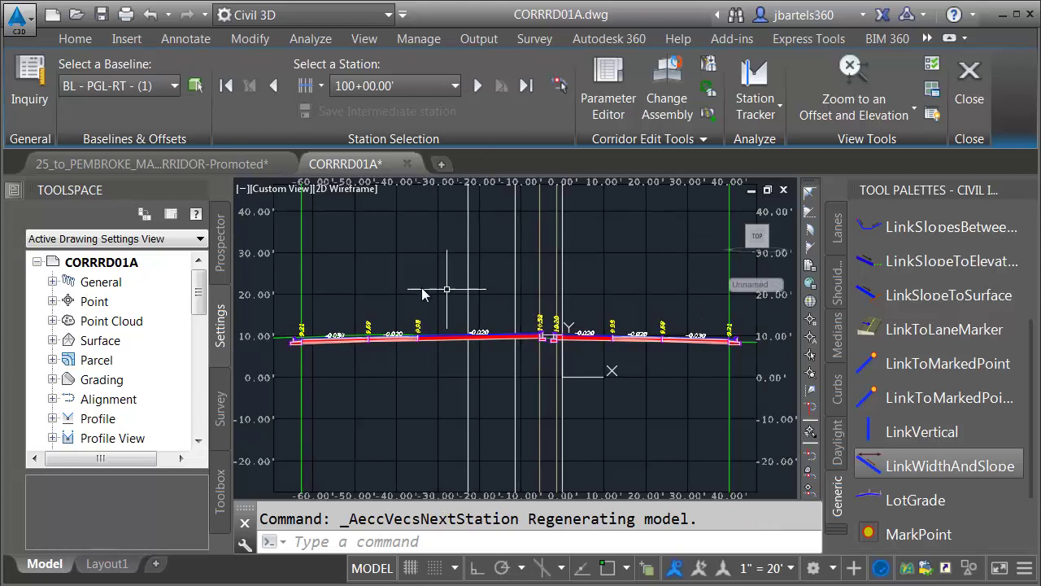
Step forward to station 100+75, examine the link between the two median curbs, and close the Section Editor
mouse_move(301, 284)
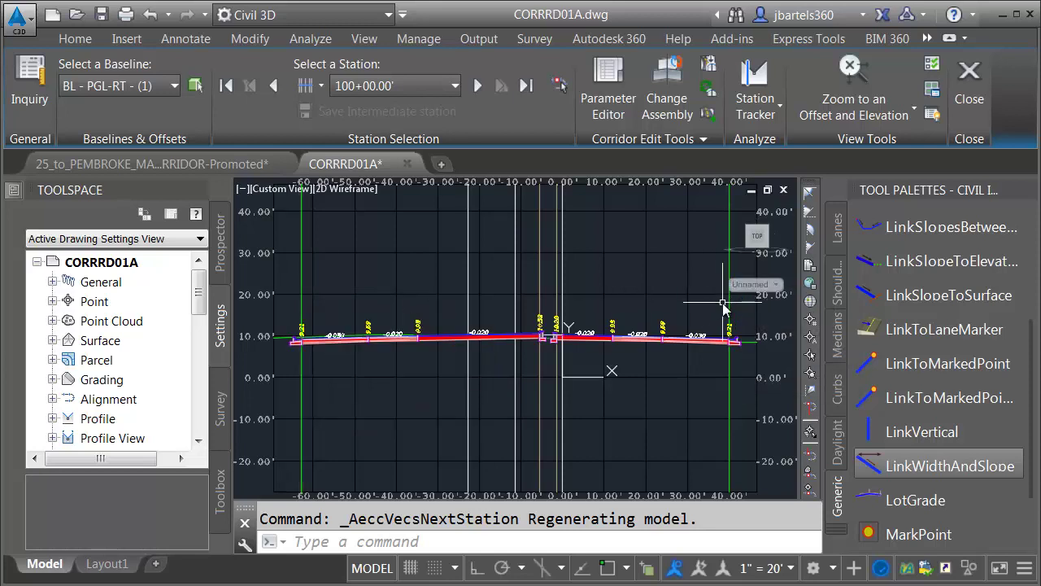
scroll(539, 299, "up", 6)
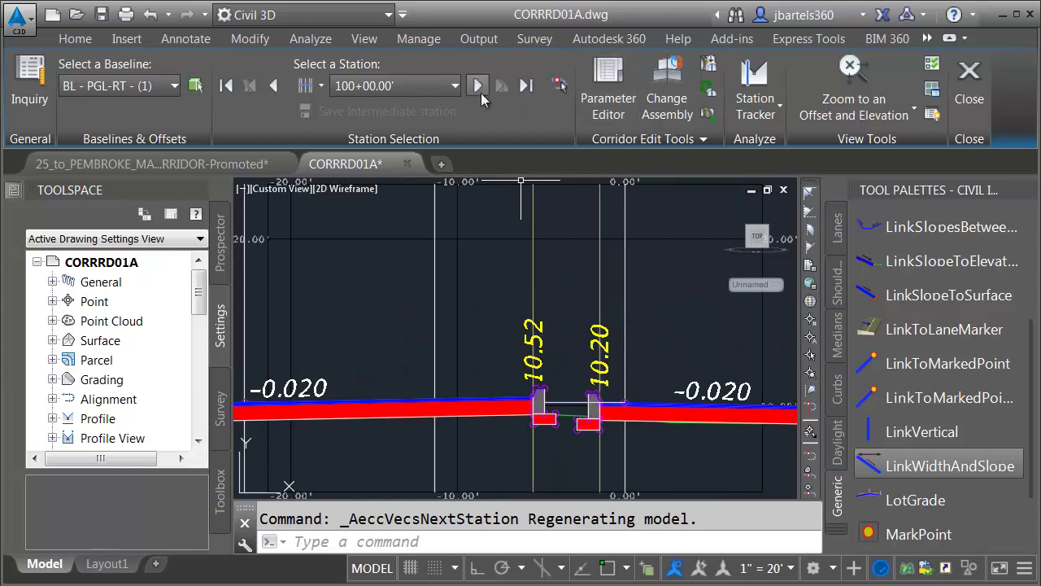
left_click(476, 87)
left_click(476, 86)
left_click(476, 87)
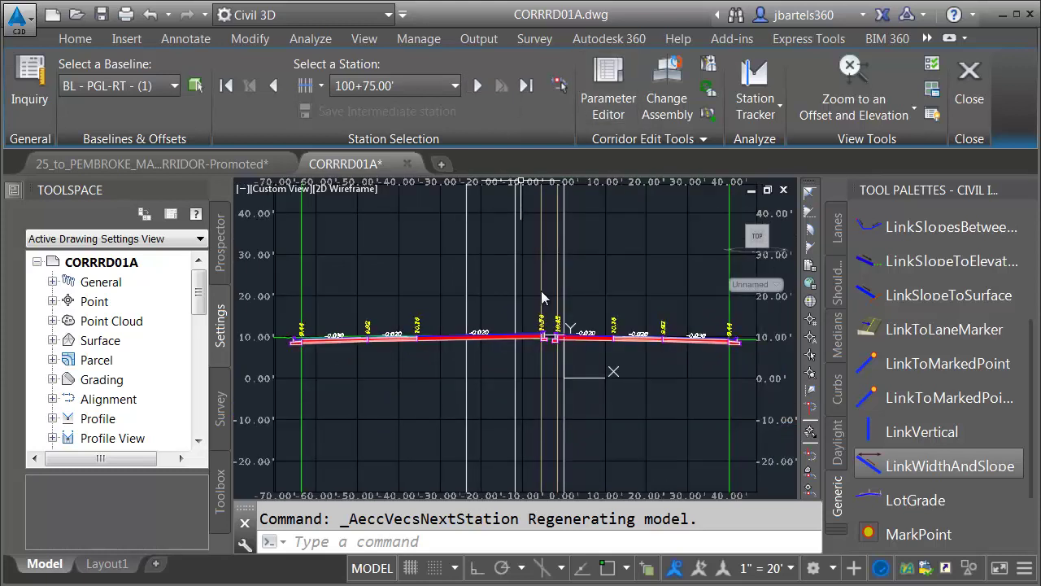
scroll(568, 330, "up", 8)
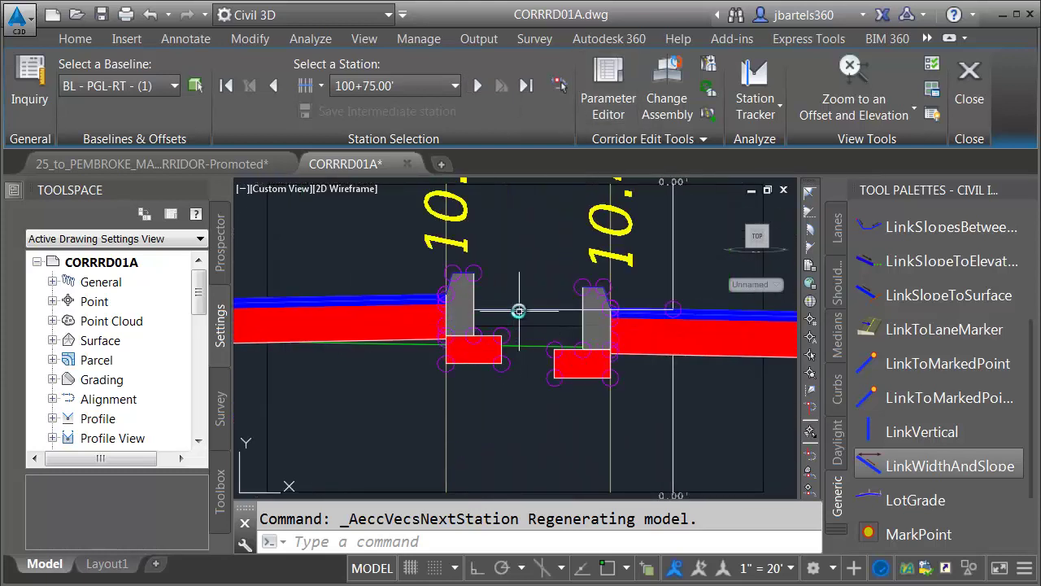
mouse_move(518, 310)
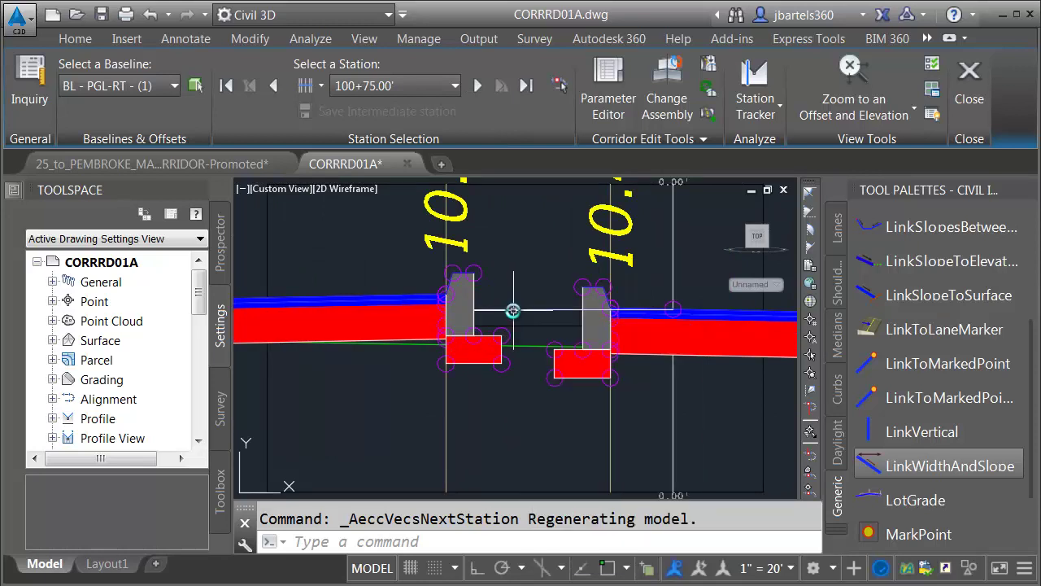
left_click(969, 75)
Set Omit Link to Yes for the left PGL link subassembly in the SR7-Traffic Separator assembly and deselect it
scroll(530, 331, "down", 3)
scroll(606, 321, "up", 6)
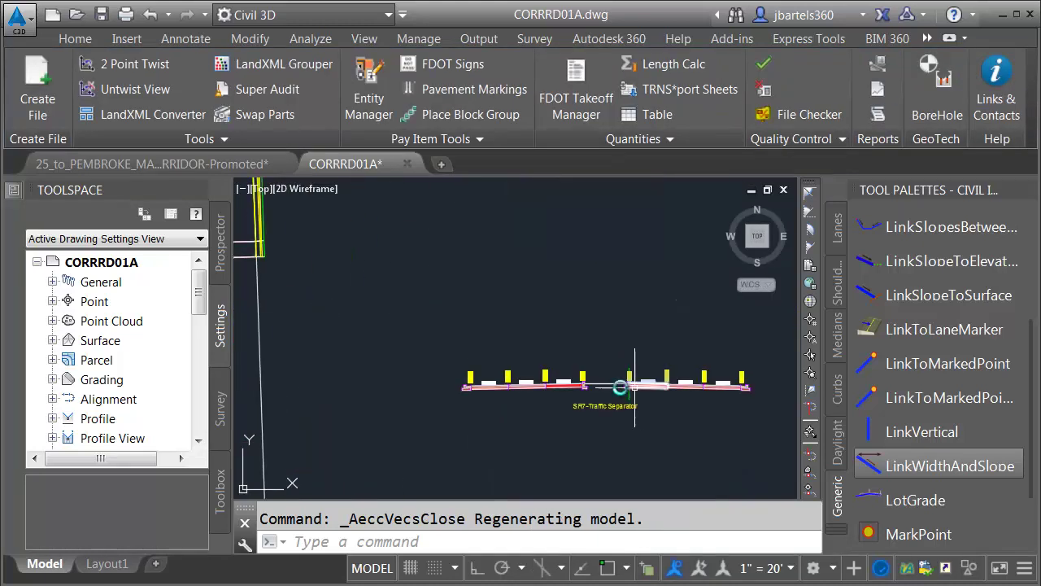
left_click(591, 360)
left_click(575, 396)
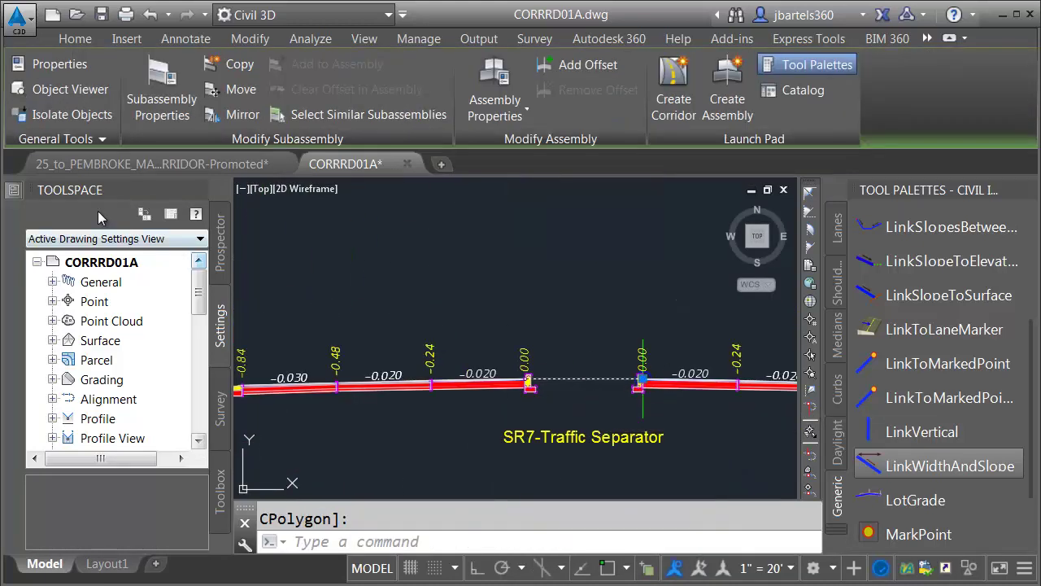
key("ctrl+1")
left_click_drag(54, 236, 47, 429)
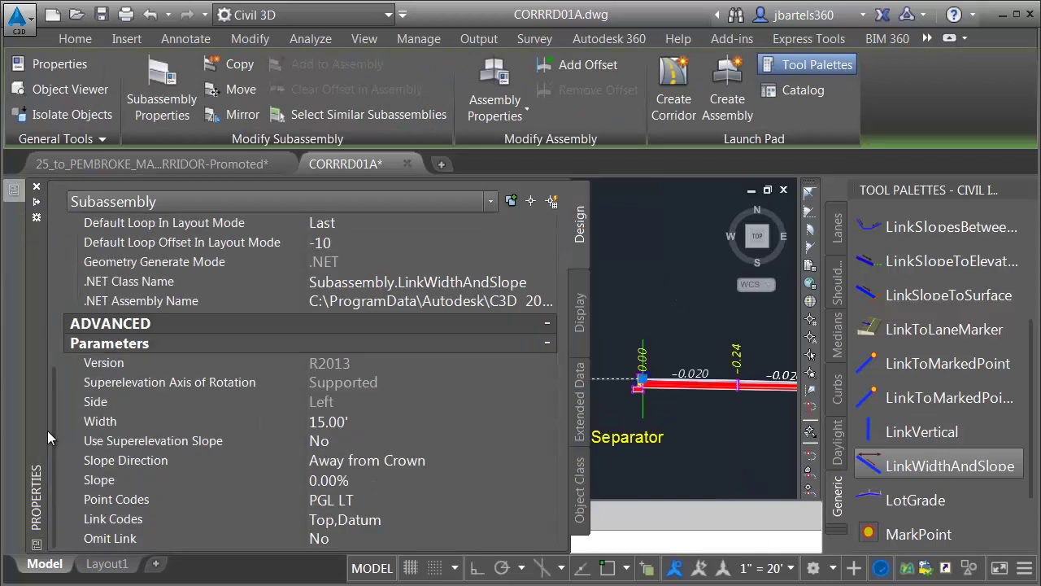
left_click(337, 539)
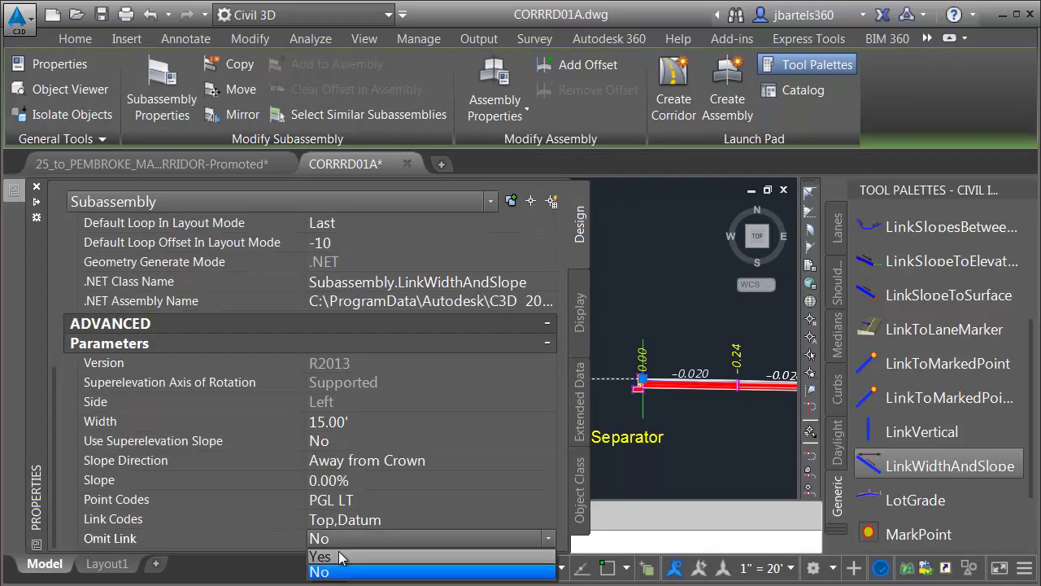
left_click(384, 551)
key("ctrl+1")
key("Escape")
Rebuild the SR7 corridor with the omitted median link and deselect it
scroll(400, 326, "down", 3)
scroll(406, 353, "up", 5)
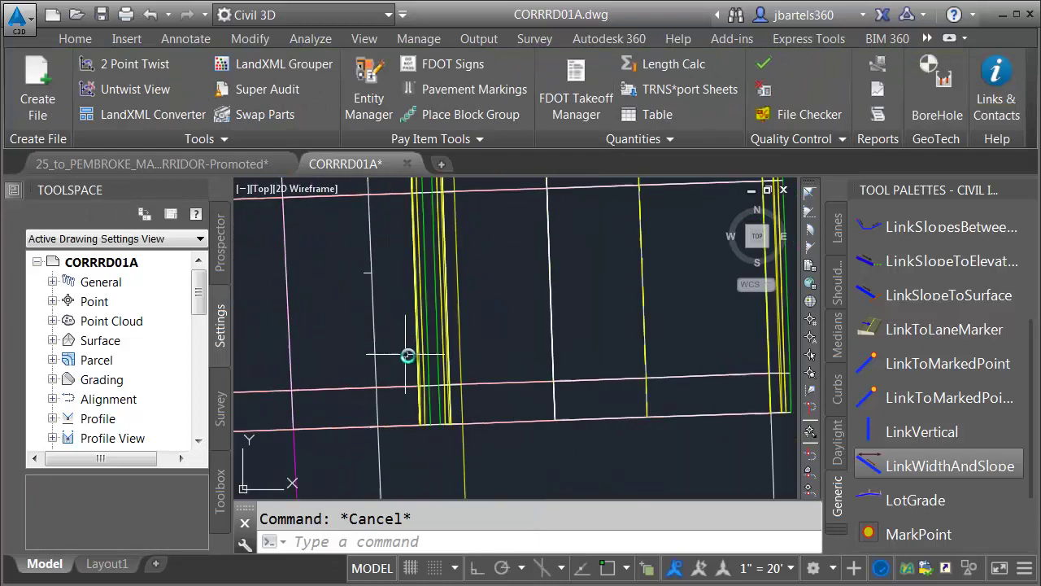
left_click(485, 380)
left_click(260, 65)
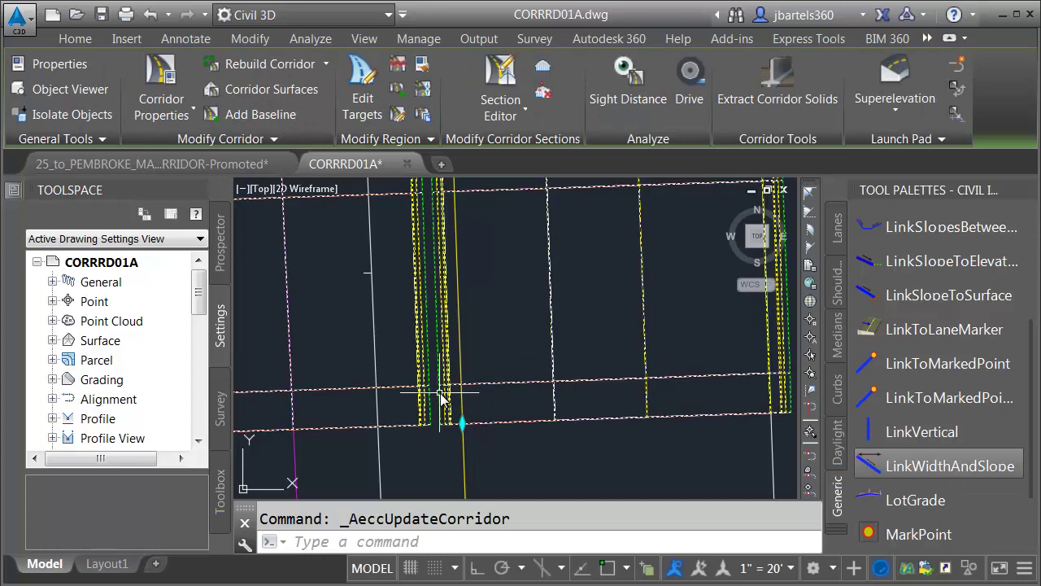
key("Escape")
Open the corridor in the Section Editor and apply Zoom to an Offset and Elevation around the median curbs
left_click(505, 420)
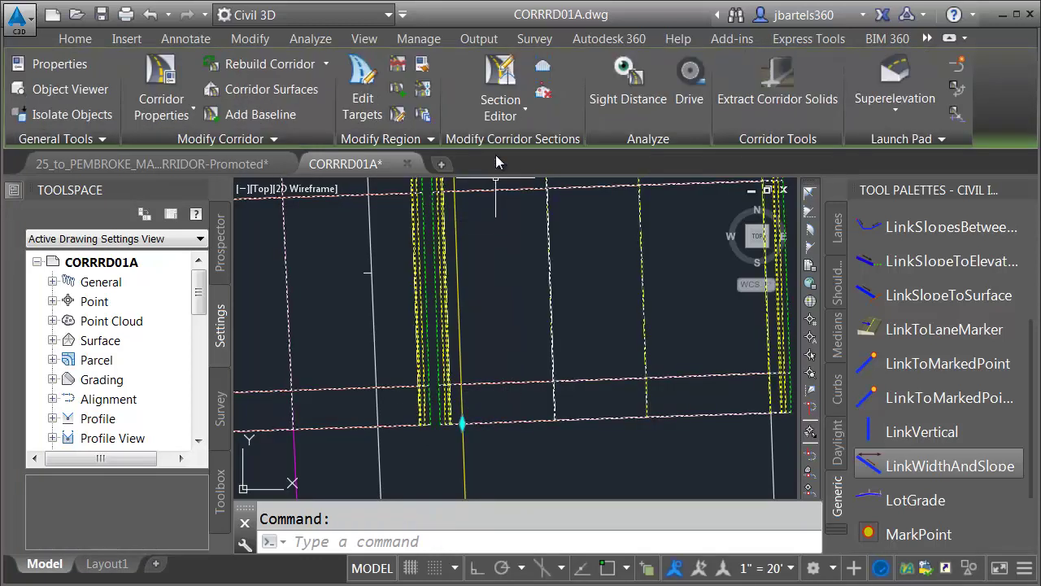
left_click(500, 90)
scroll(556, 329, "up", 4)
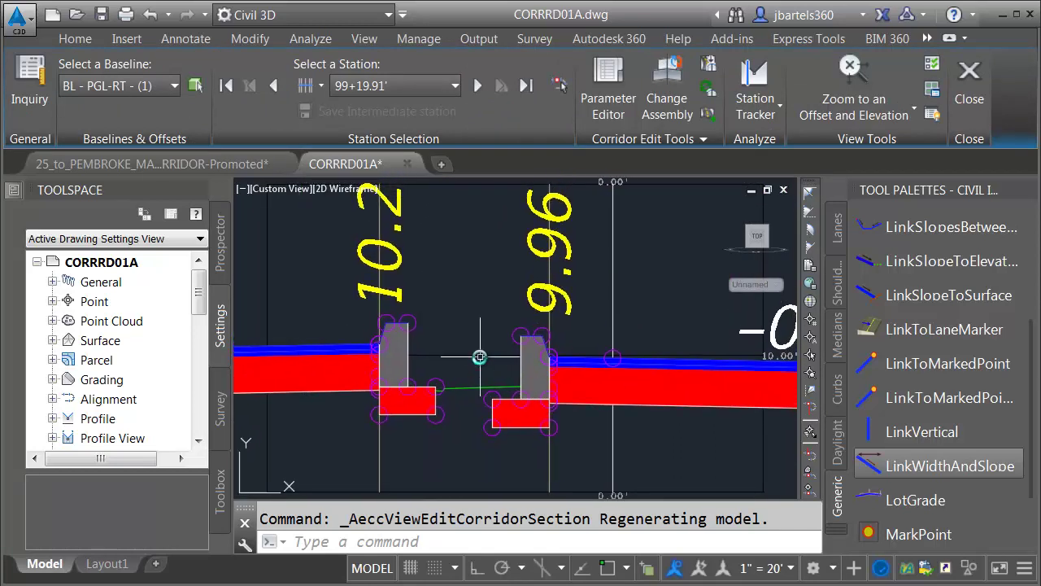
left_click(846, 114)
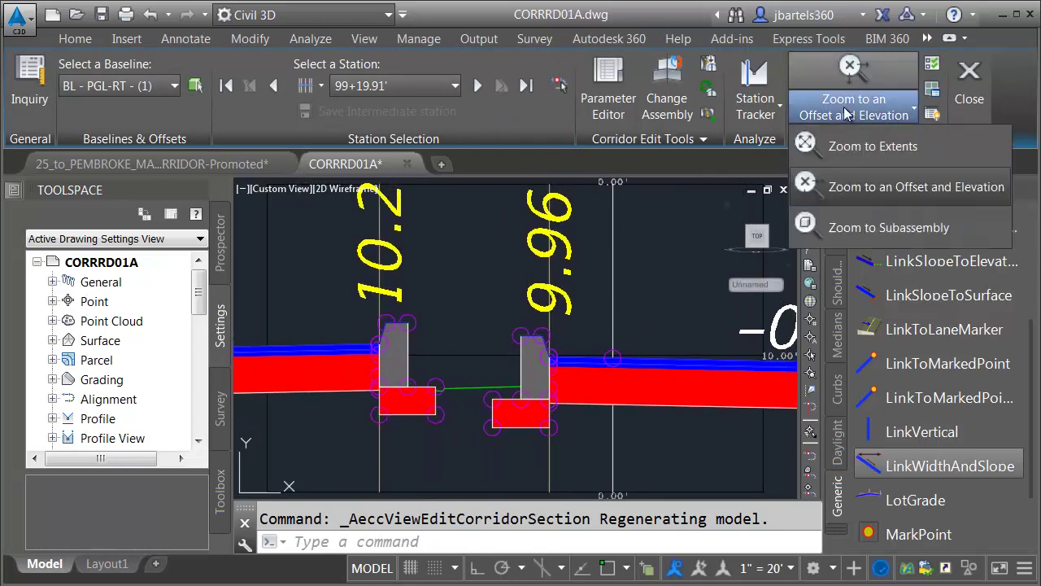
left_click(840, 188)
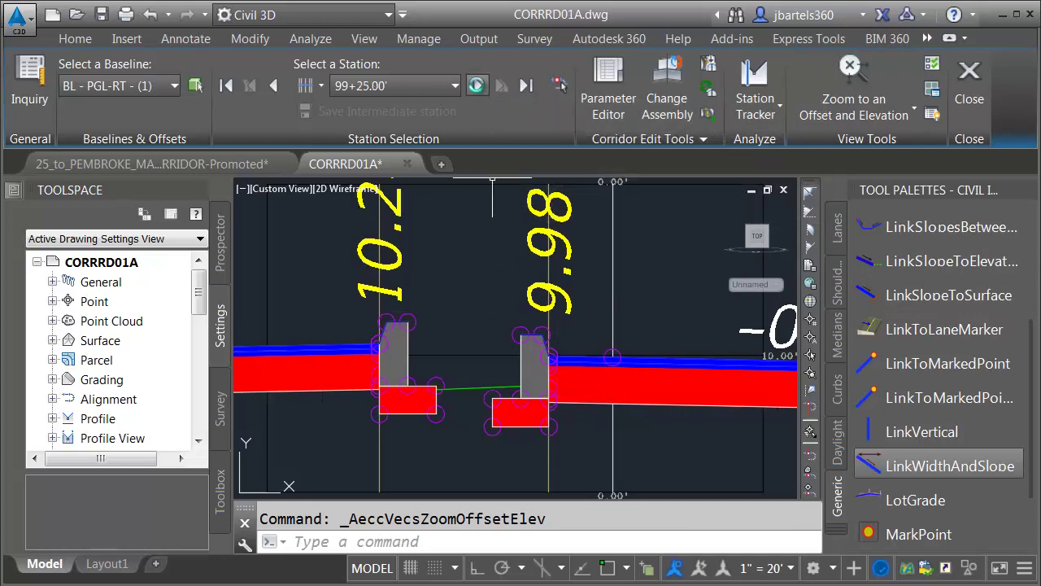
Step through the corridor sections to station 100+75, checking the median curbs at each station
left_click(478, 87)
left_click(477, 86)
left_click(478, 86)
left_click(477, 86)
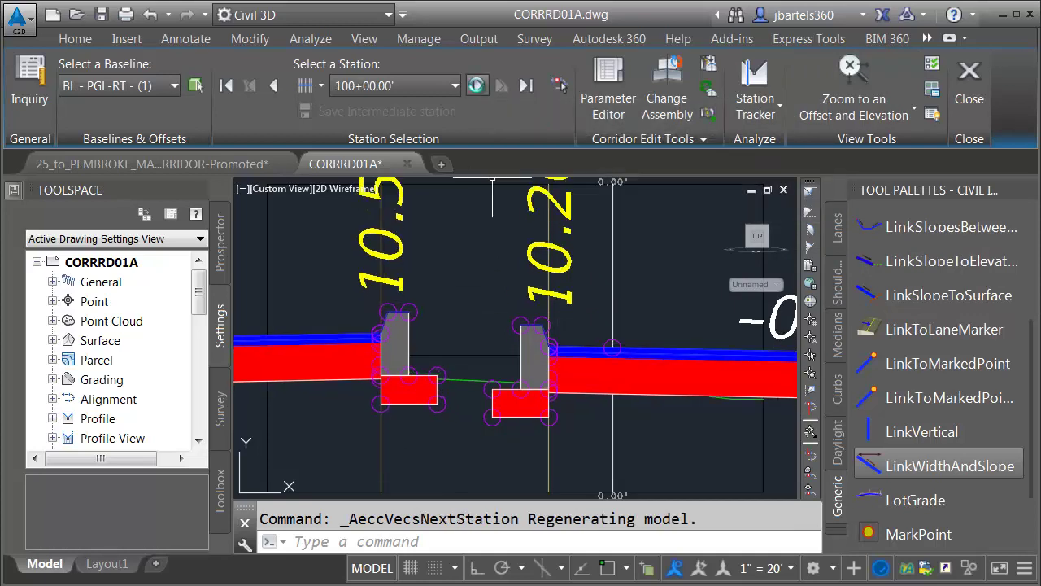
left_click(477, 86)
left_click(477, 86)
left_click(477, 86)
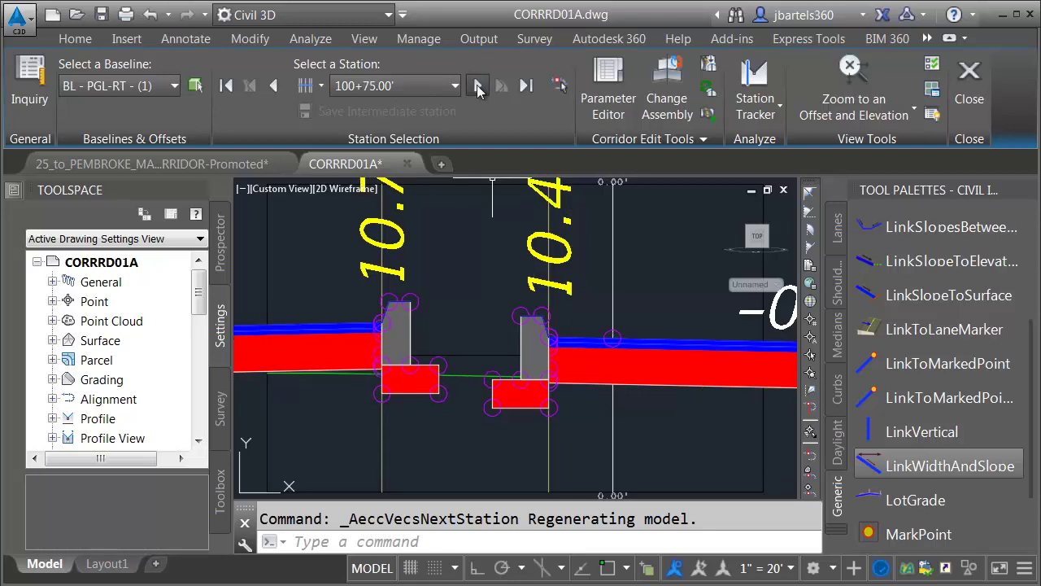